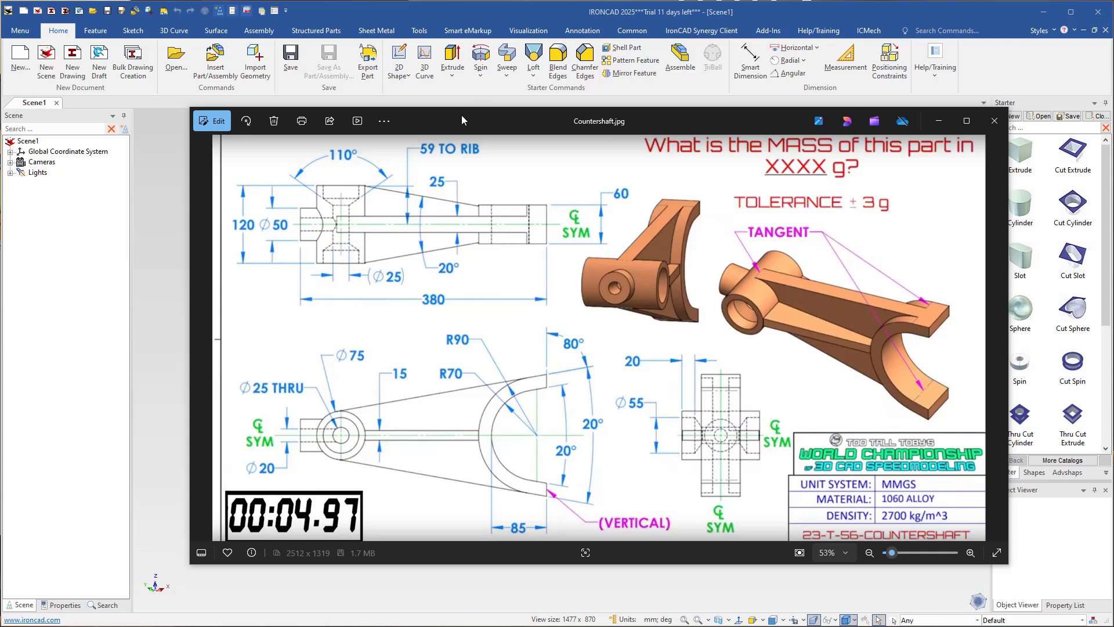
Place a cylinder from the catalog in the empty scene and set its diameter to 180 mm and height to 60 mm.
left_click_drag(462, 115, 1113, 145)
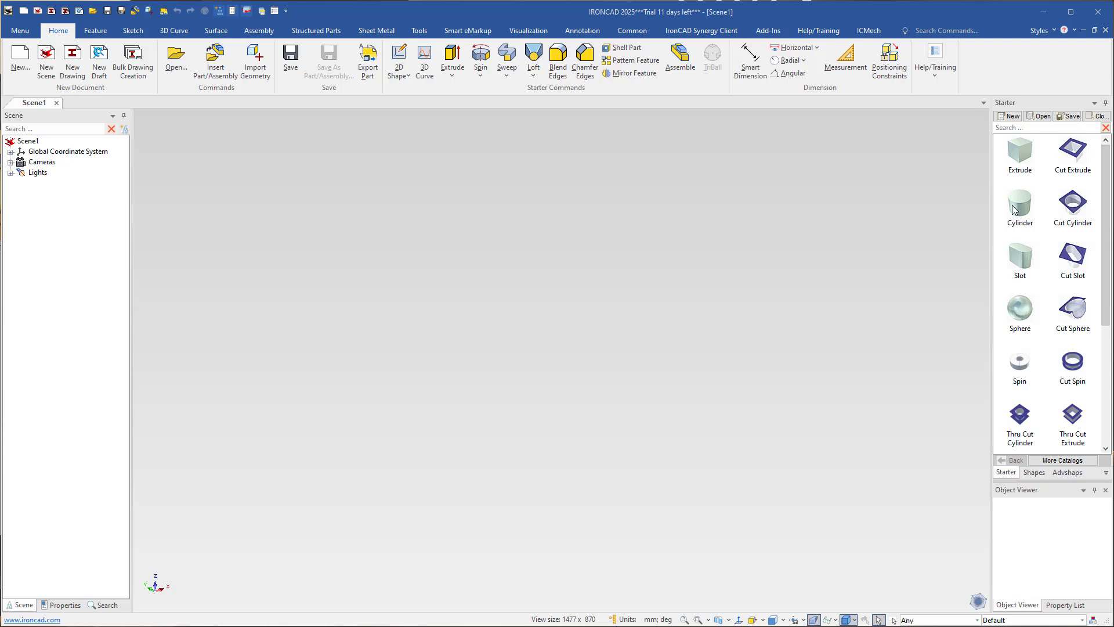
left_click_drag(1018, 210, 574, 371)
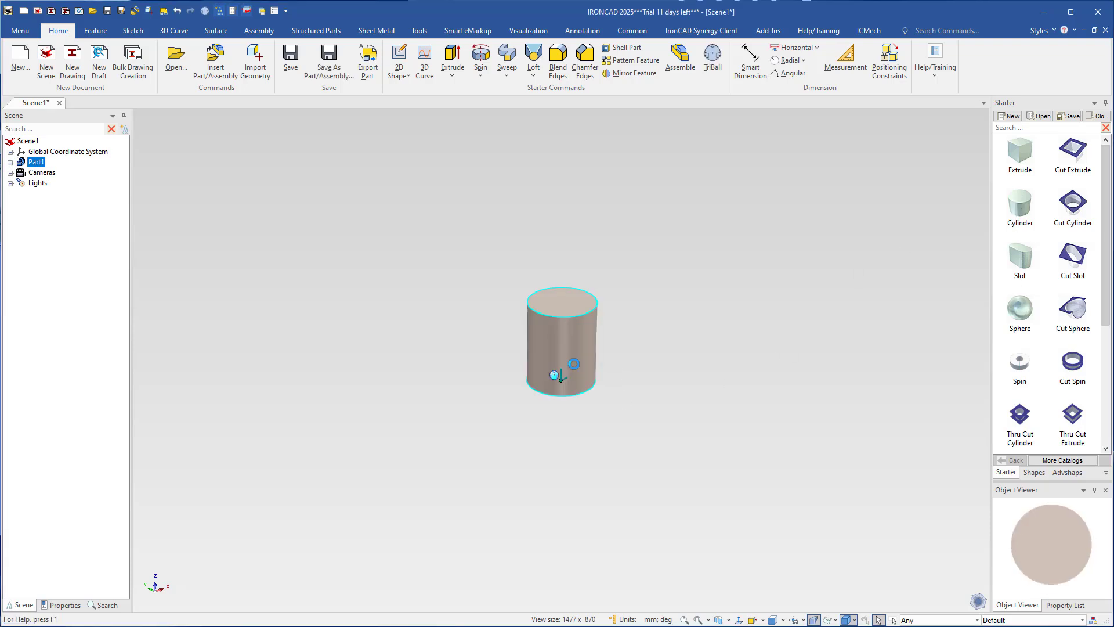
left_click(573, 355)
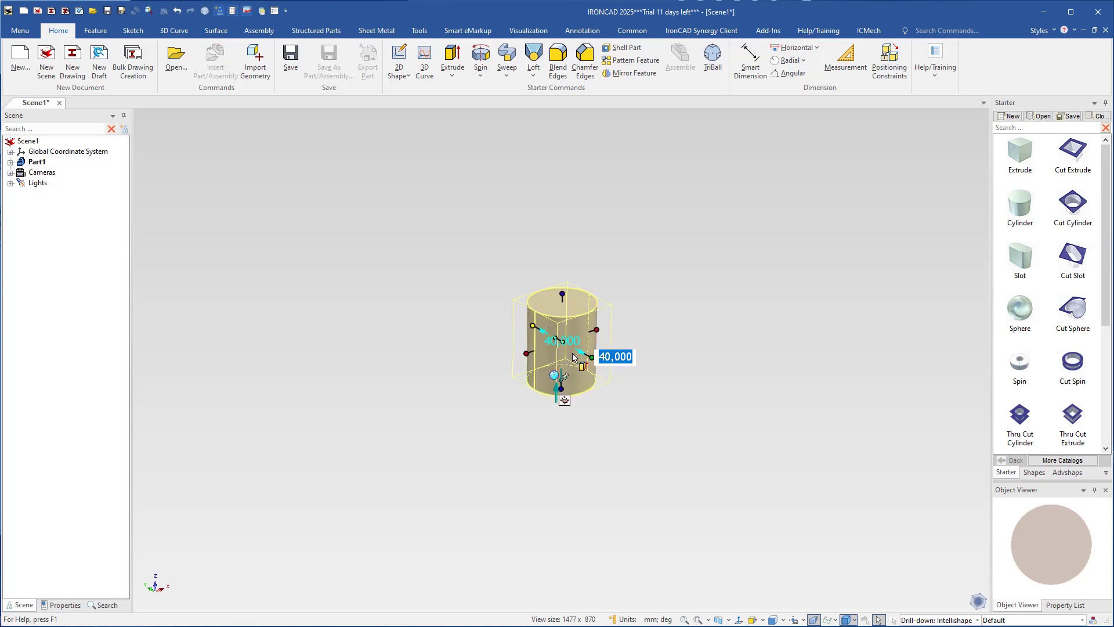
type("180")
key("Tab")
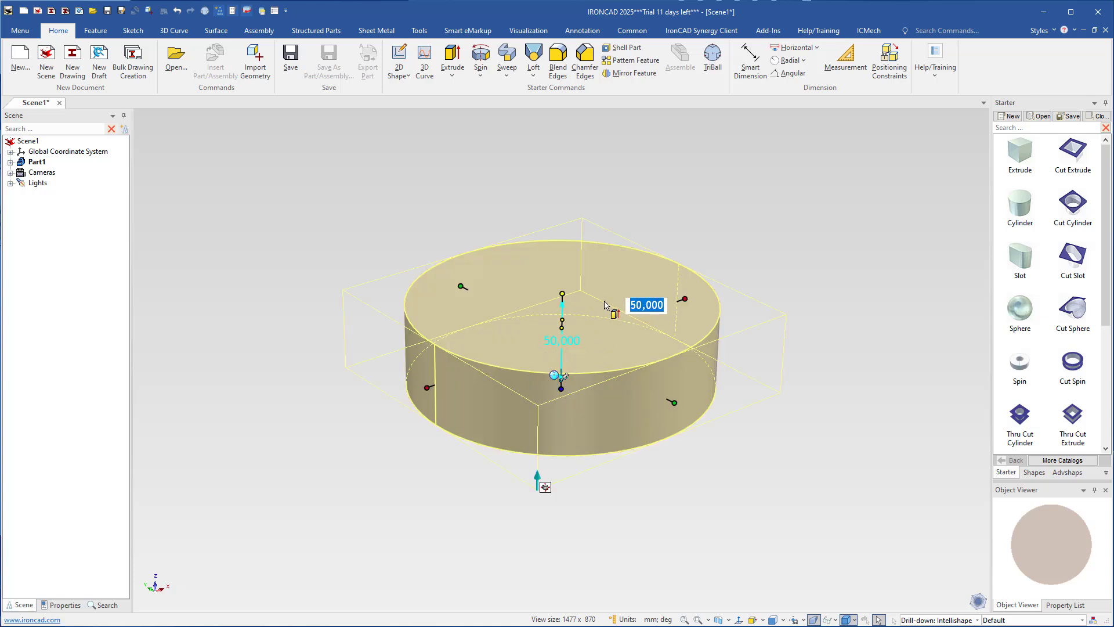
type("60")
key("Tab")
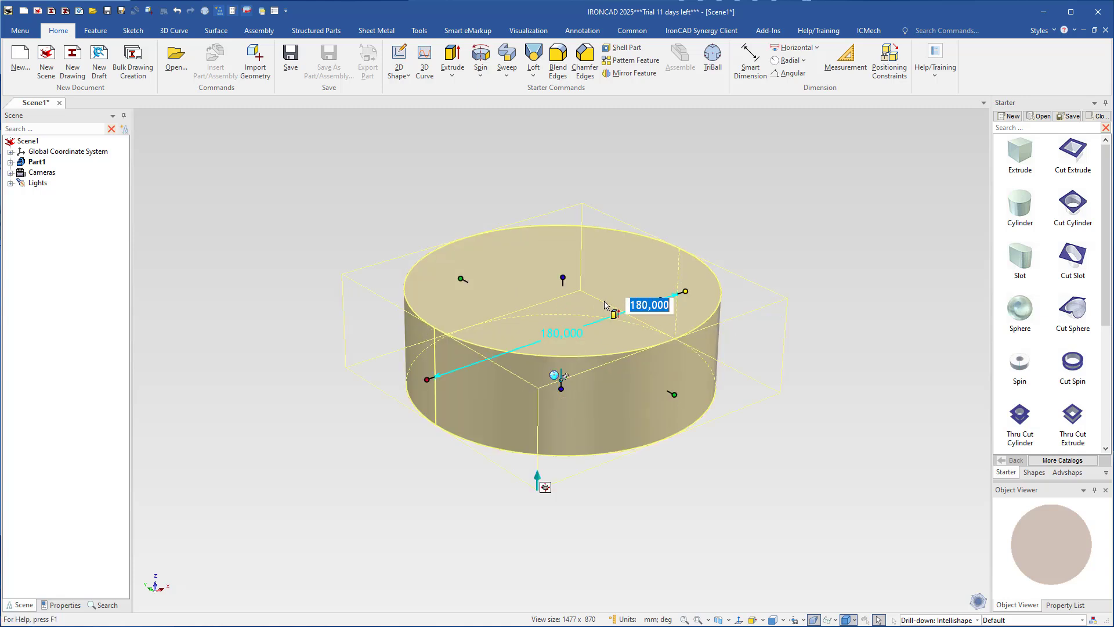
left_click(748, 319)
Rotate the cylinder 90° about its horizontal X axis with the TriBall so that its flat faces stand vertical.
left_click(610, 379)
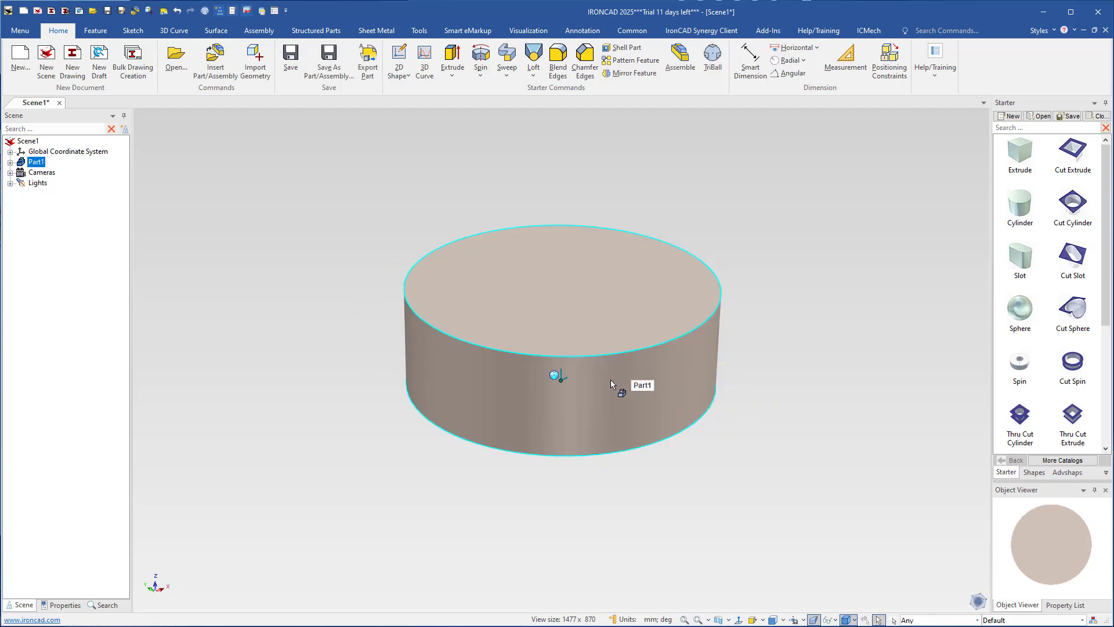
key("F10")
left_click(504, 401)
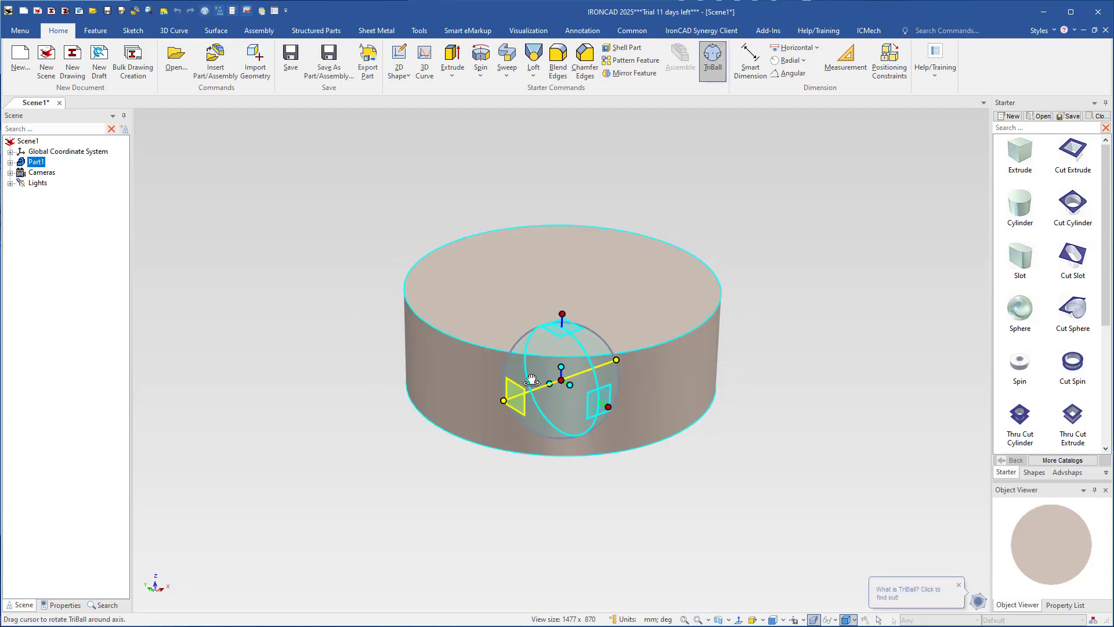
left_click_drag(545, 354, 551, 395)
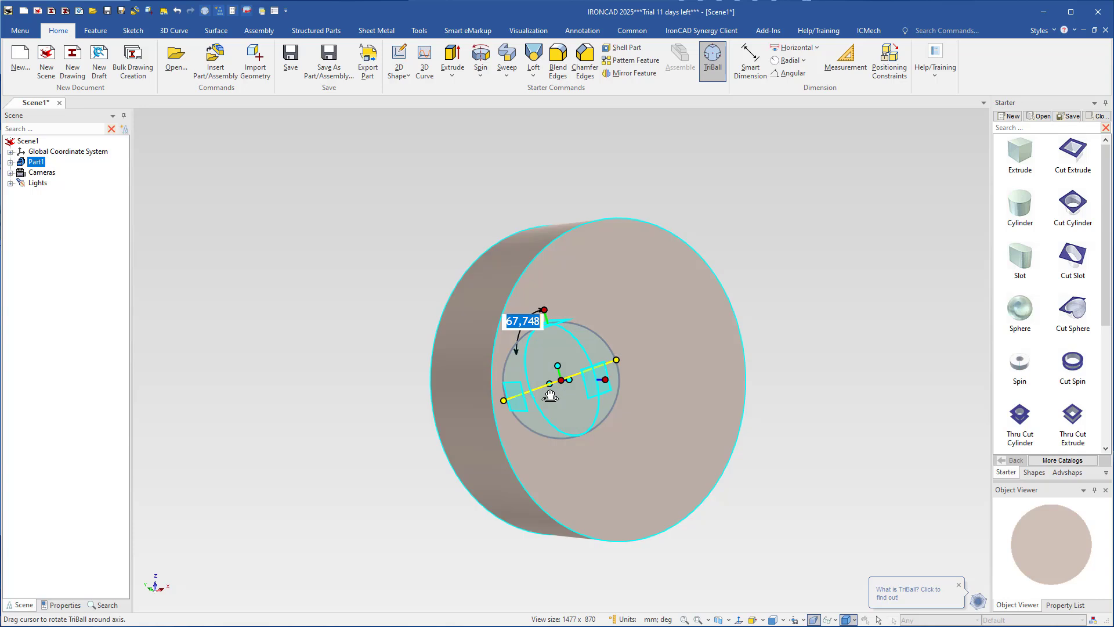
type("90")
key("Return")
key("F10")
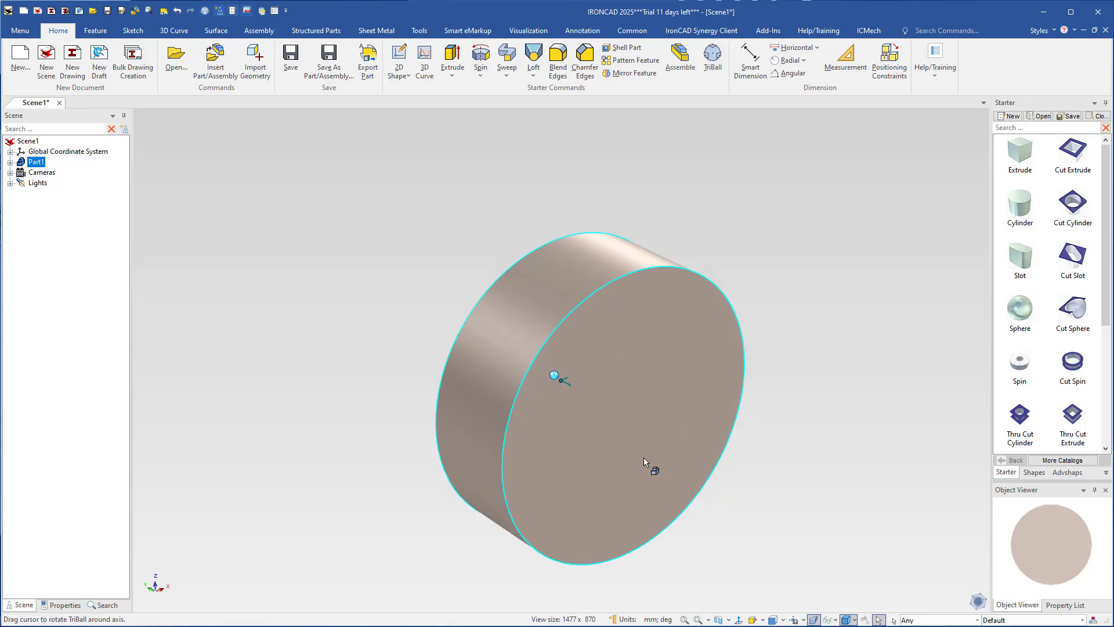
Add an extruded block at the centre of the cylinder's flat face, flip its extrude direction into the cylinder and extend its depth to 60 mm.
middle_click_drag(612, 443, 562, 389, "shift")
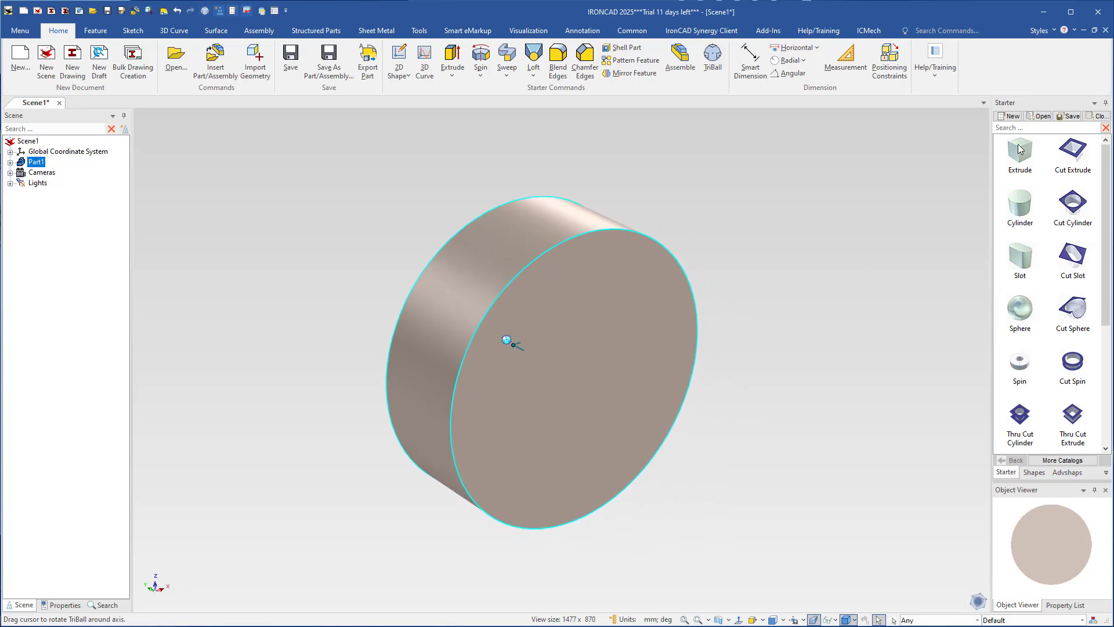
left_click_drag(1018, 150, 583, 386)
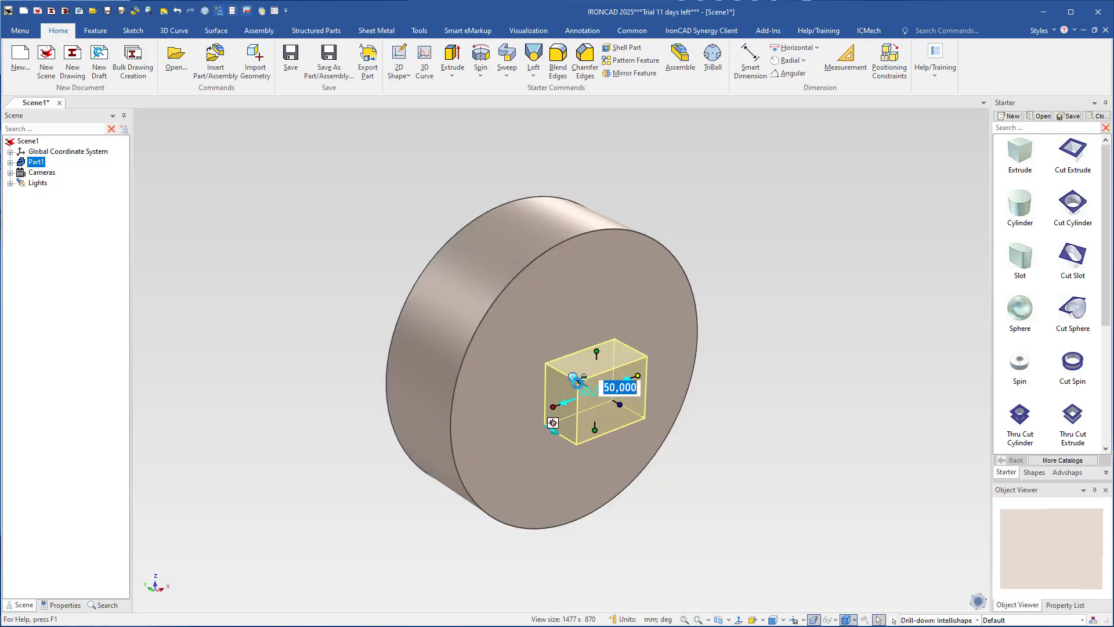
right_click(581, 416)
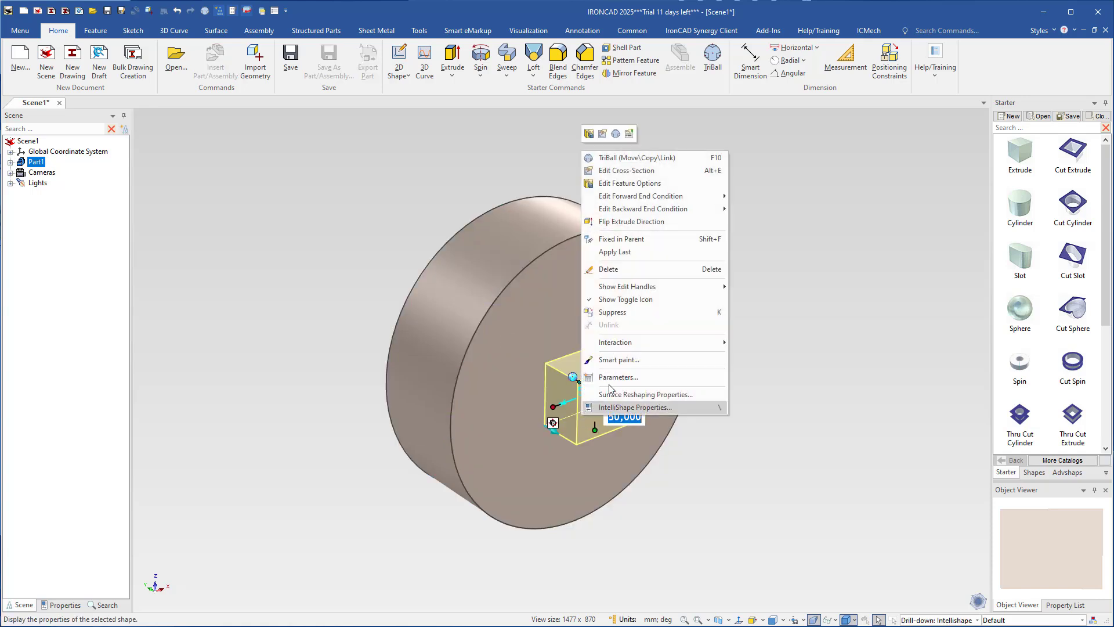
left_click(625, 224)
middle_click_drag(584, 383, 551, 412)
left_click_drag(527, 351, 402, 319)
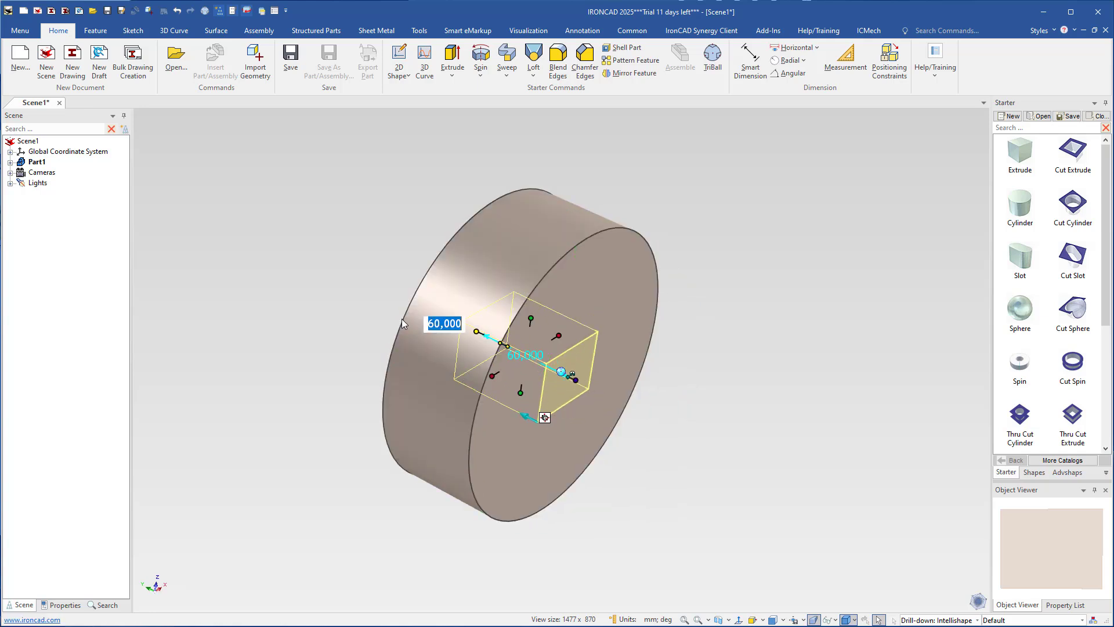
Edit the block's cross-section, replacing its rectangle with the projected outline of the cylinder's circular face.
middle_click_drag(536, 386, 493, 348)
scroll(595, 392, "up", 2)
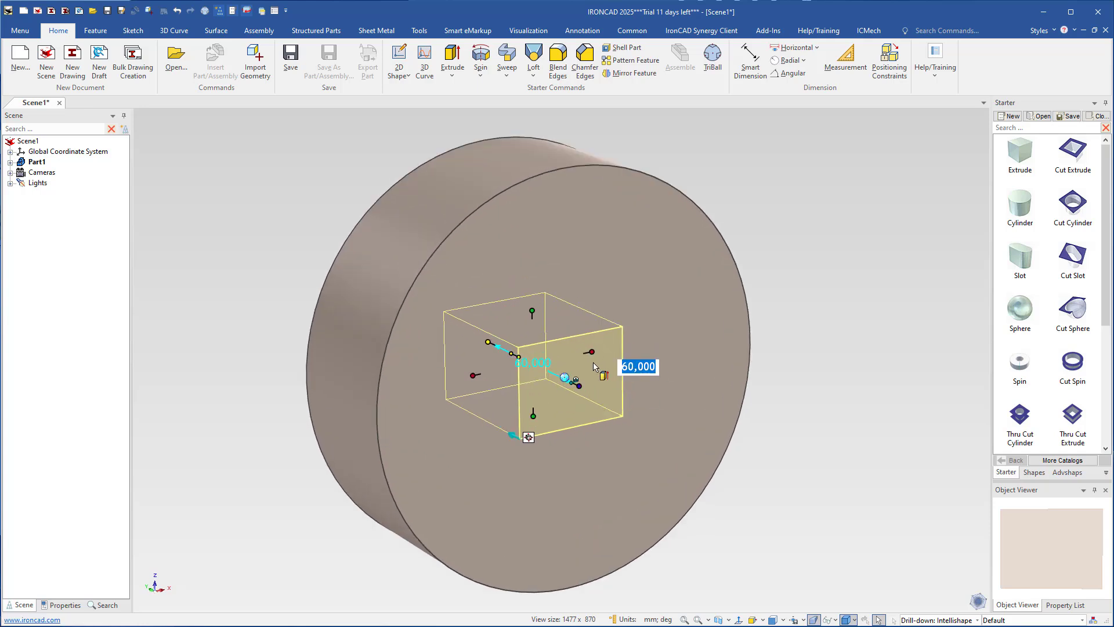
left_click(603, 375)
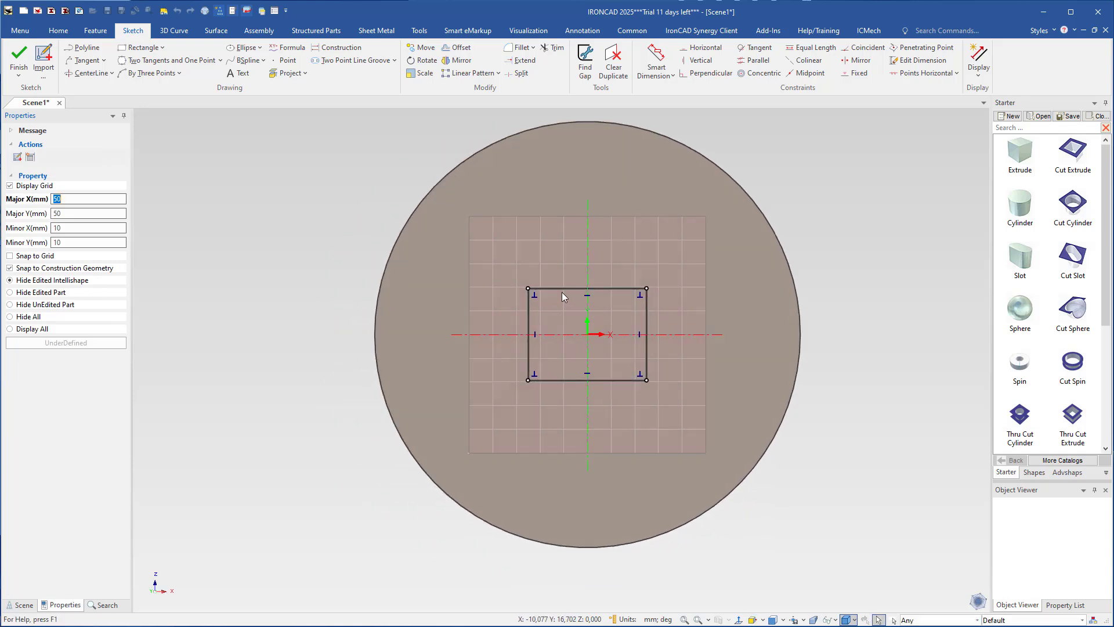
double_click(548, 291)
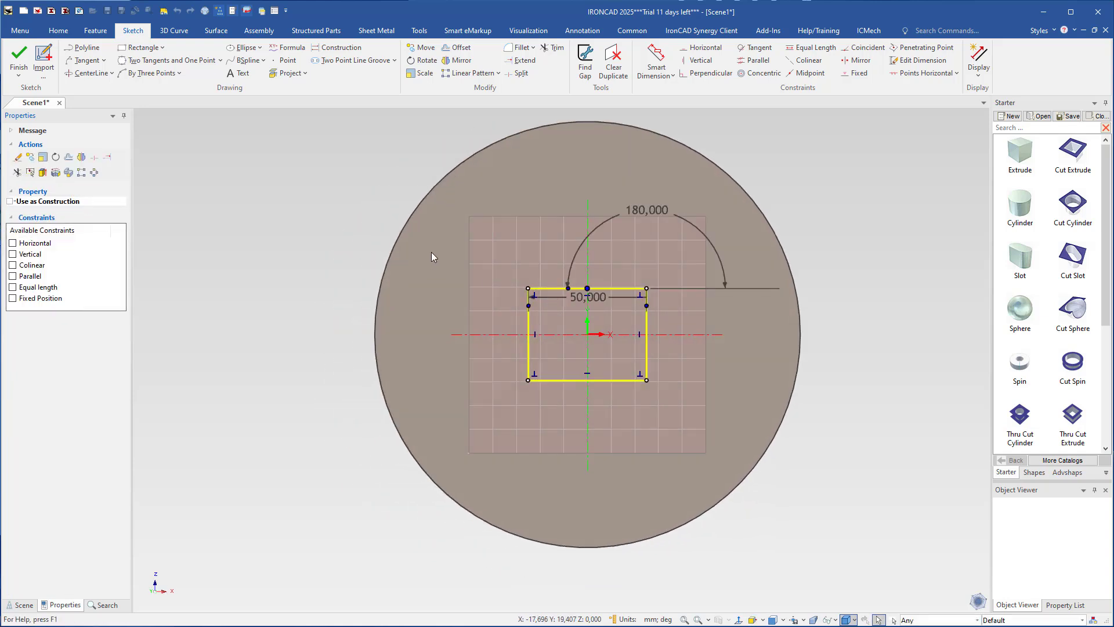
key("Delete")
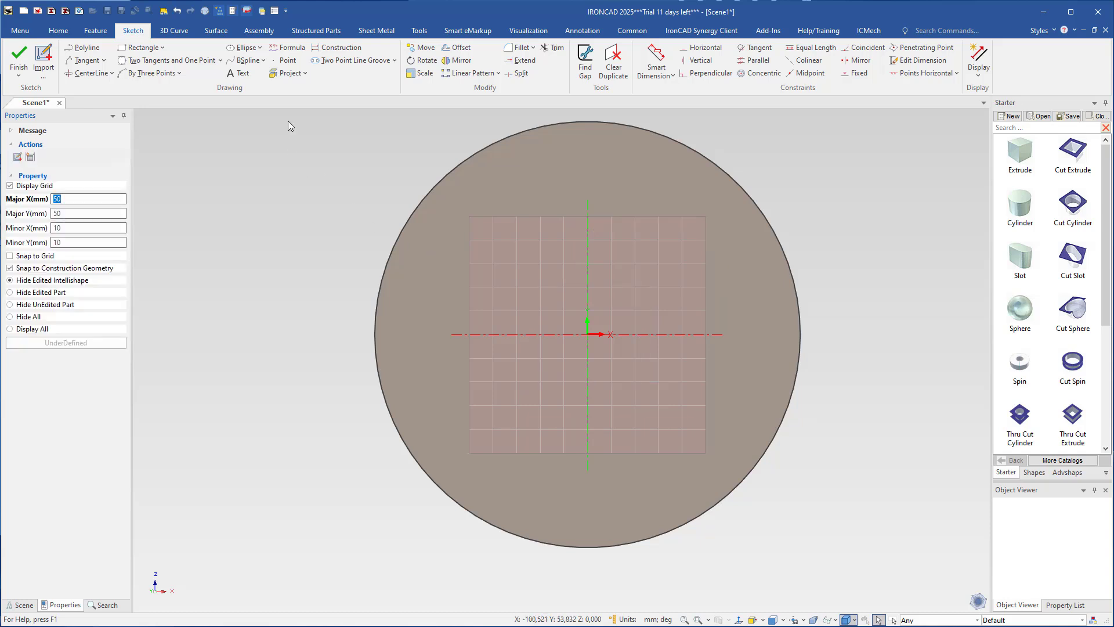
left_click(285, 74)
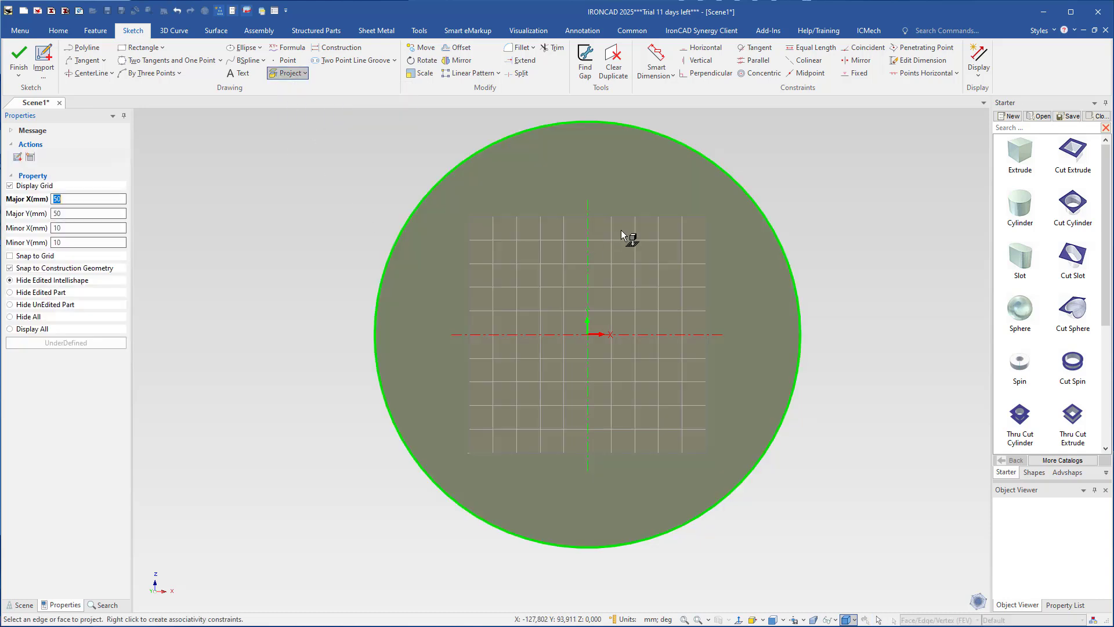
left_click(628, 228)
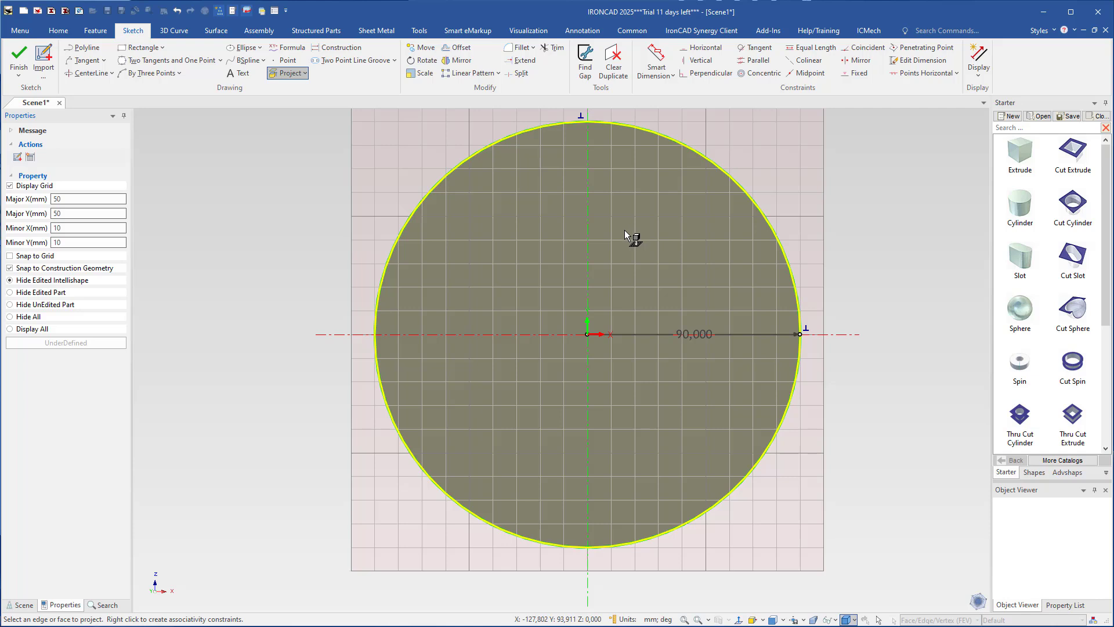
Sketch a tangent line upward from the +X side of the projected circle with a slope of -80° and a length of 240.986 mm.
scroll(625, 230, "down", 4)
middle_click_drag(586, 332, 573, 398, "shift")
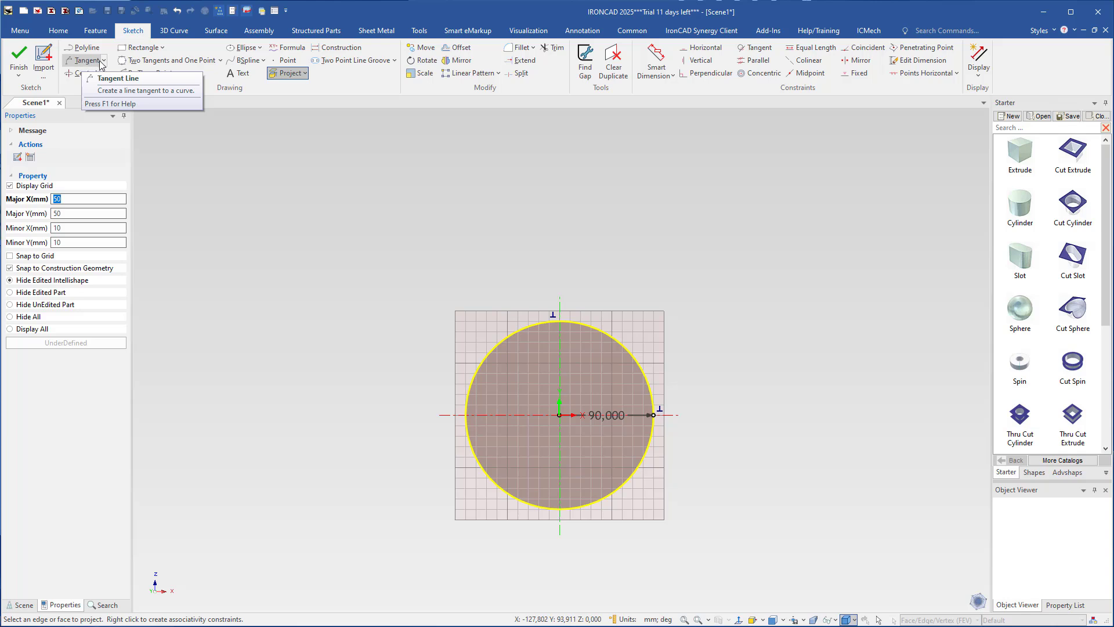
left_click(102, 60)
left_click(92, 93)
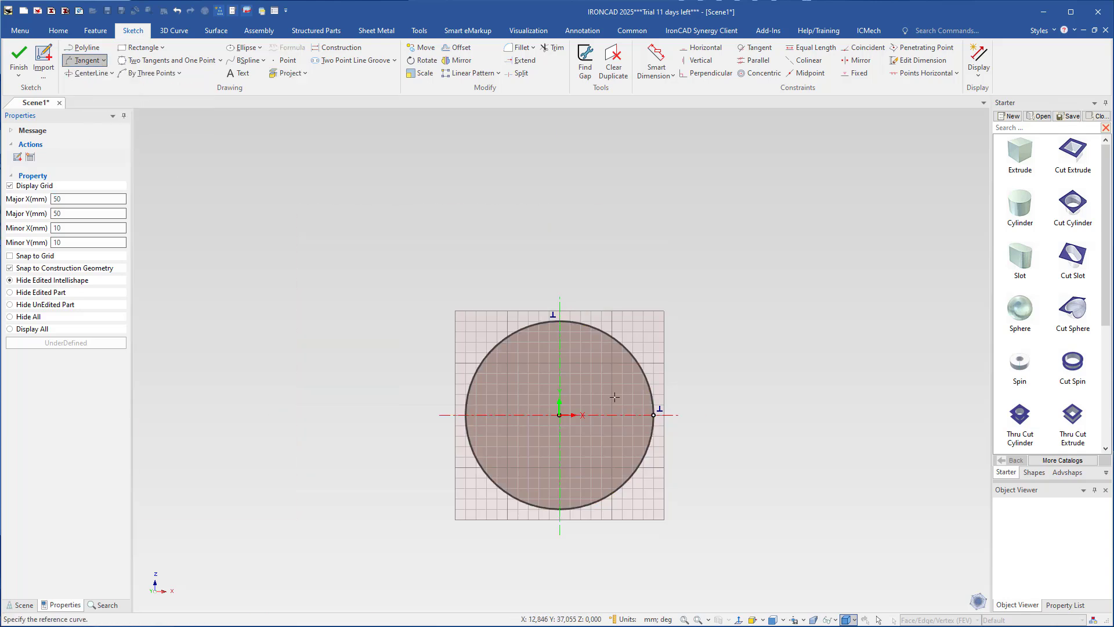
left_click(652, 397)
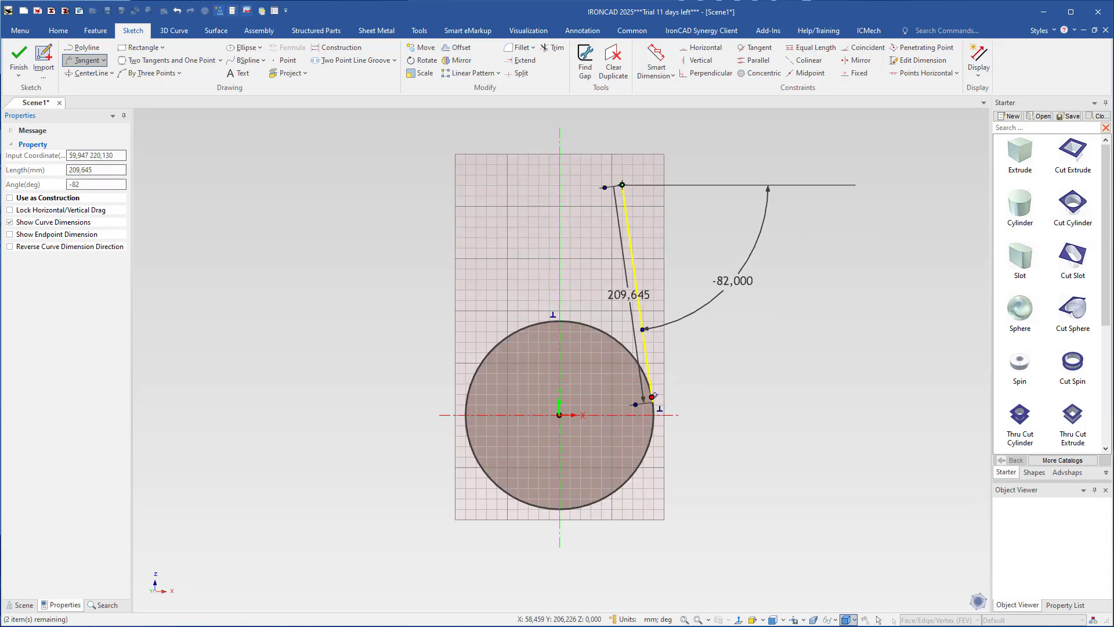
right_click(617, 152)
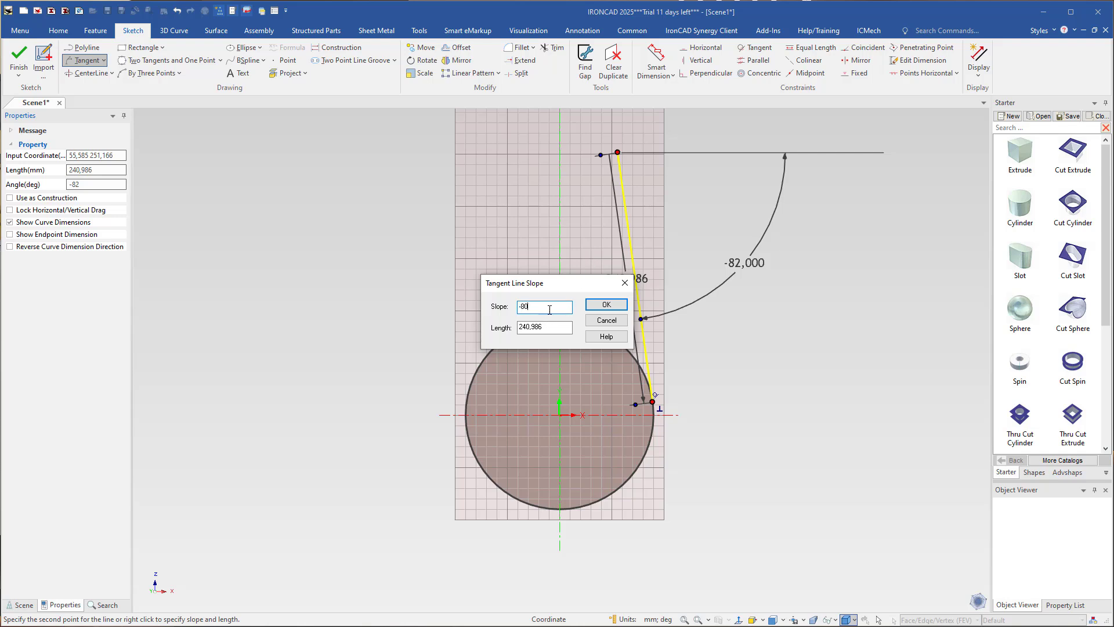
type("-80")
key("Return")
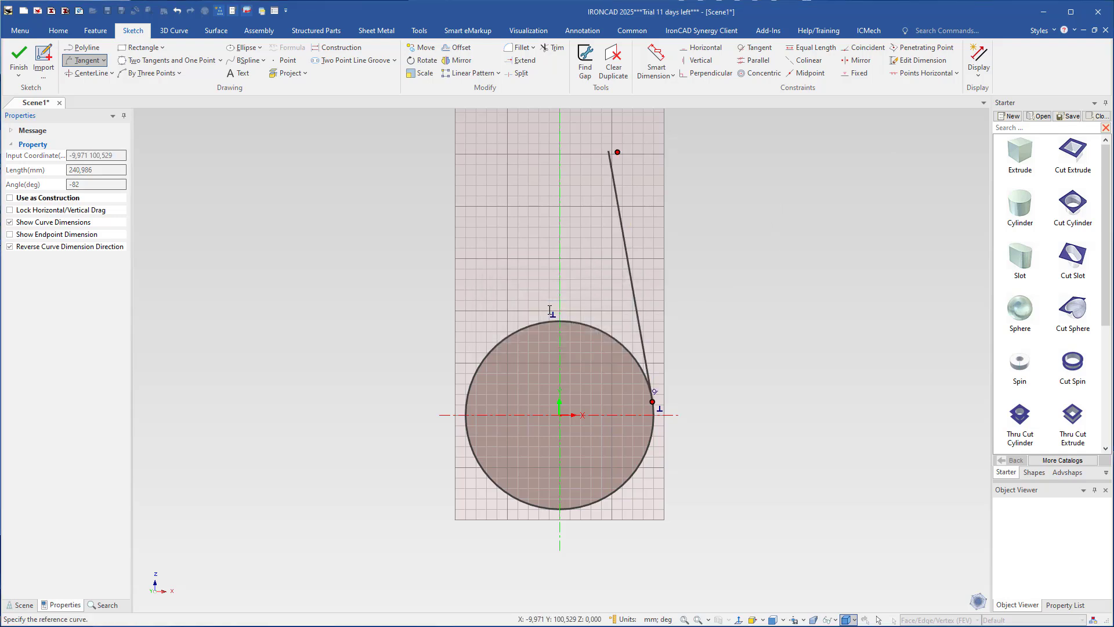
Sketch a second tangent line from the circle's opposite side with a slope of -100° and a length of 239.953 mm.
left_click(467, 399)
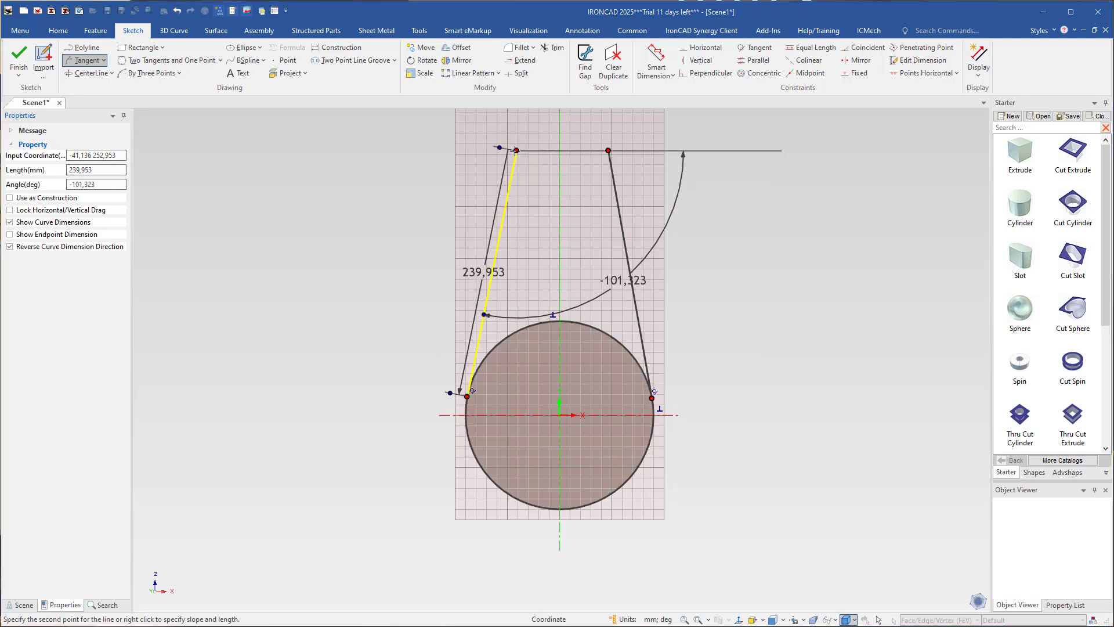
right_click(517, 151)
type("-")
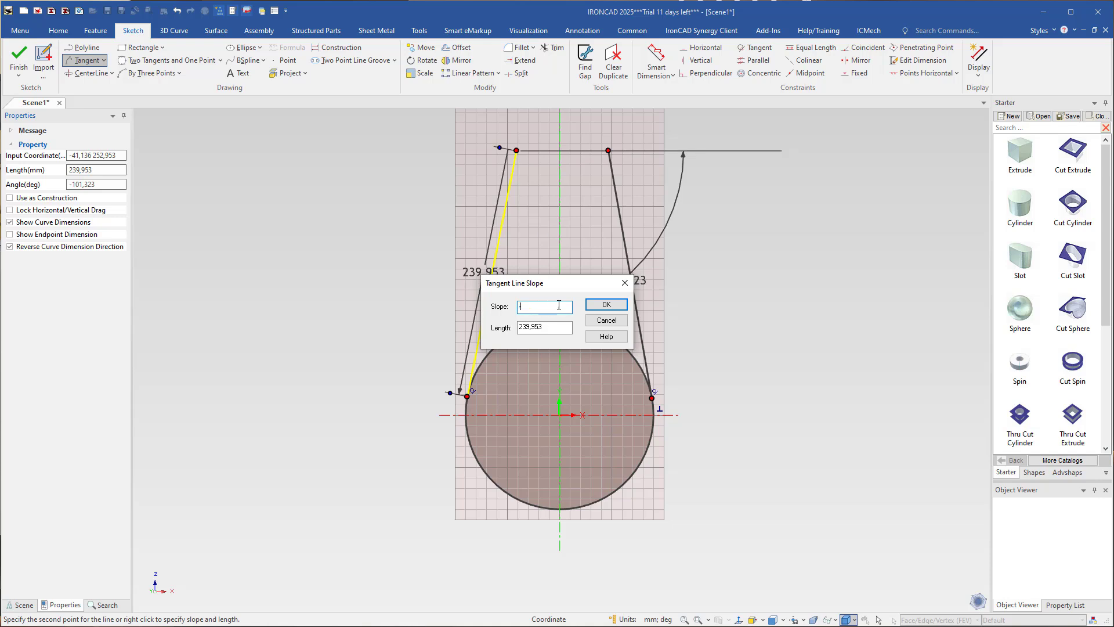
type("100")
key("Return")
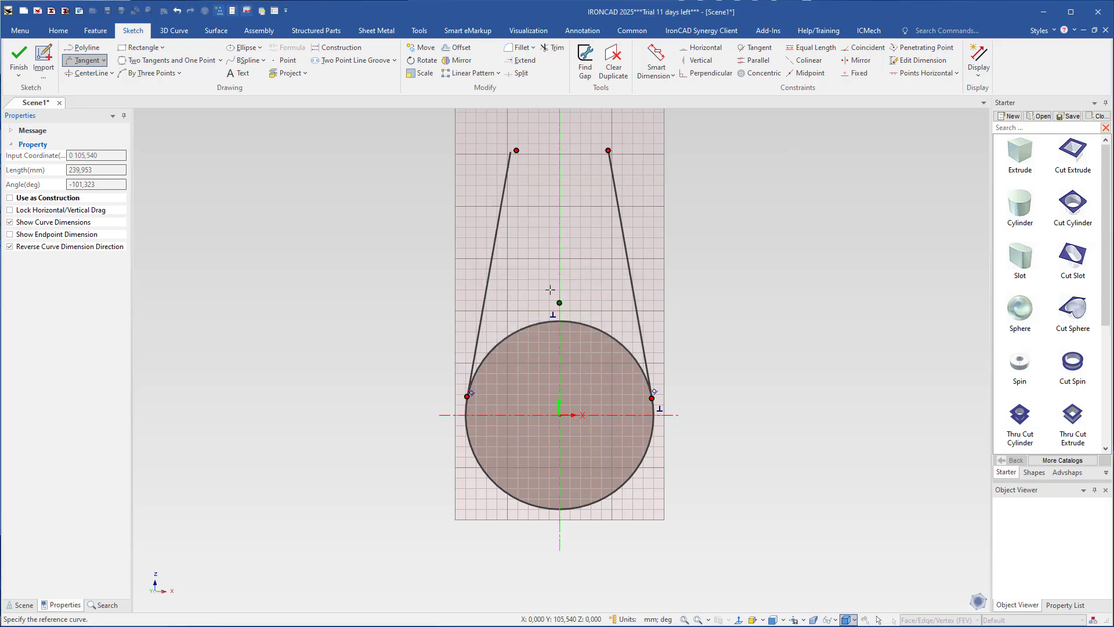
key("Escape")
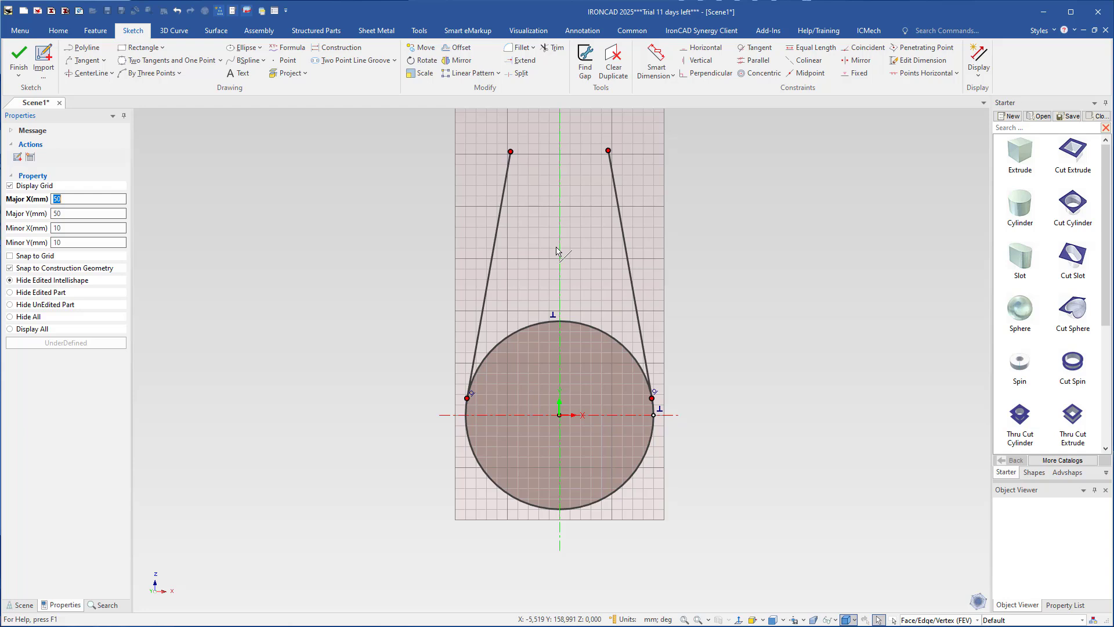
Extend the upper ends of both tangent lines along their slopes to a length of about 374 mm.
middle_click_drag(560, 263, 530, 350, "shift")
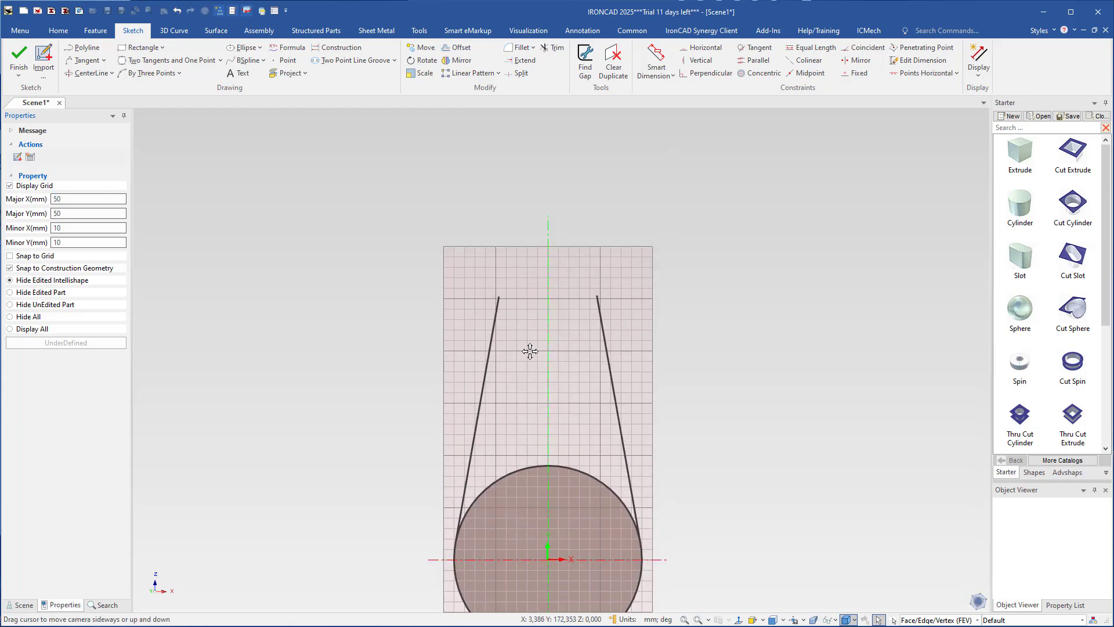
left_click(493, 335)
left_click_drag(483, 293, 513, 153)
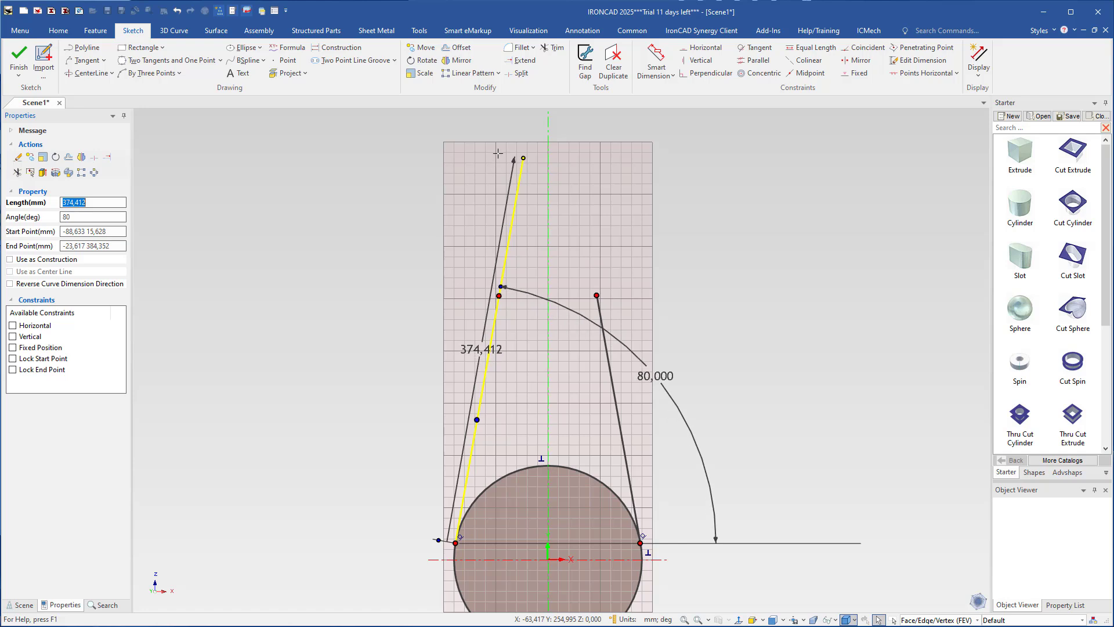
left_click(600, 305)
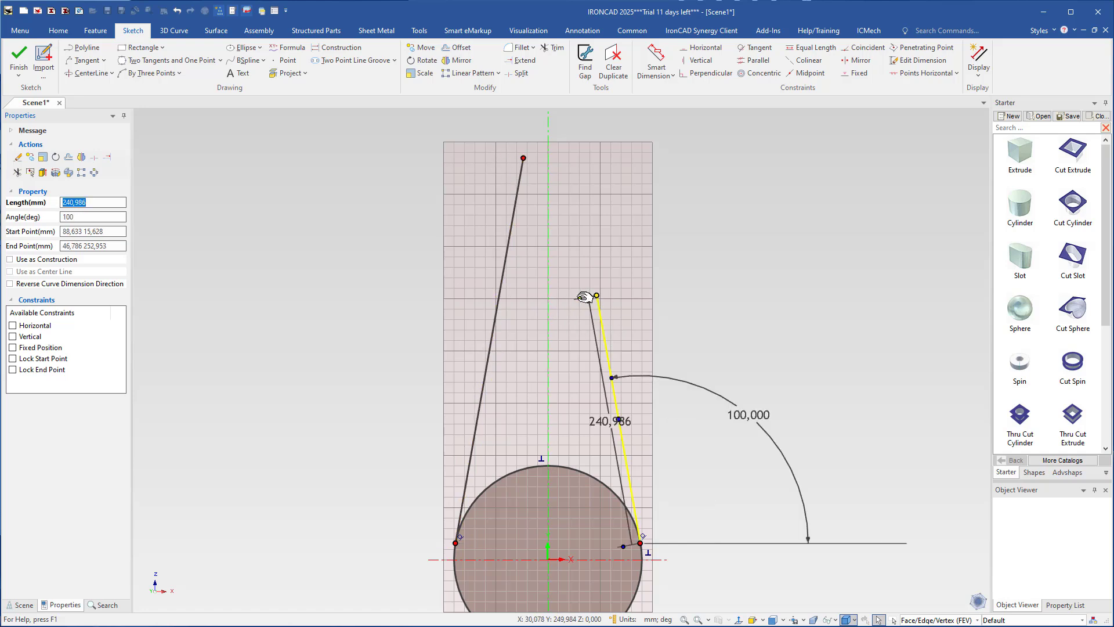
mouse_move(597, 295)
left_mouse_down()
mouse_move(574, 182)
mouse_move(554, 155)
mouse_move(572, 155)
left_mouse_up()
left_click(639, 216)
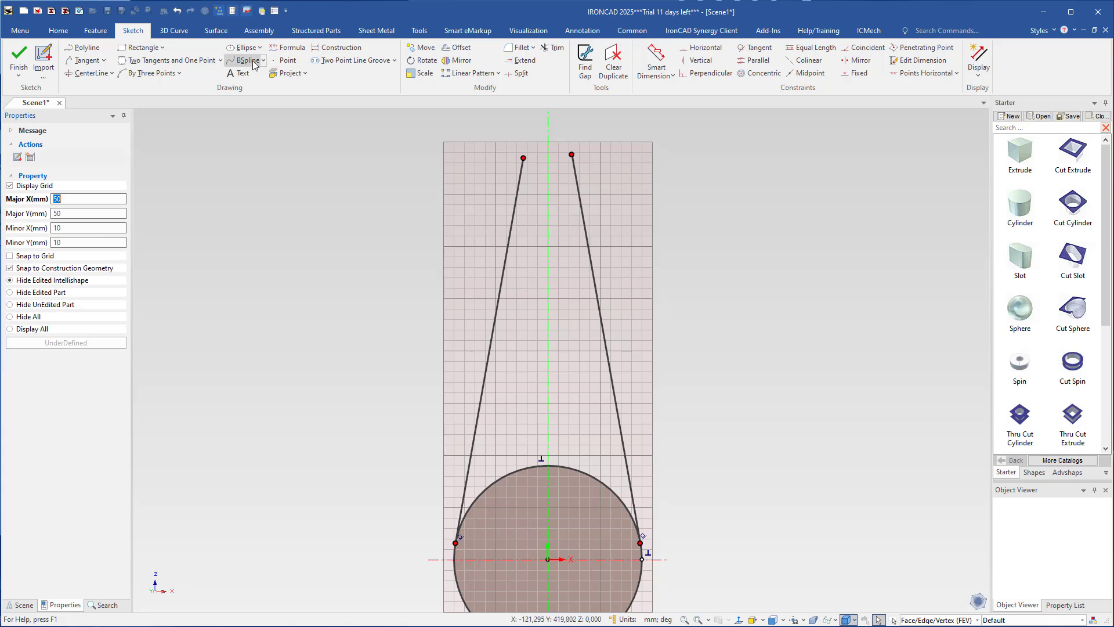
Sketch a circle with a radius of 75/2 mm tangent to both arm lines near their upper ends.
left_click(220, 60)
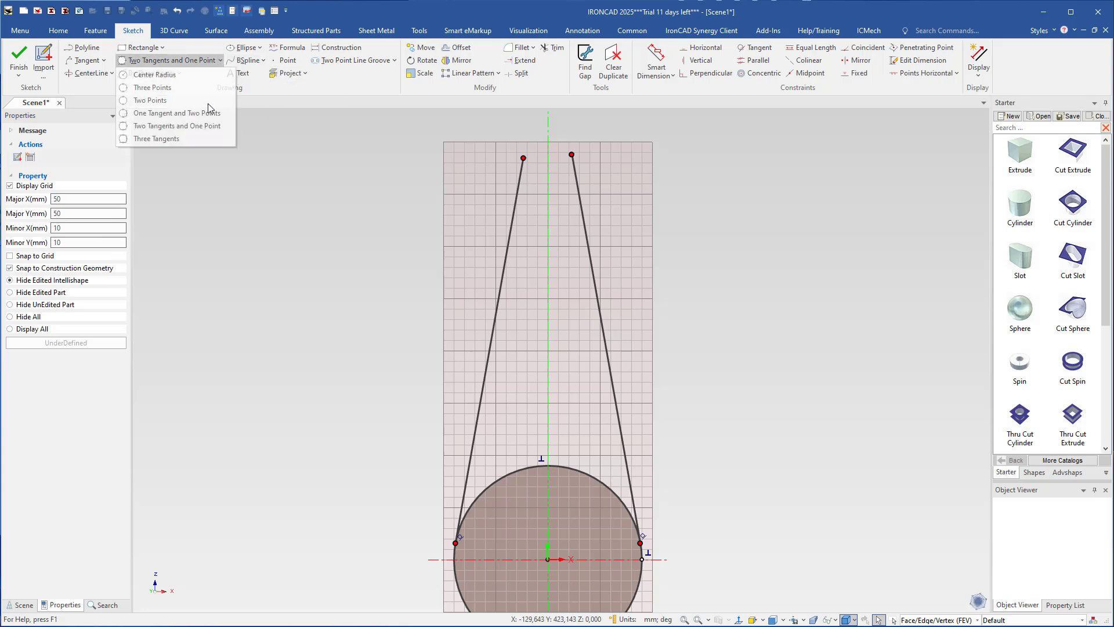
left_click(145, 127)
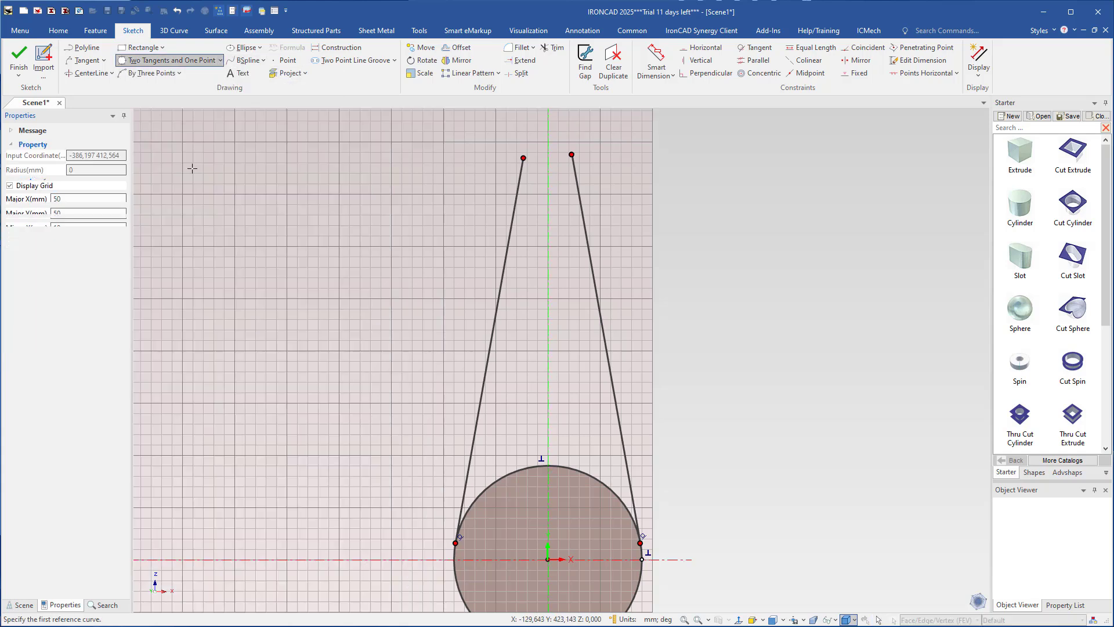
left_click(510, 235)
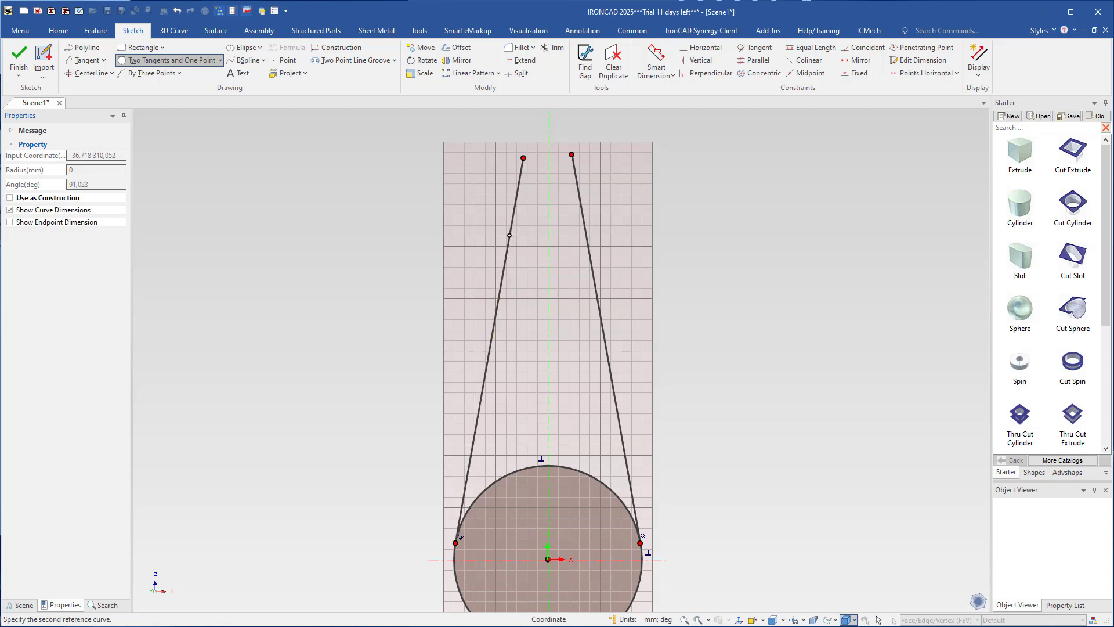
left_click(587, 244)
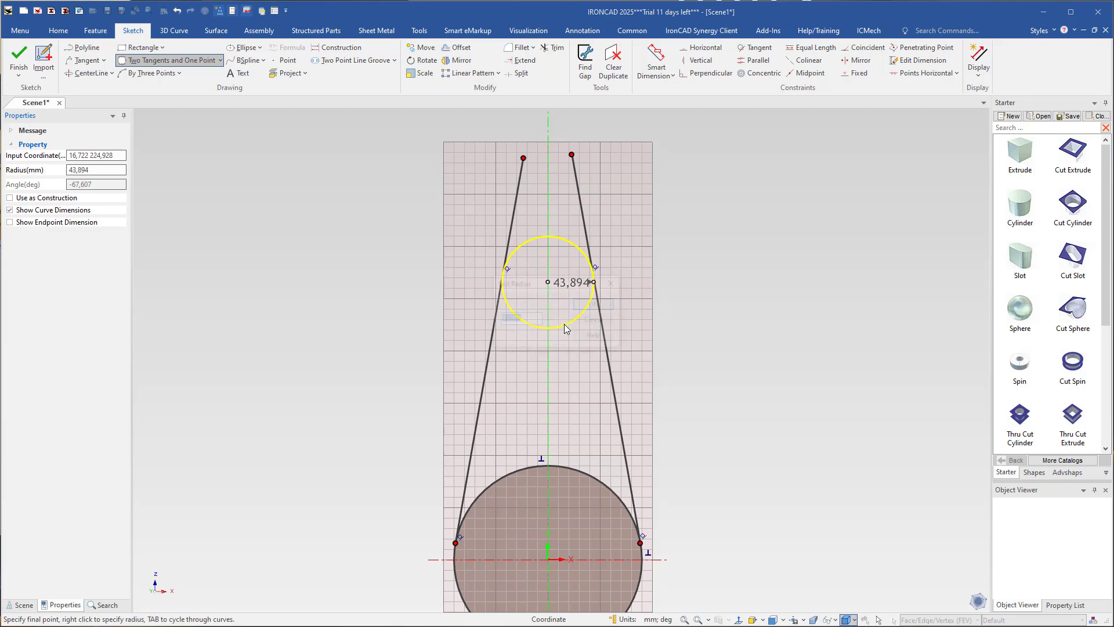
right_click(564, 324)
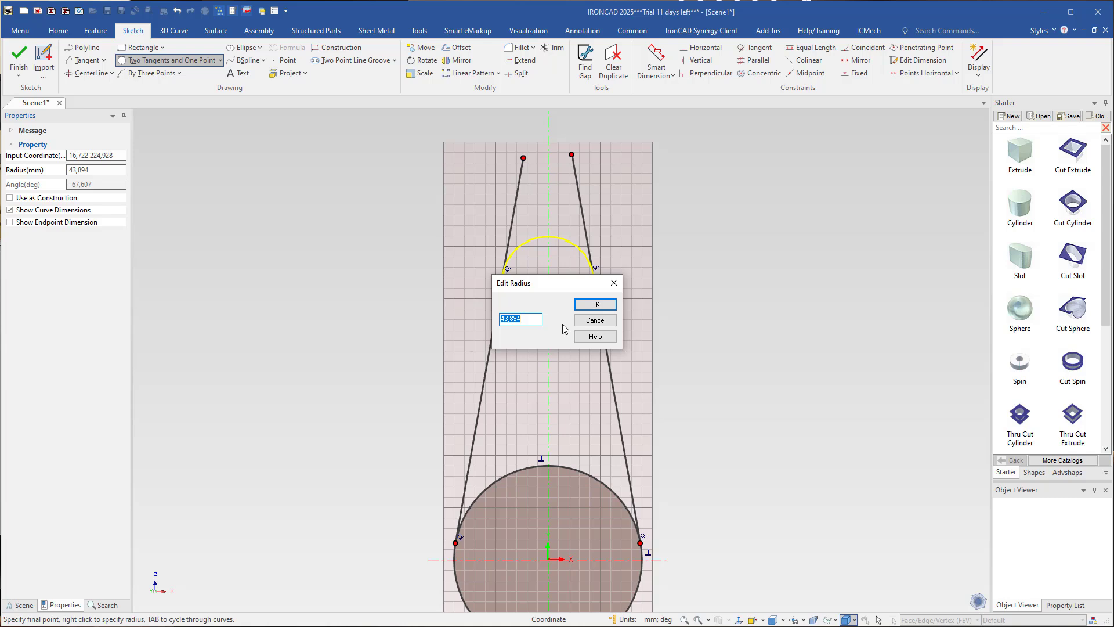
type("75/2")
key("Return")
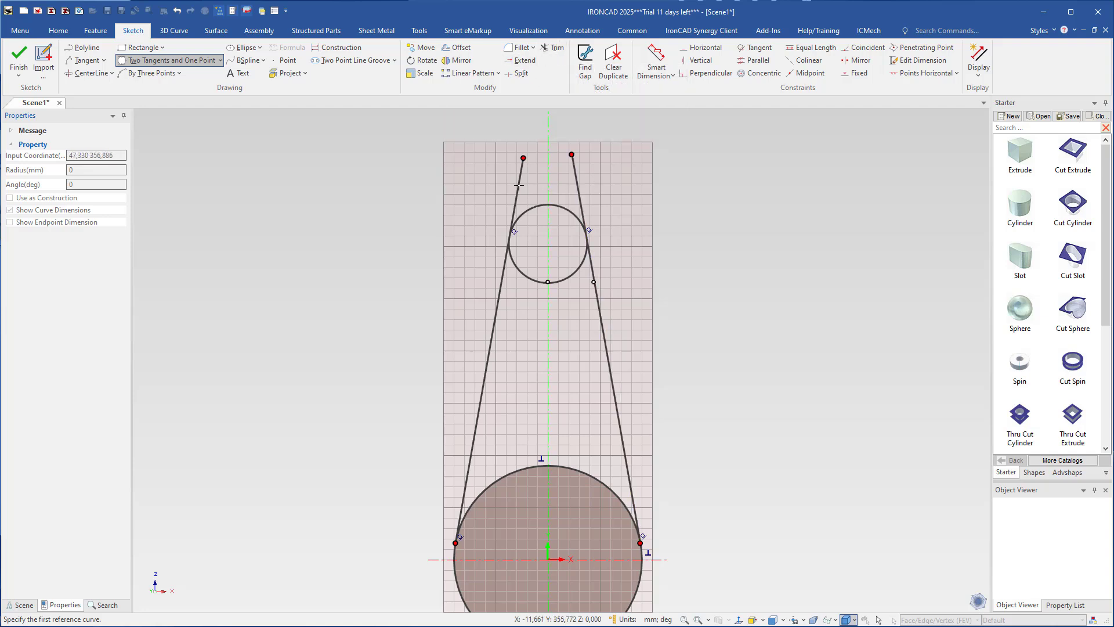
Trim the excess line ends and the inner and lower circle arcs to a closed arm outline, and finish the cross-section.
left_click(554, 48)
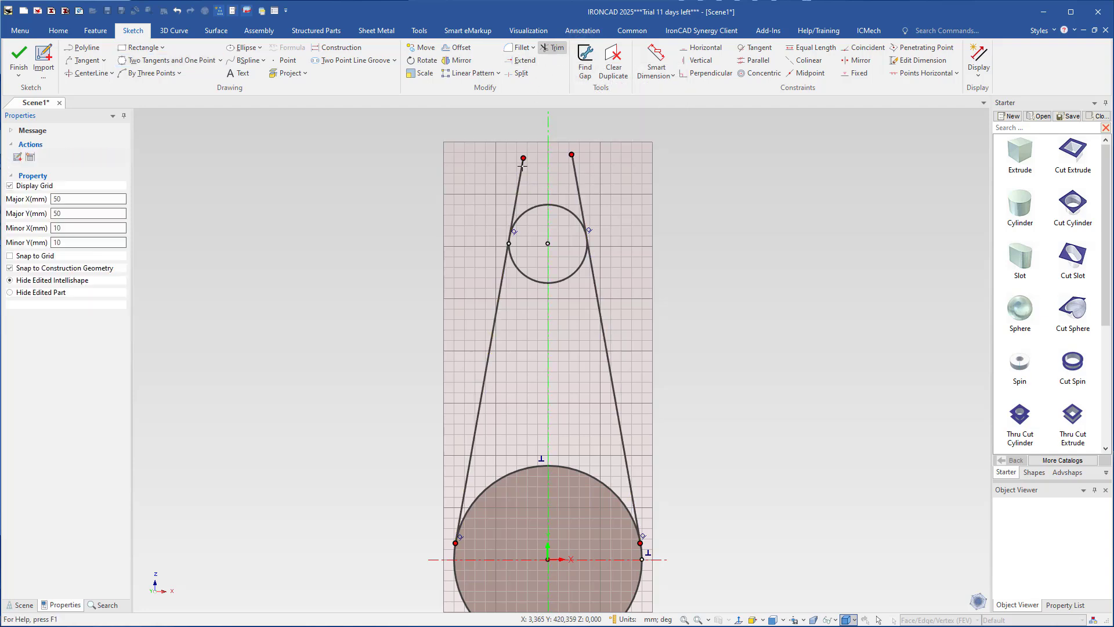
left_click(521, 170)
left_click(576, 180)
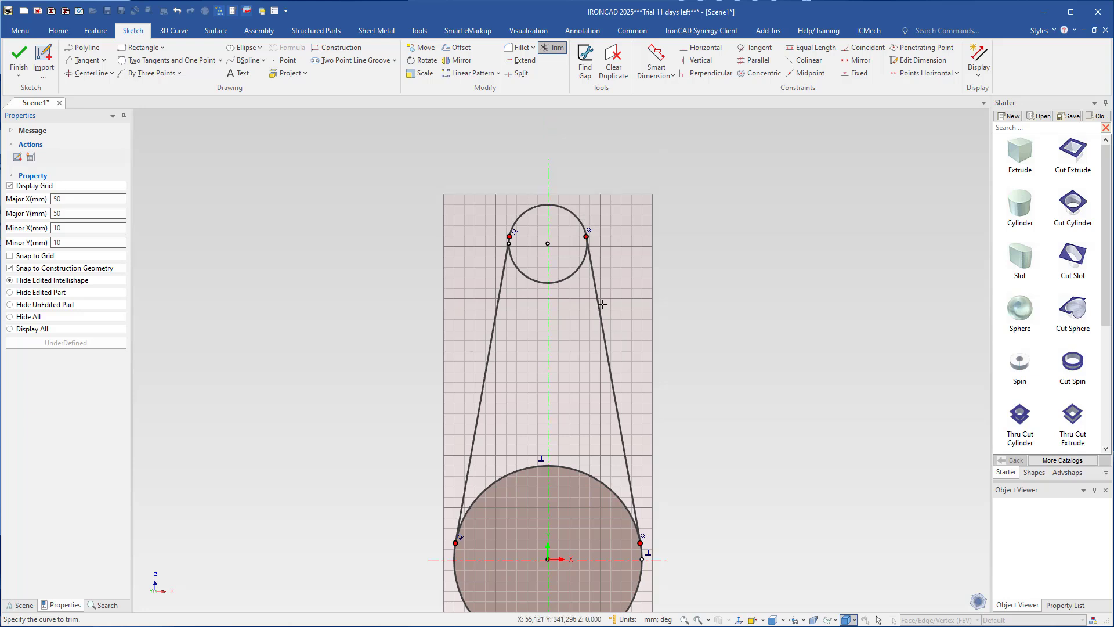
left_click(562, 281)
middle_click_drag(556, 423, 562, 245, "shift")
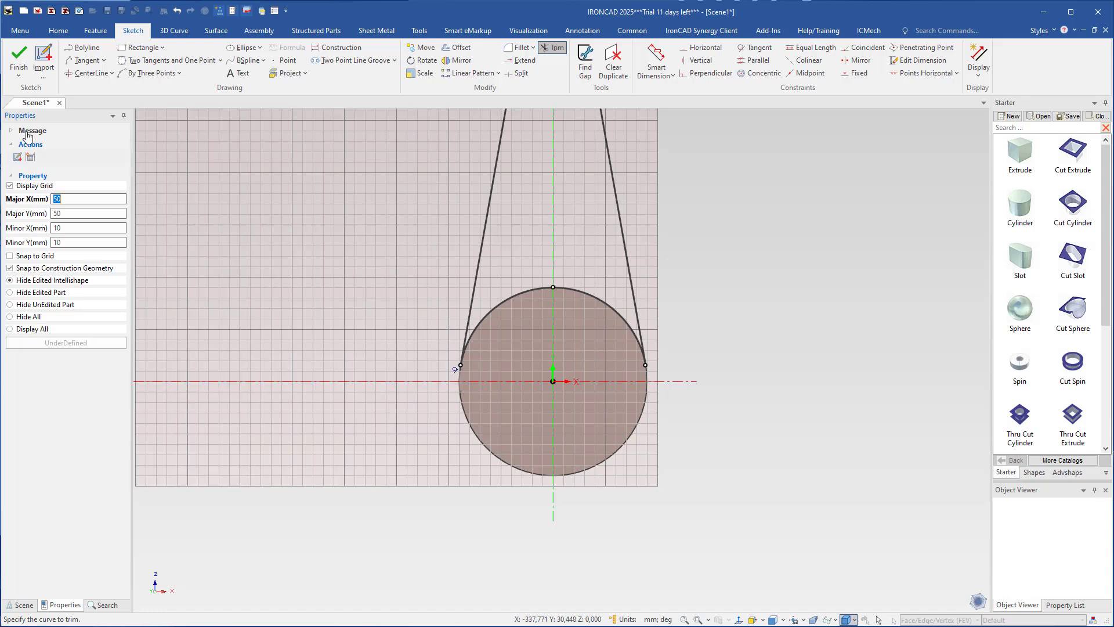
left_click(19, 55)
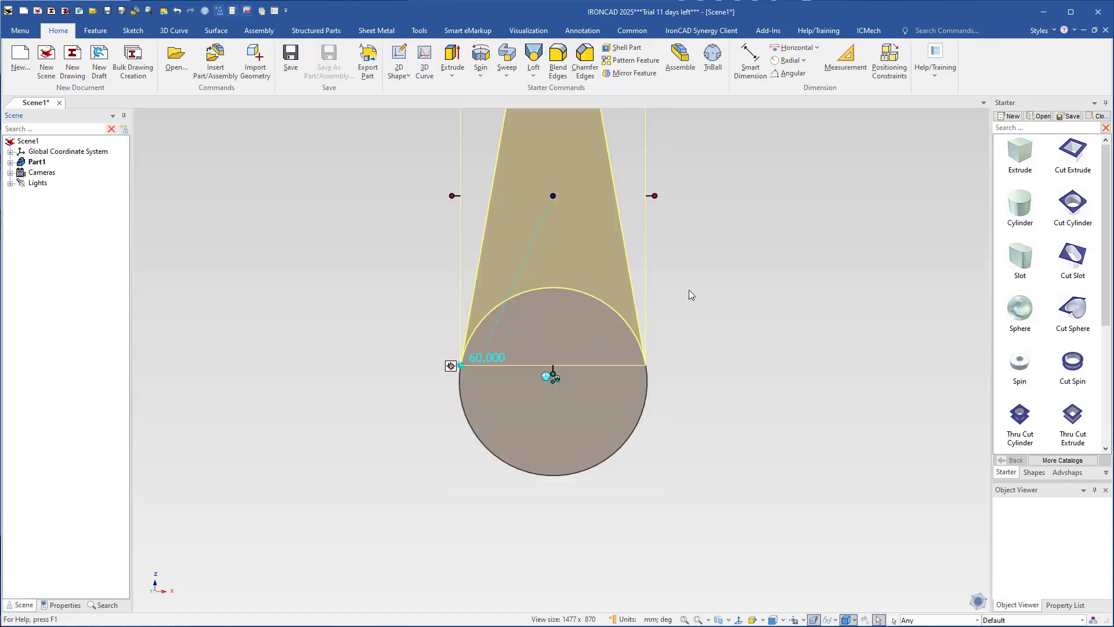
Reduce the arm's extrusion thickness symmetrically about the fork cylinder's mid-plane.
middle_click_drag(540, 392, 596, 395)
left_click(604, 381)
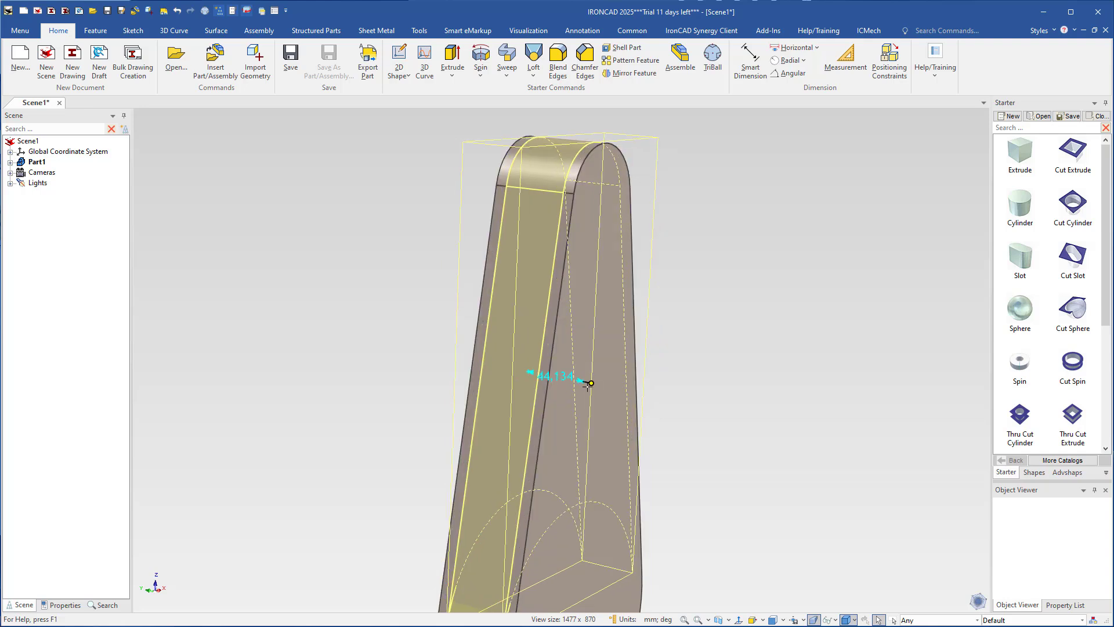
left_click_drag(580, 387, 579, 388)
key("Return")
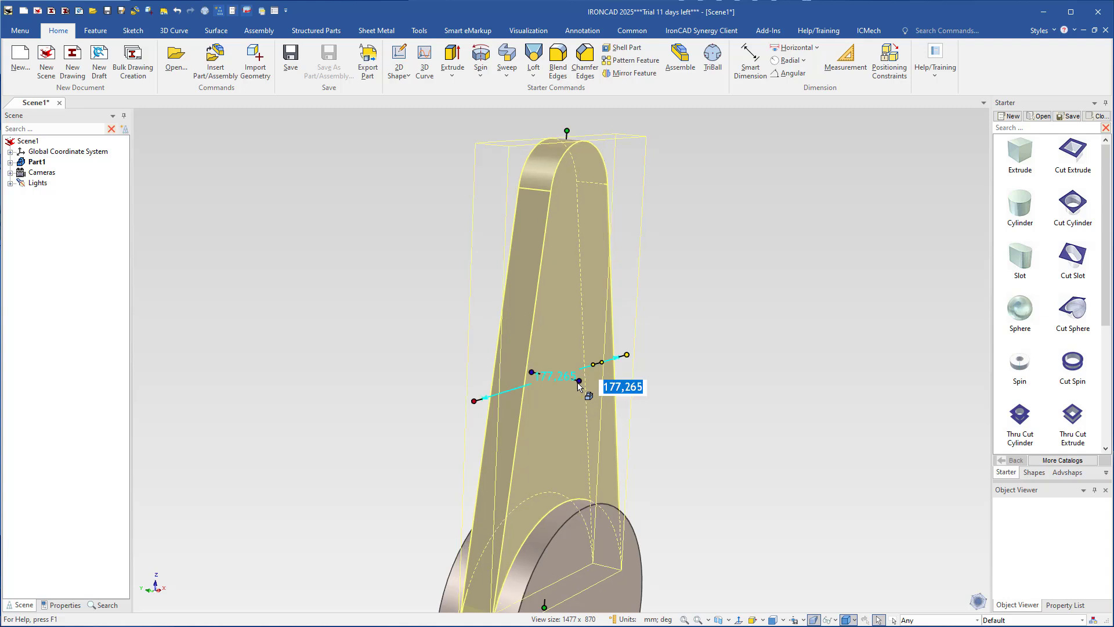
left_click(673, 365)
Add a 75 mm diameter cylinder concentric with the arm's rounded end and flip its extrude direction into the arm.
middle_click_drag(674, 364, 580, 302)
left_click_drag(1022, 208, 544, 242)
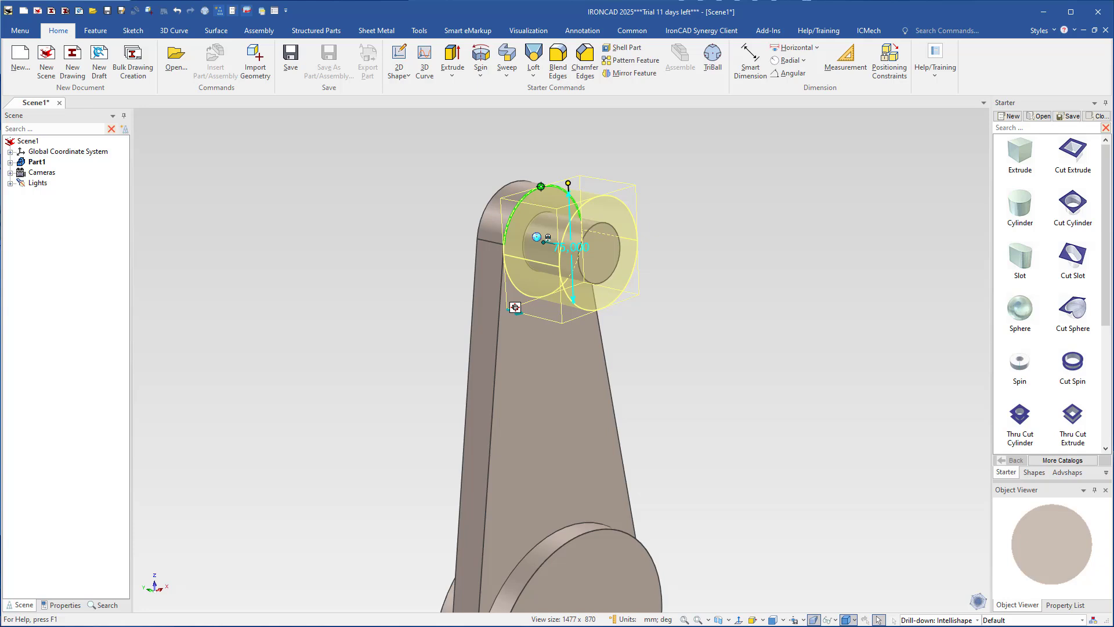
right_click(534, 284)
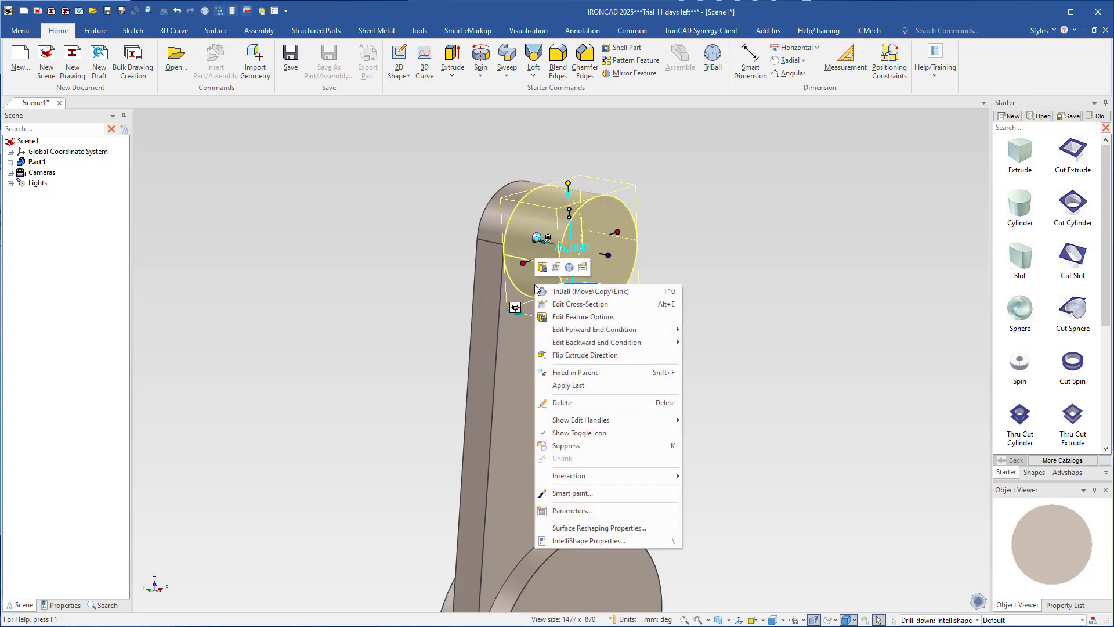
left_click(568, 354)
Set the length of the cylinder at the arm's upper end to 25 mm.
middle_click_drag(481, 256, 497, 272)
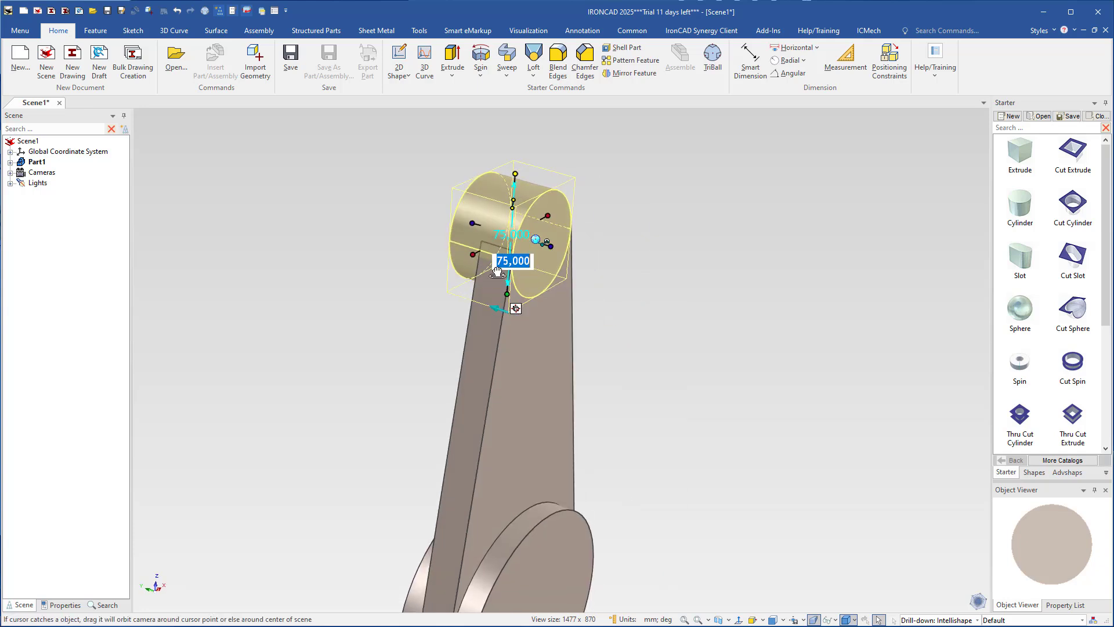
type("25")
key("Return")
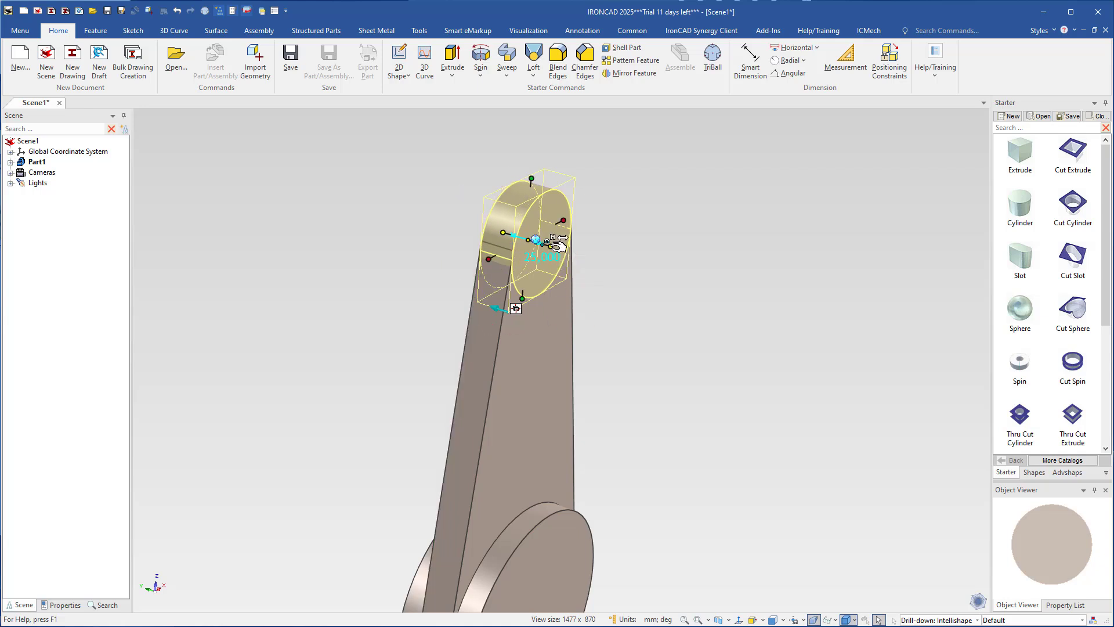
Lengthen the upper cylinder symmetrically on both sides of the arm to a total of 120 mm.
left_click_drag(551, 242, 596, 271)
type("1")
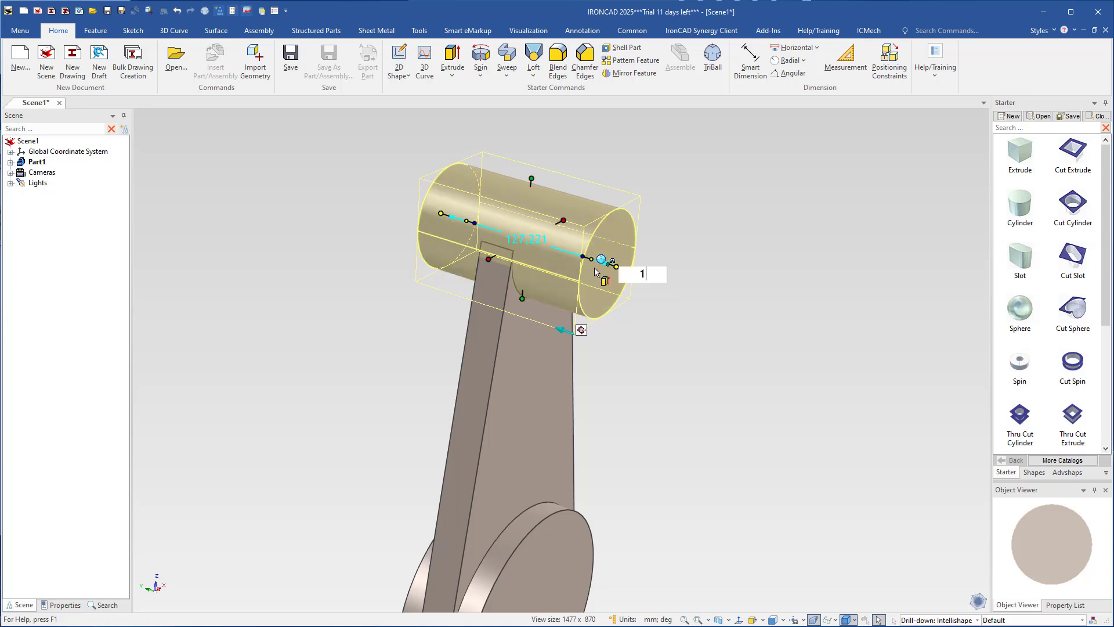
type("20")
key("Tab")
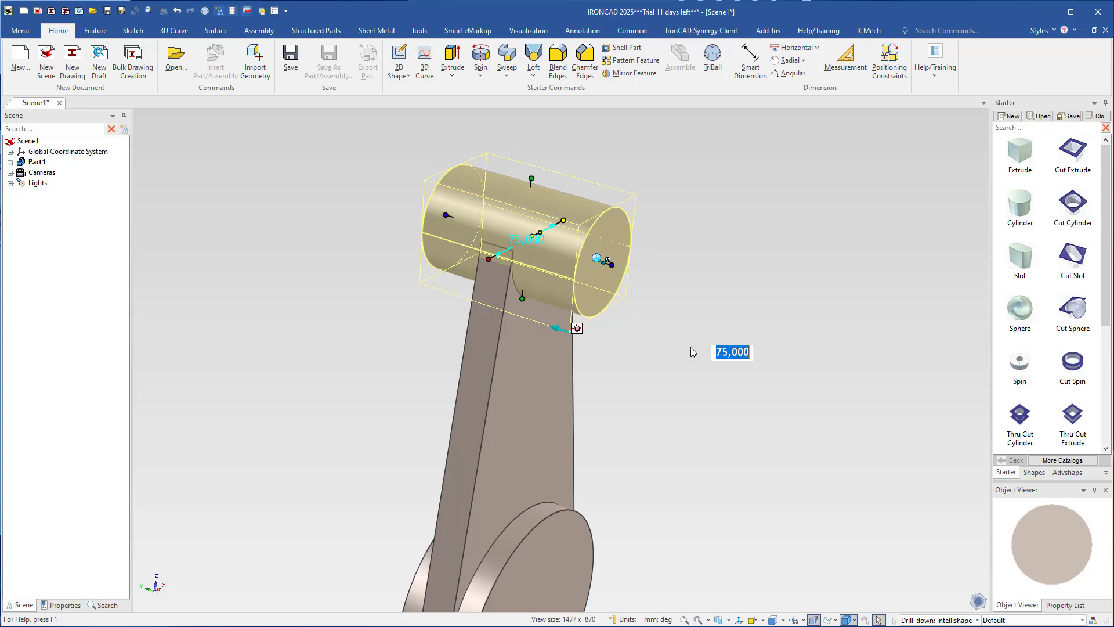
left_click(691, 348)
Consult the Countershaft.jpg drawing for the dimensions of the fork opening.
scroll(500, 368, "down", 2)
middle_click_drag(570, 422, 503, 403)
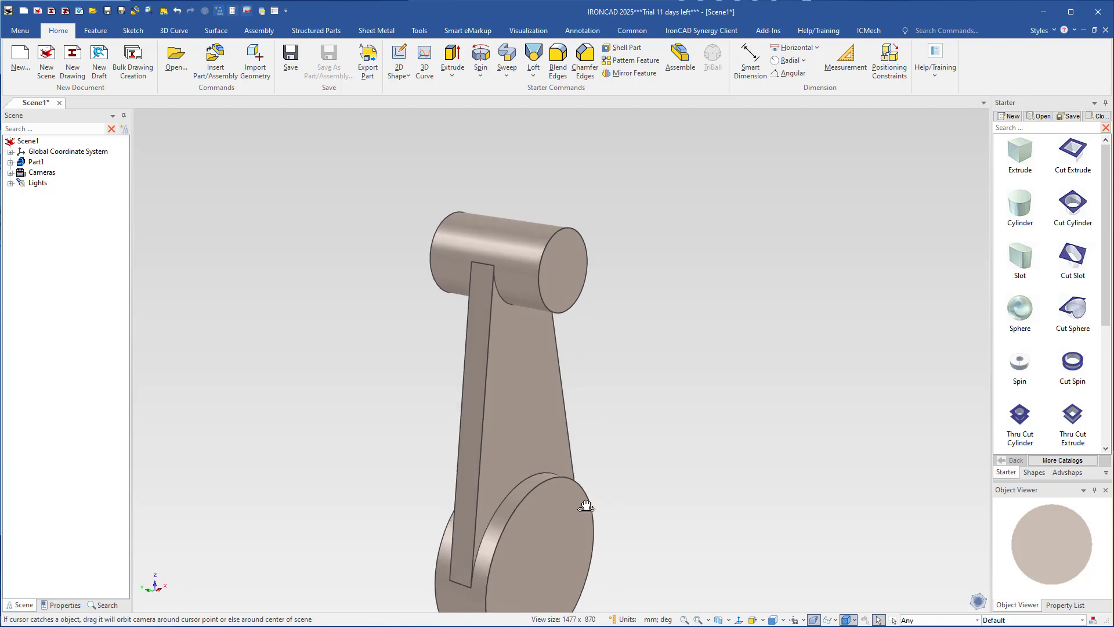
middle_click_drag(586, 506, 547, 436, "shift")
left_click_drag(1113, 106, 542, 104)
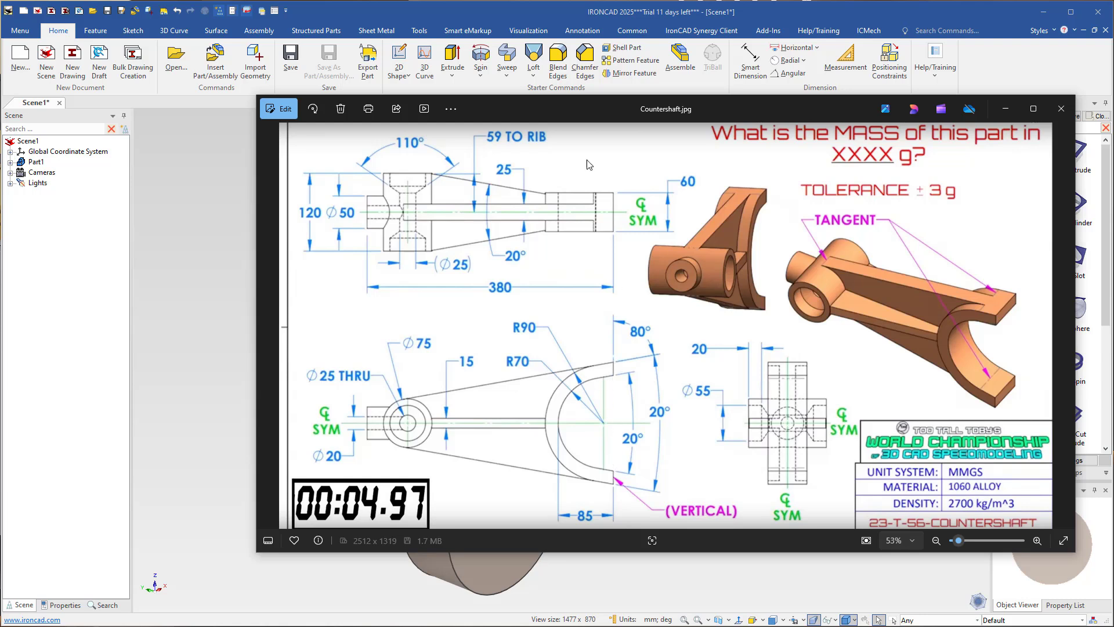
left_click_drag(561, 117, 1113, 174)
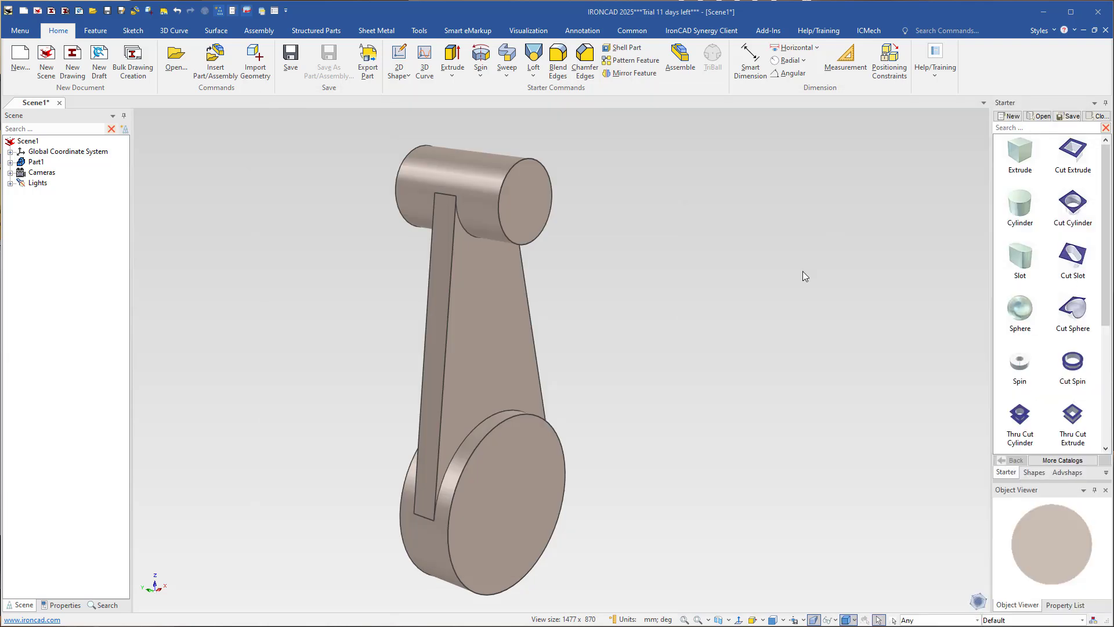
Open the cross-section of the large 180 mm diameter fork cylinder for editing.
middle_click_drag(470, 552, 398, 537)
middle_click_drag(527, 526, 527, 433, "shift")
left_click(522, 416)
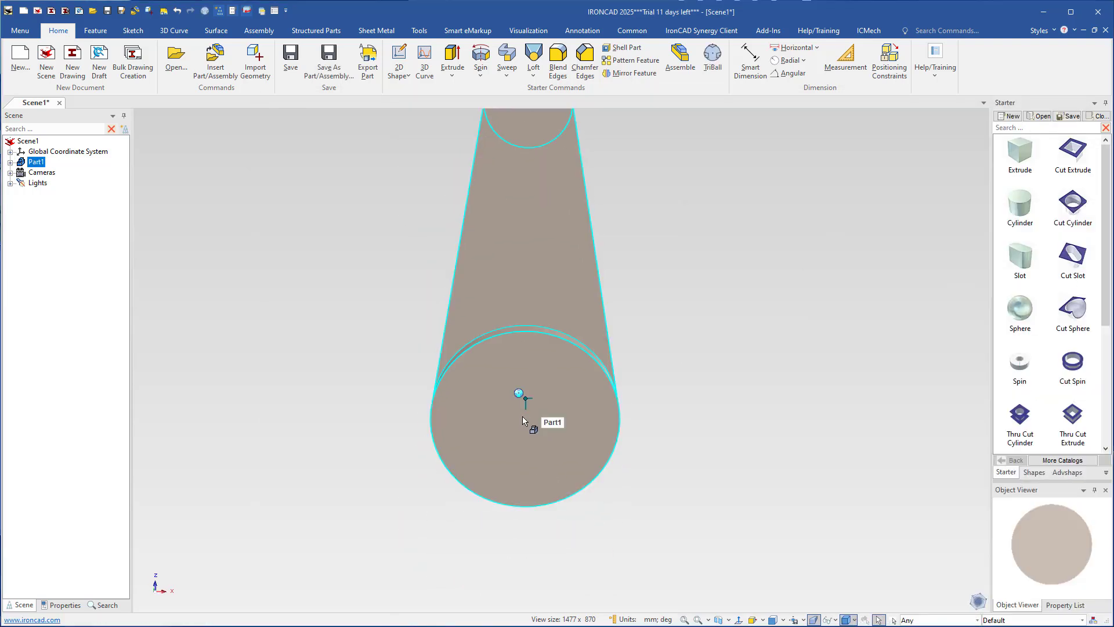
left_click(566, 406)
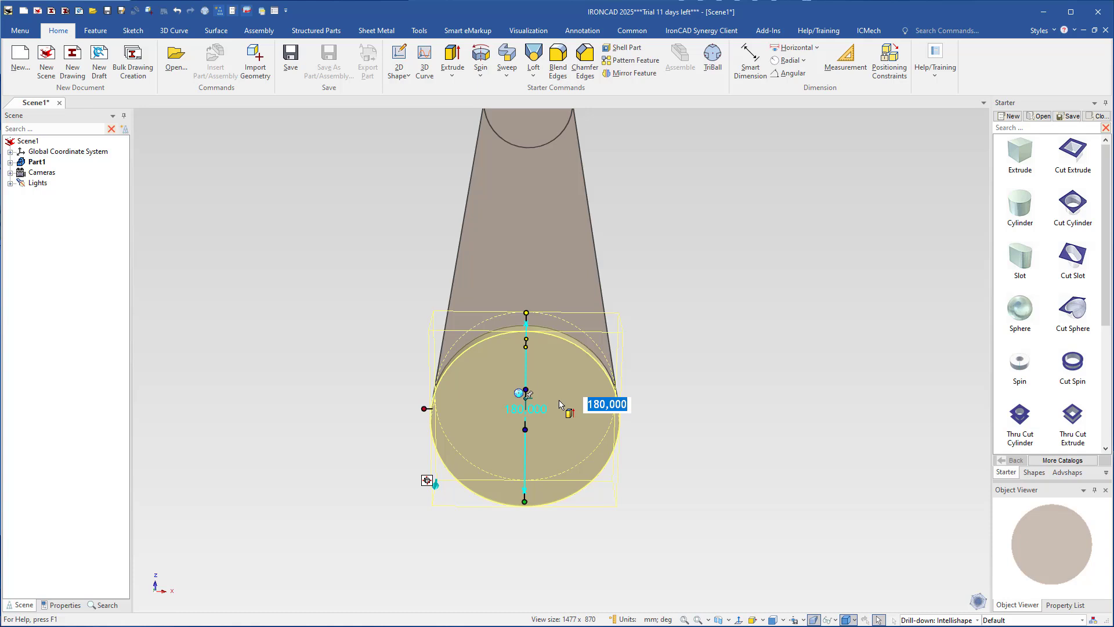
double_click(560, 403)
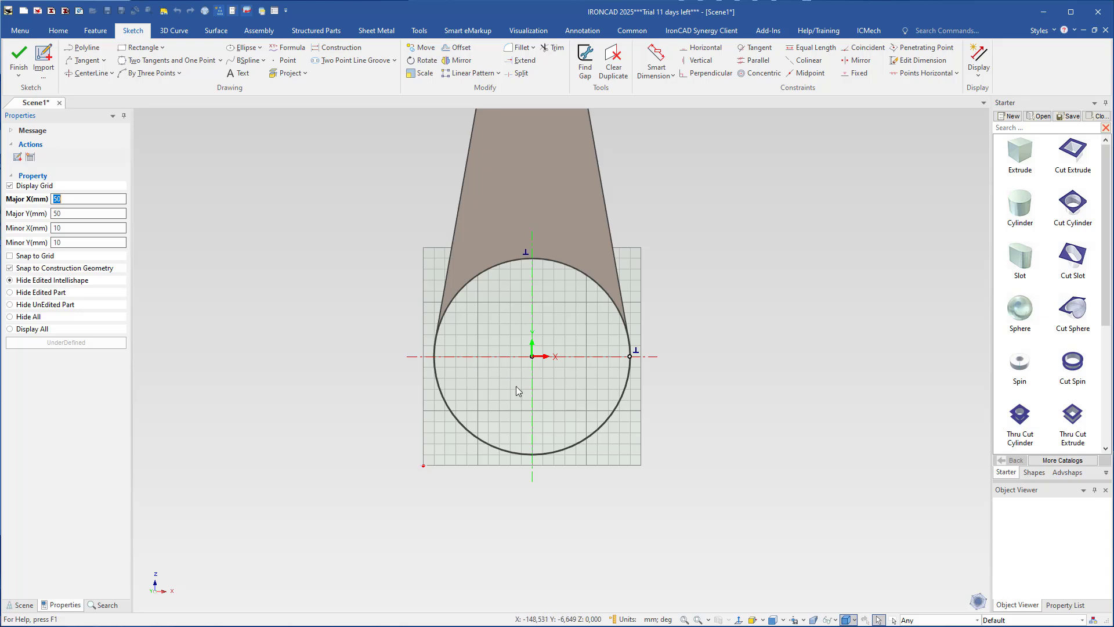
scroll(518, 386, "up", 2)
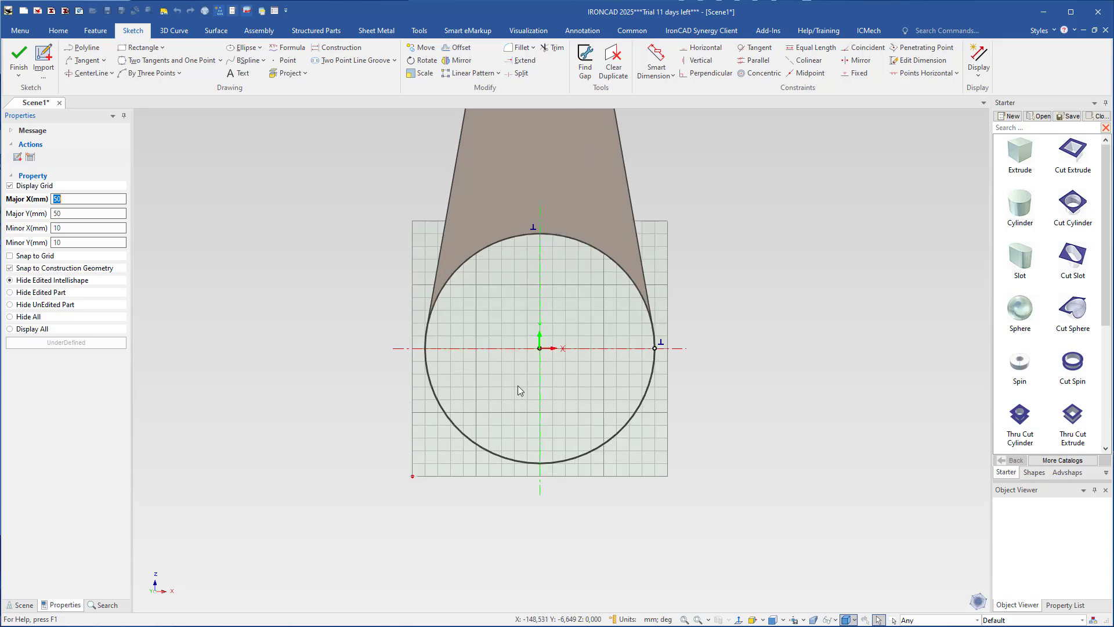
Sketch a circle with a 70 mm radius centred on the origin, inside the fork's outer circle.
right_click(482, 311)
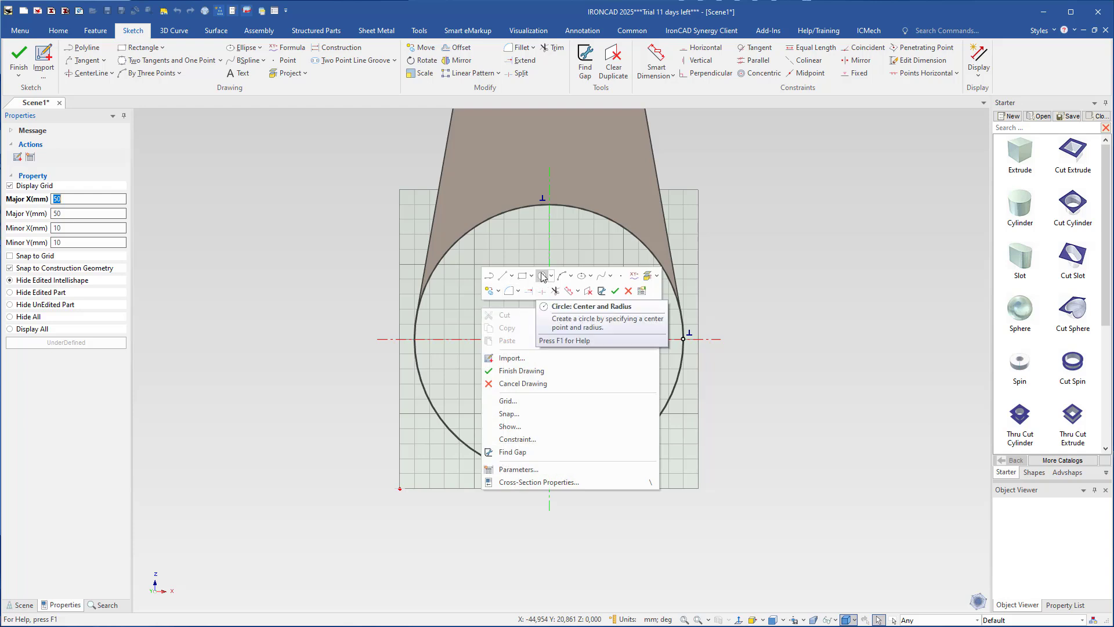
left_click(541, 276)
left_click(549, 339)
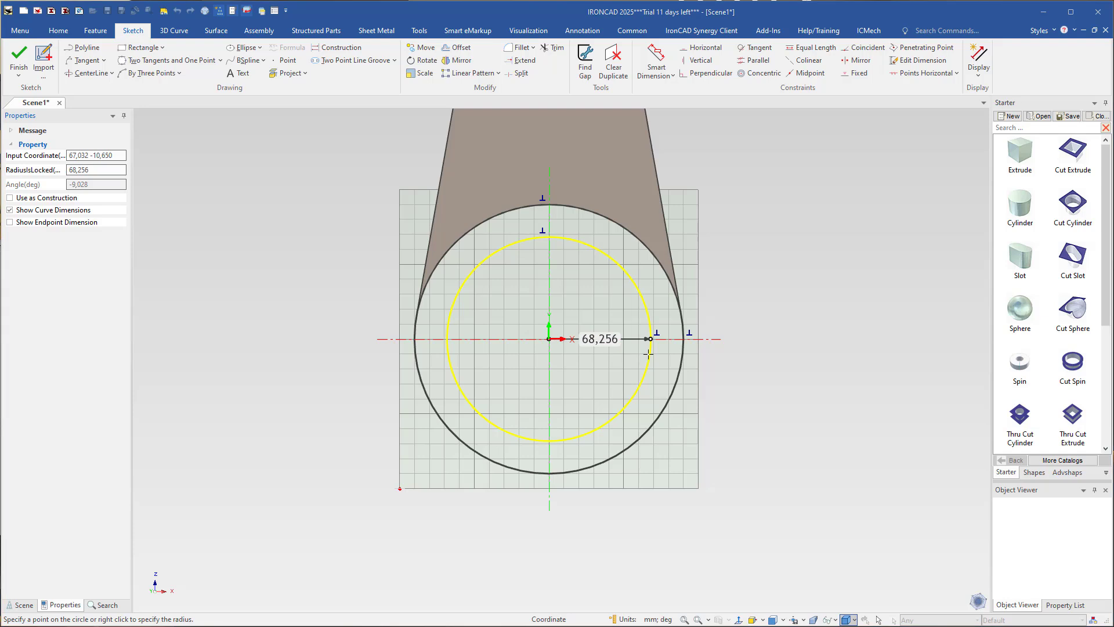
right_click(649, 354)
type("70")
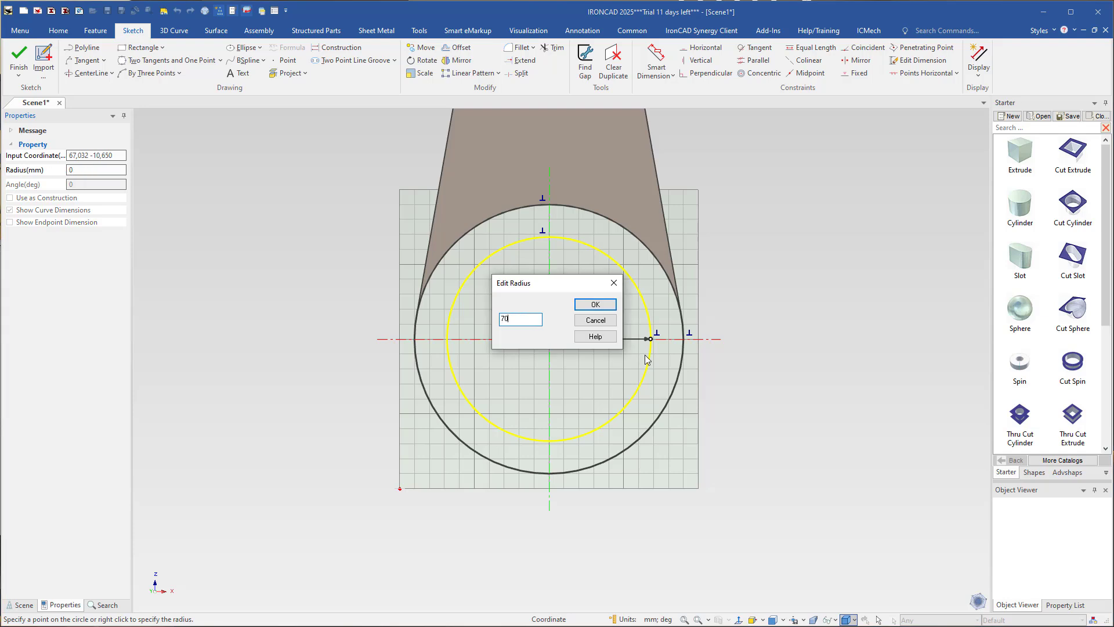
key("Return")
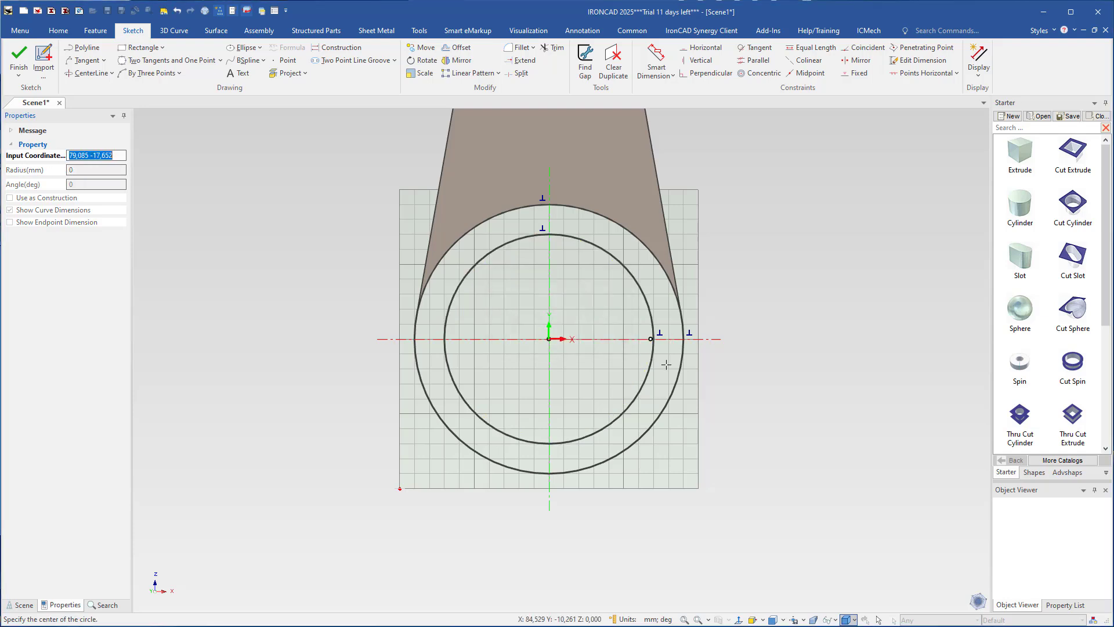
key("Escape")
Sketch a tangent line 86.478 mm long downward from the outer circle's +X side, sloped in line with the arm's edge.
left_click(549, 234)
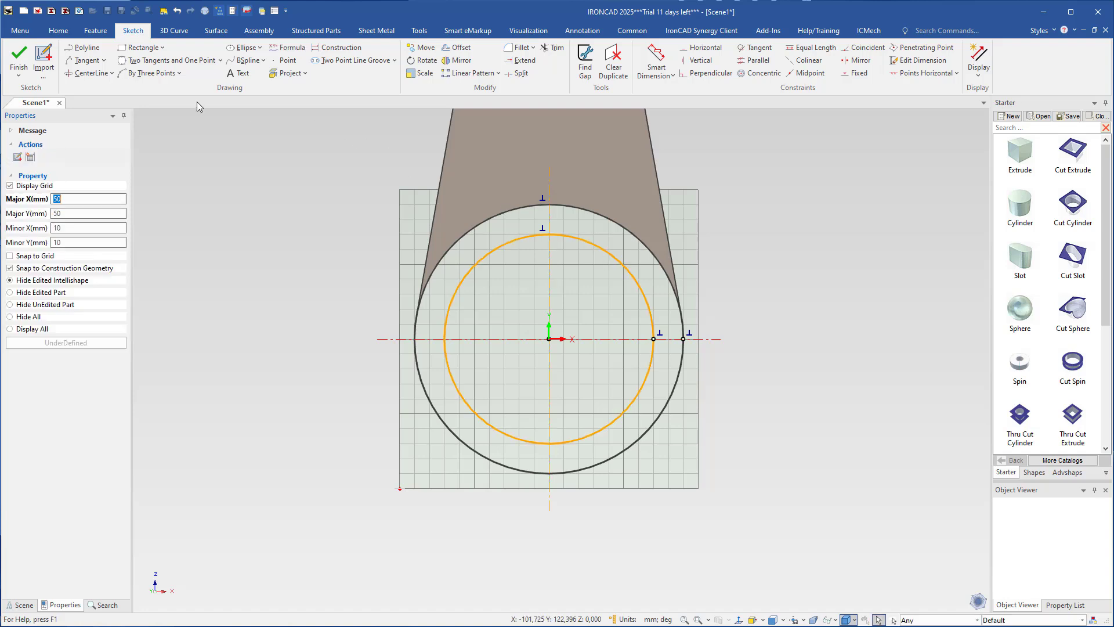
left_click(85, 61)
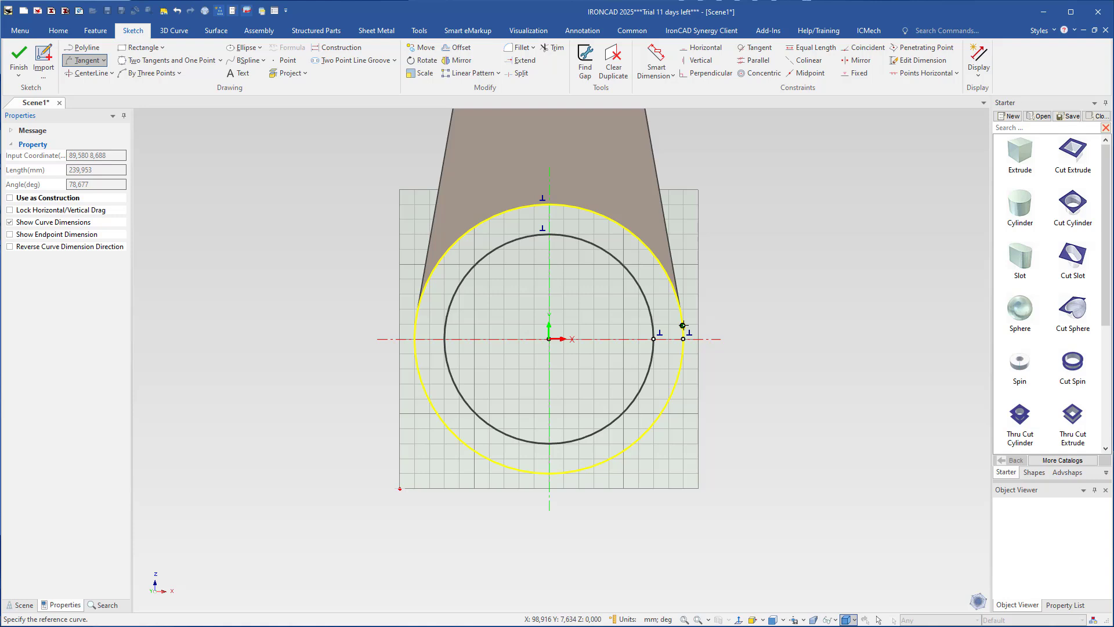
left_click(682, 325)
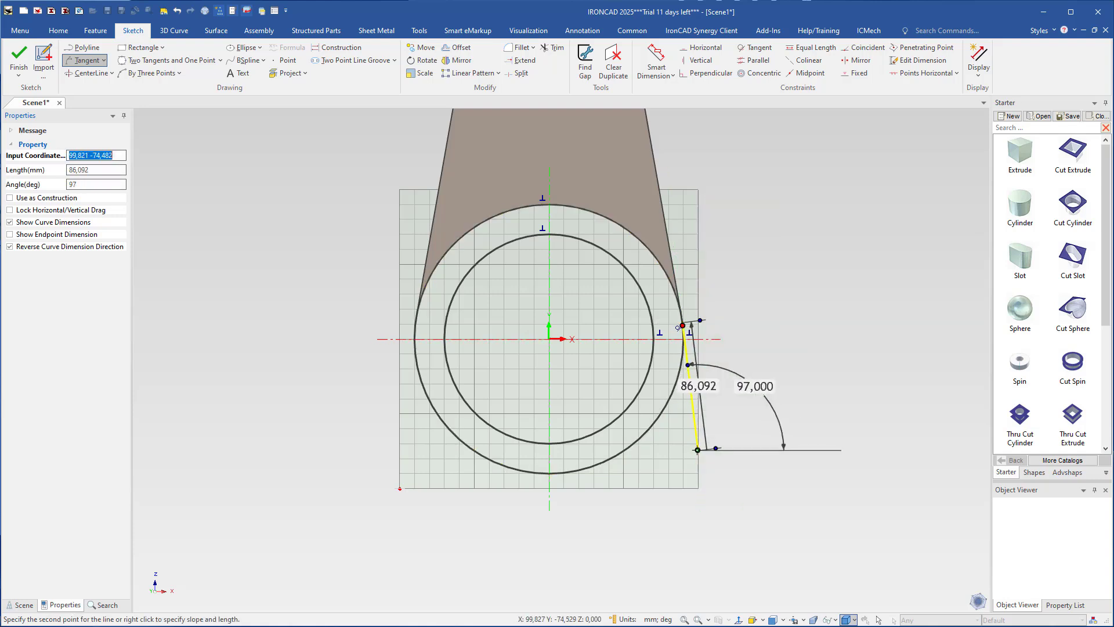
right_click(698, 450)
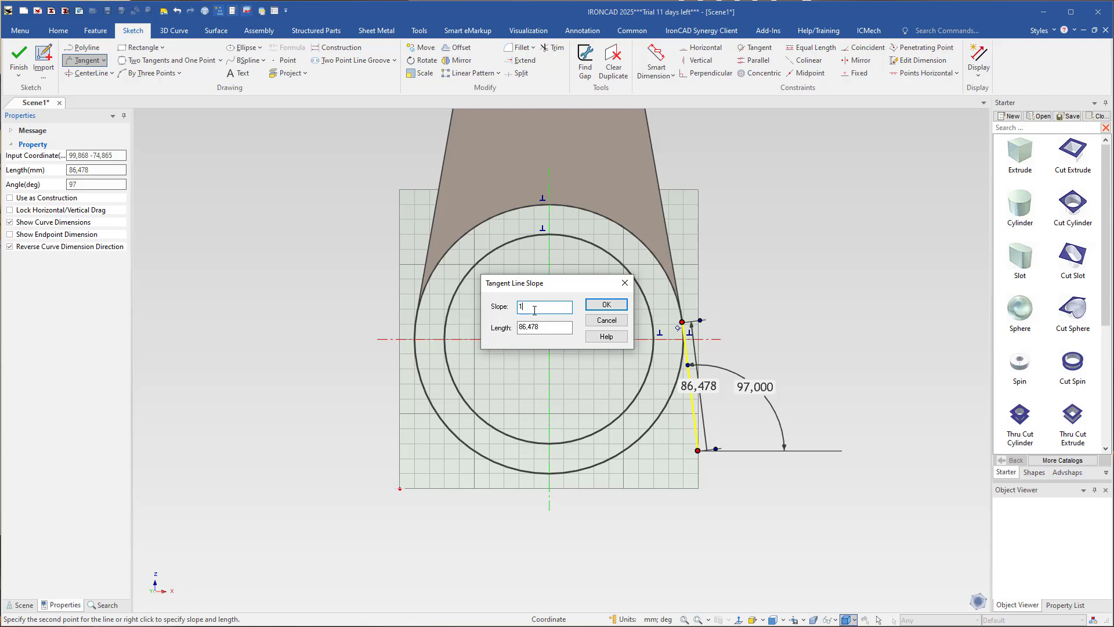
key("Return")
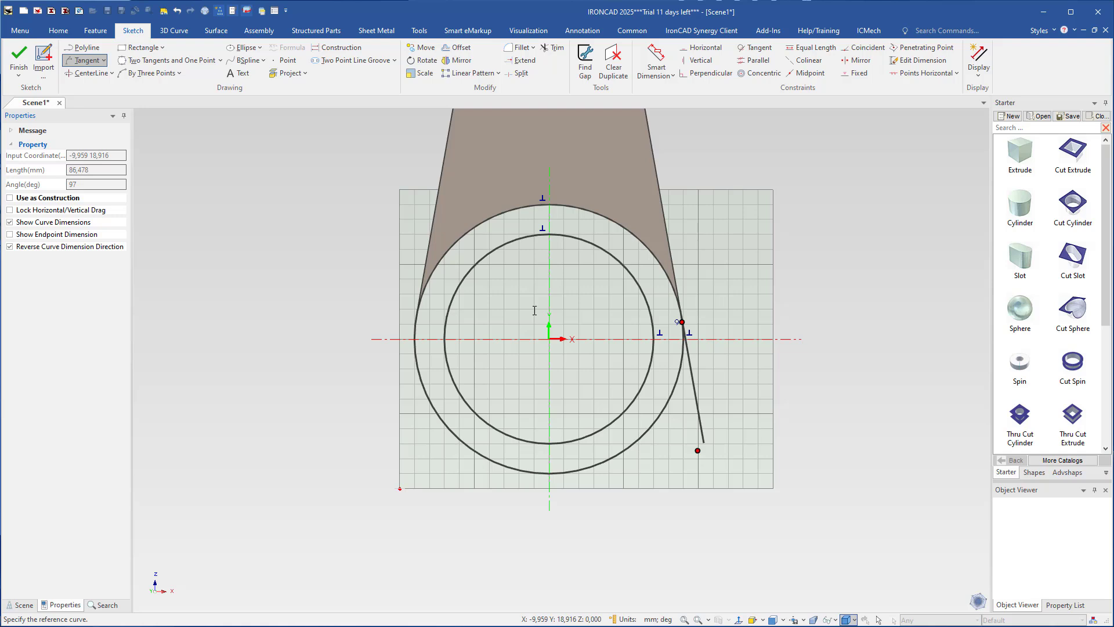
Sketch a tangent line 96.325 mm long downward from the outer circle's -X side, sloped in line with the arm's edge.
left_click(414, 333)
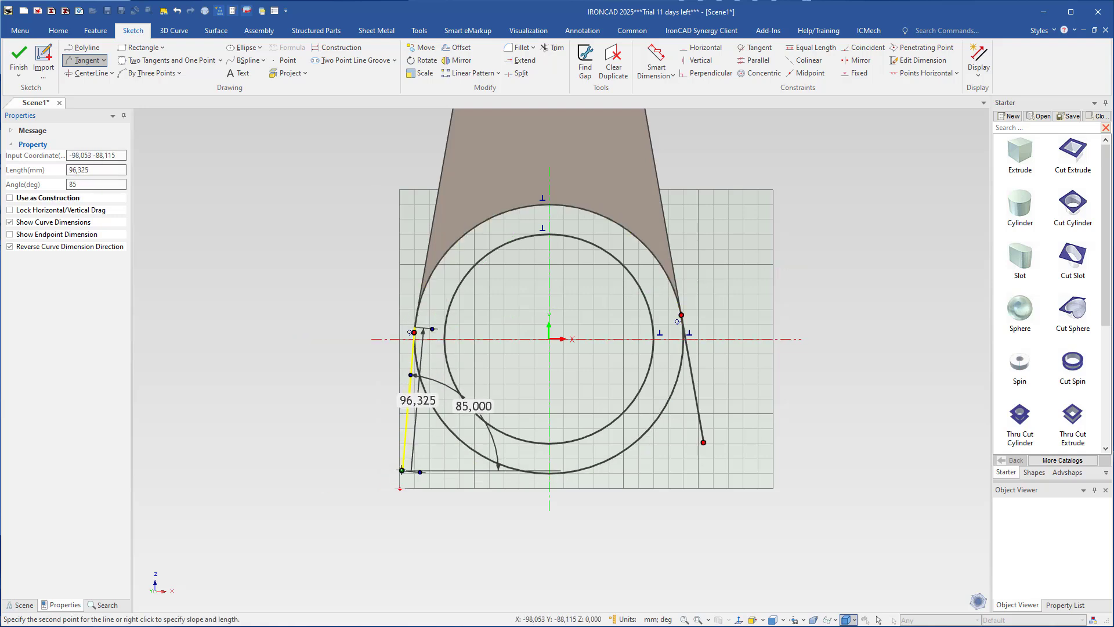
right_click(402, 470)
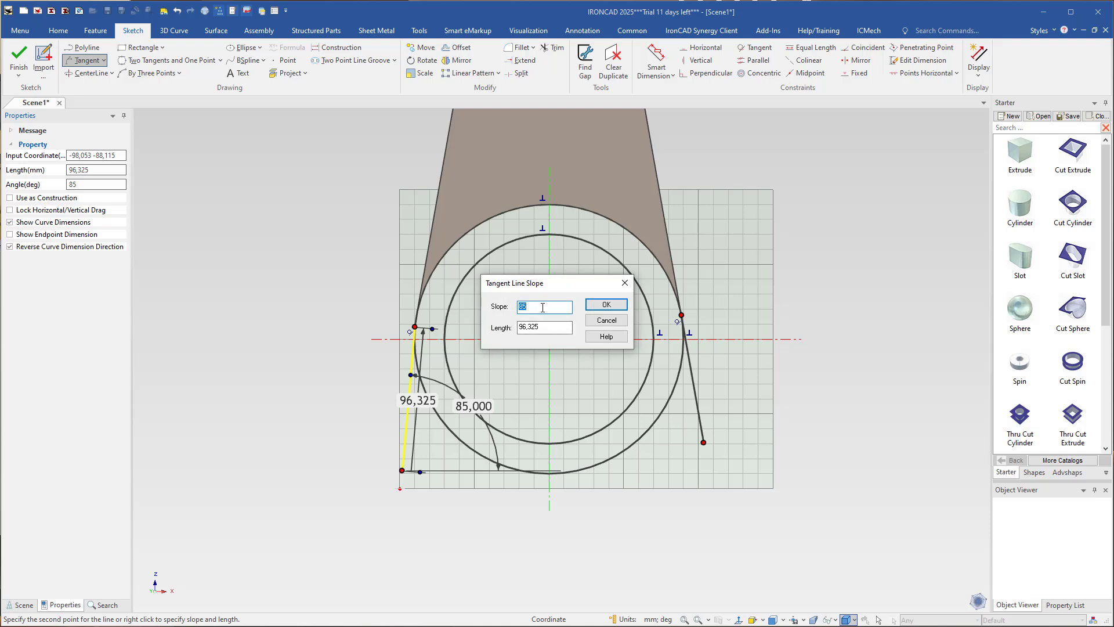
key("Return")
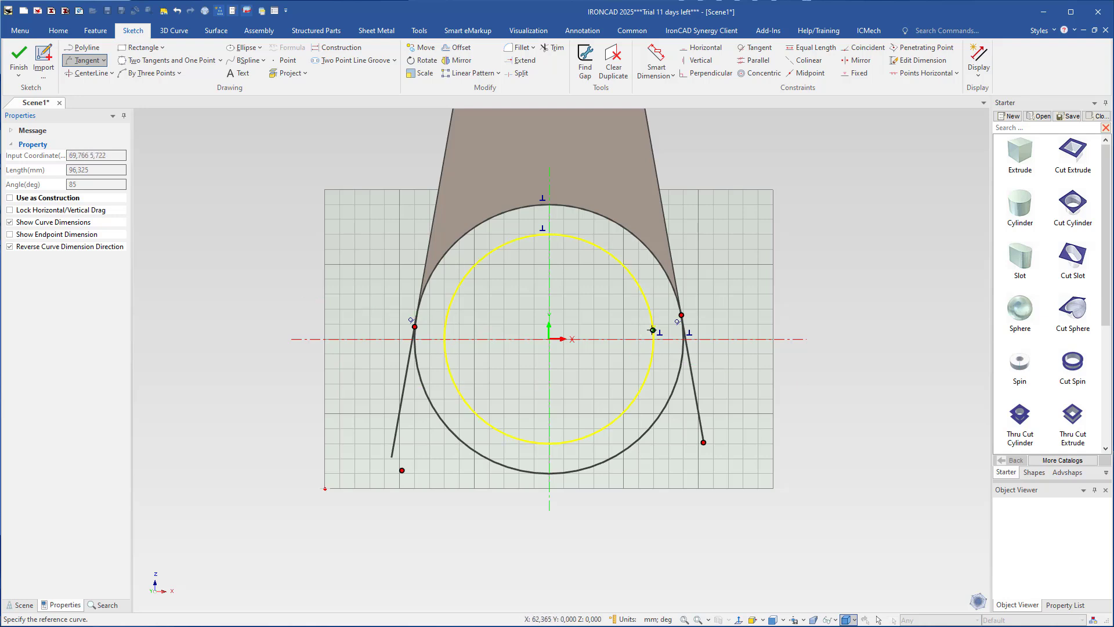
Sketch a tangent line 86.205 mm long downward from the inner circle's +X side, with a slope of 100 degrees.
left_click(652, 331)
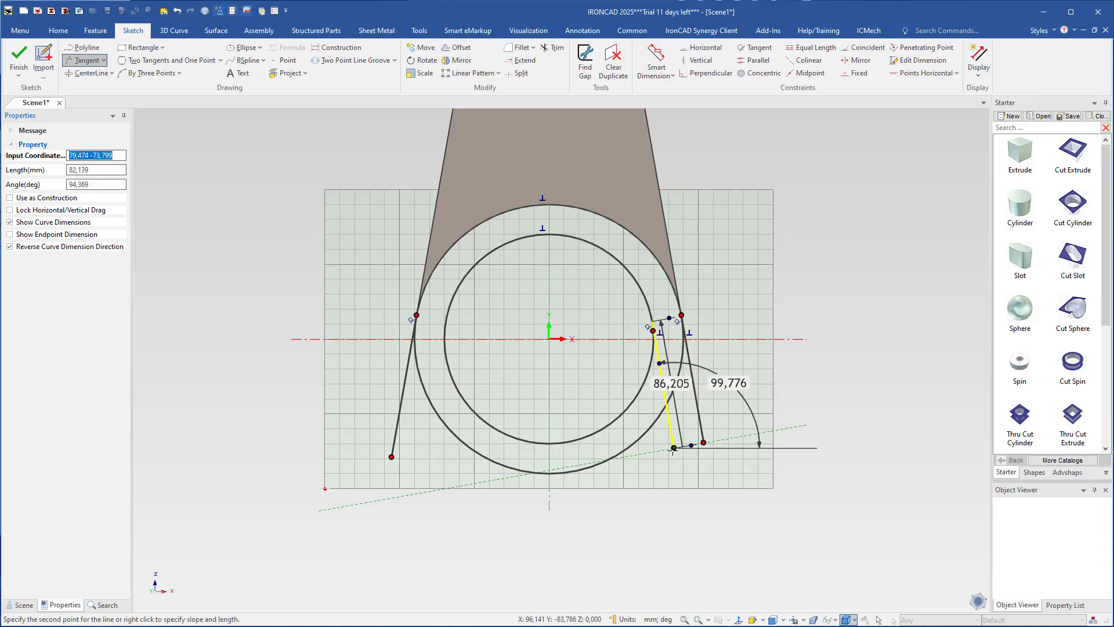
right_click(673, 450)
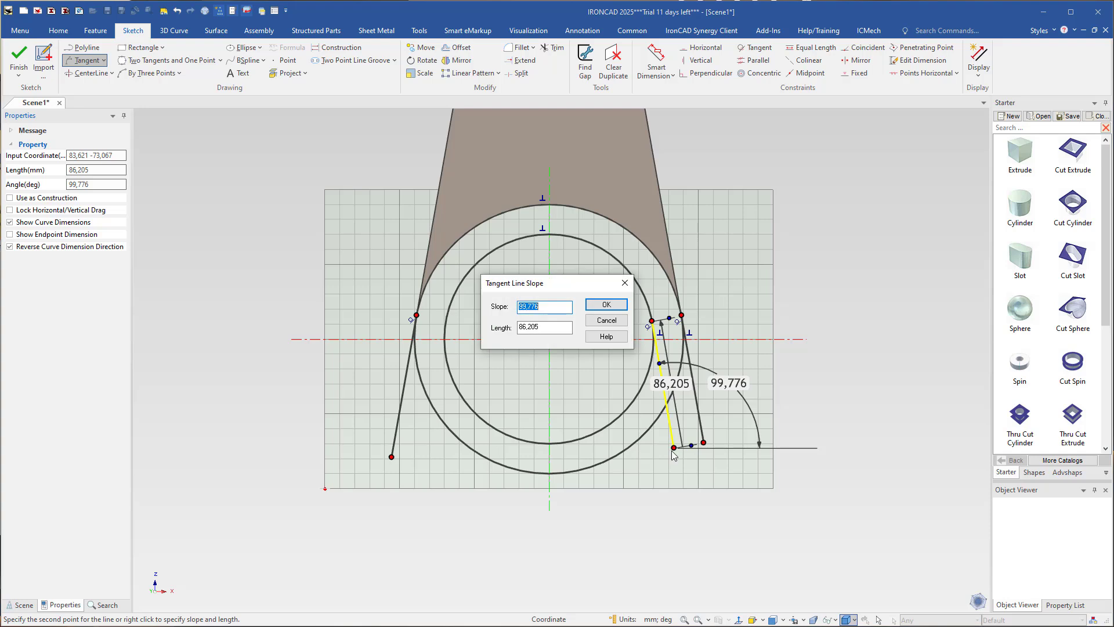
type("100")
key("Return")
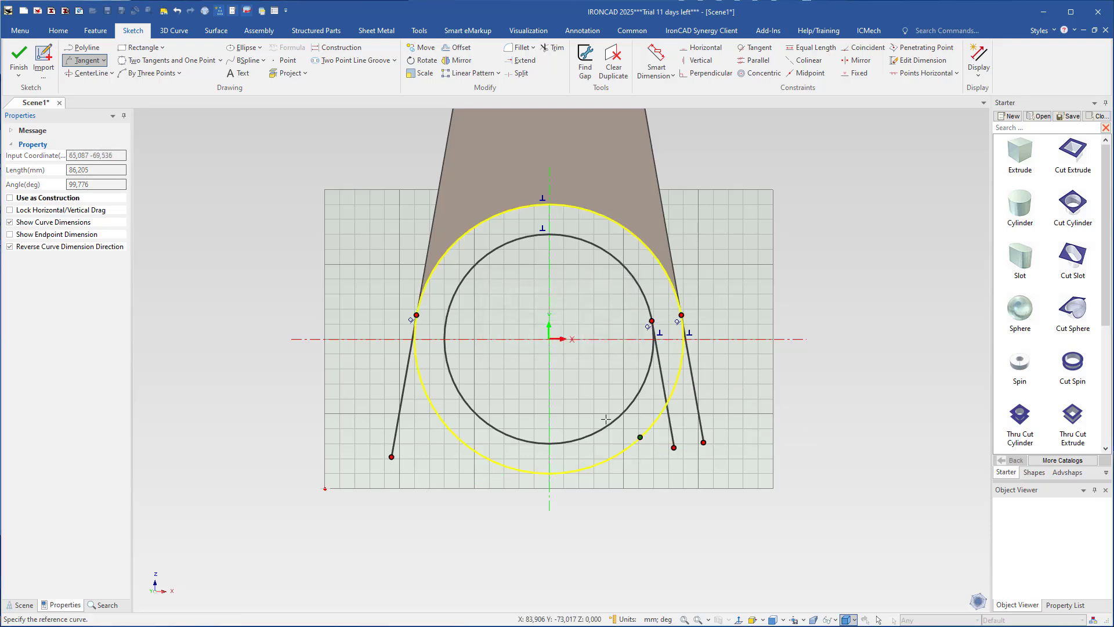
Sketch a tangent line 96.047 mm long downward from the inner circle's -X side, with a slope of 80 degrees.
left_click(444, 338)
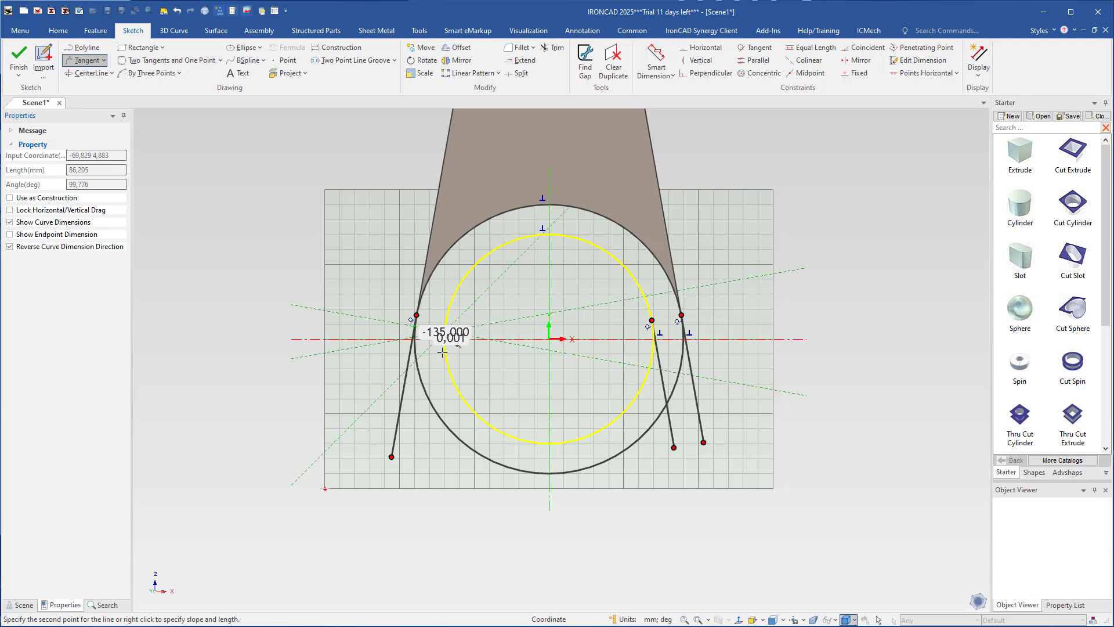
right_click(513, 395)
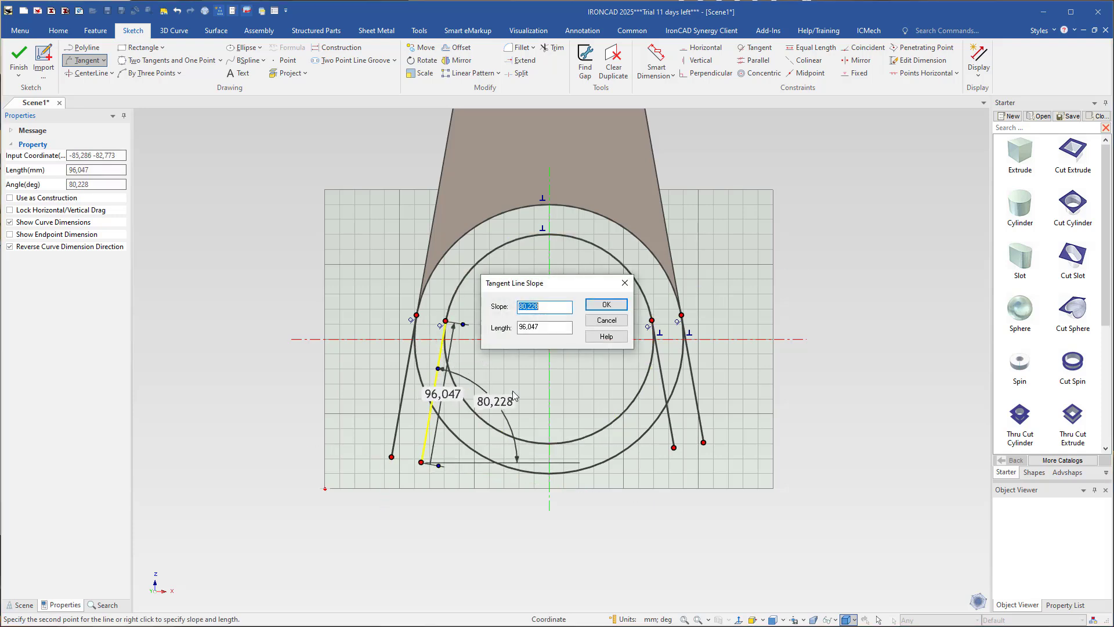
type("80")
key("Return")
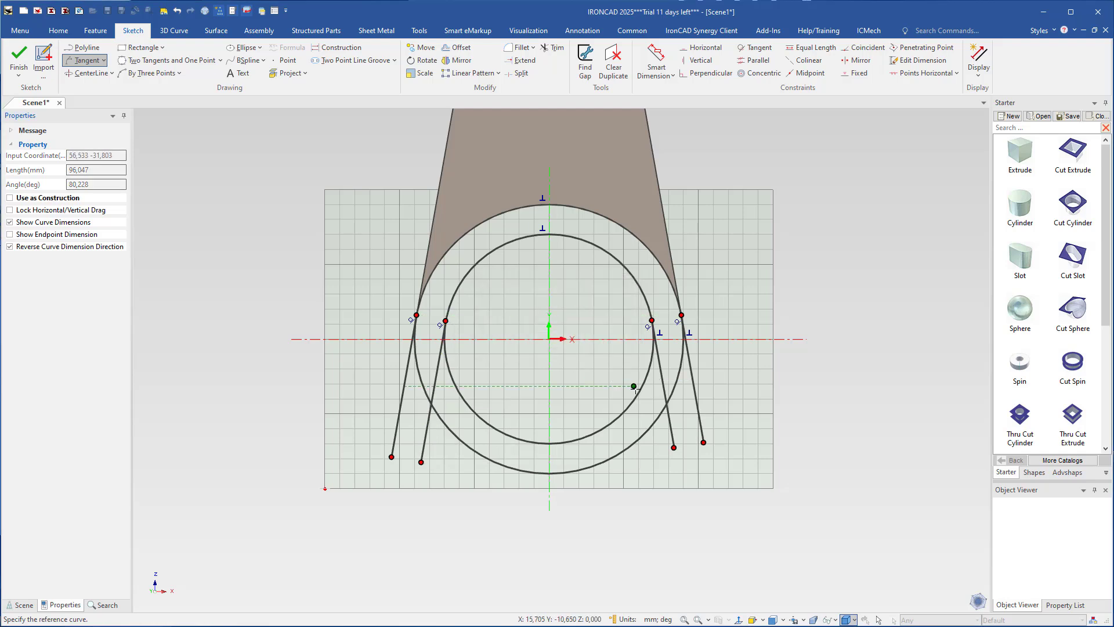
key("Escape")
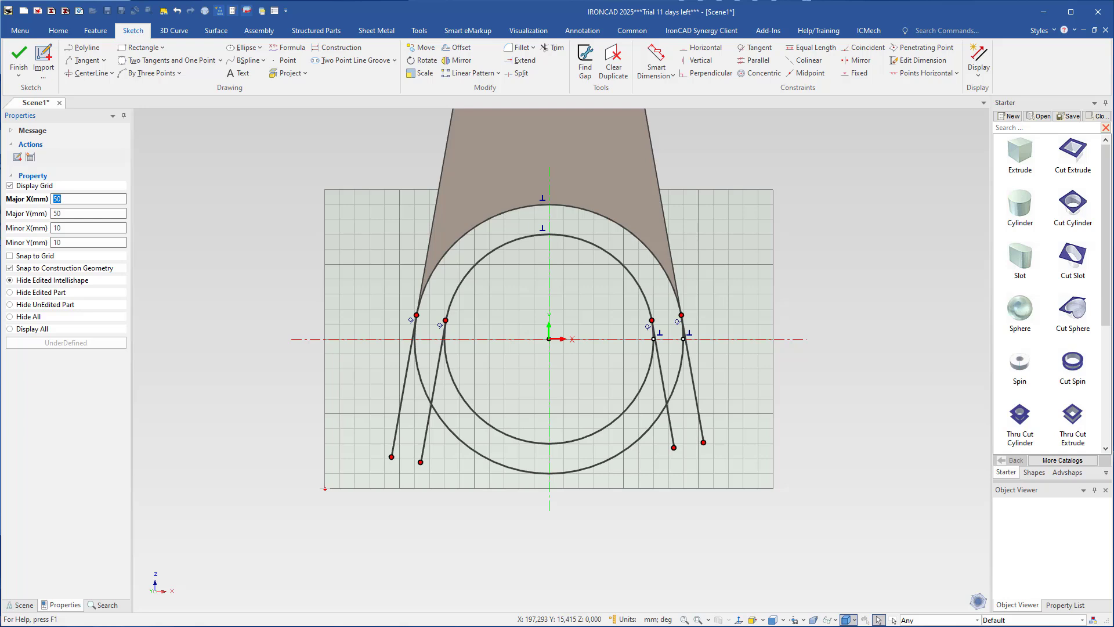
Check the fork depth in the drawing, and sketch a polyline from the inner circle's top, about 137 mm toward +X and 85 mm straight down.
key("alt+Tab")
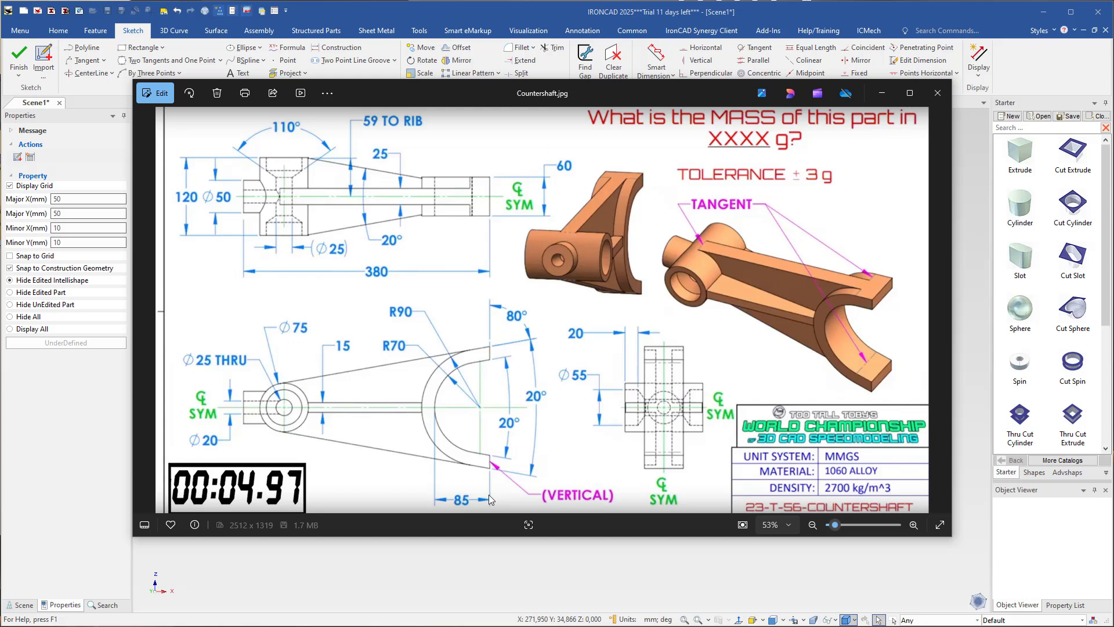
left_click_drag(485, 93, 1113, 116)
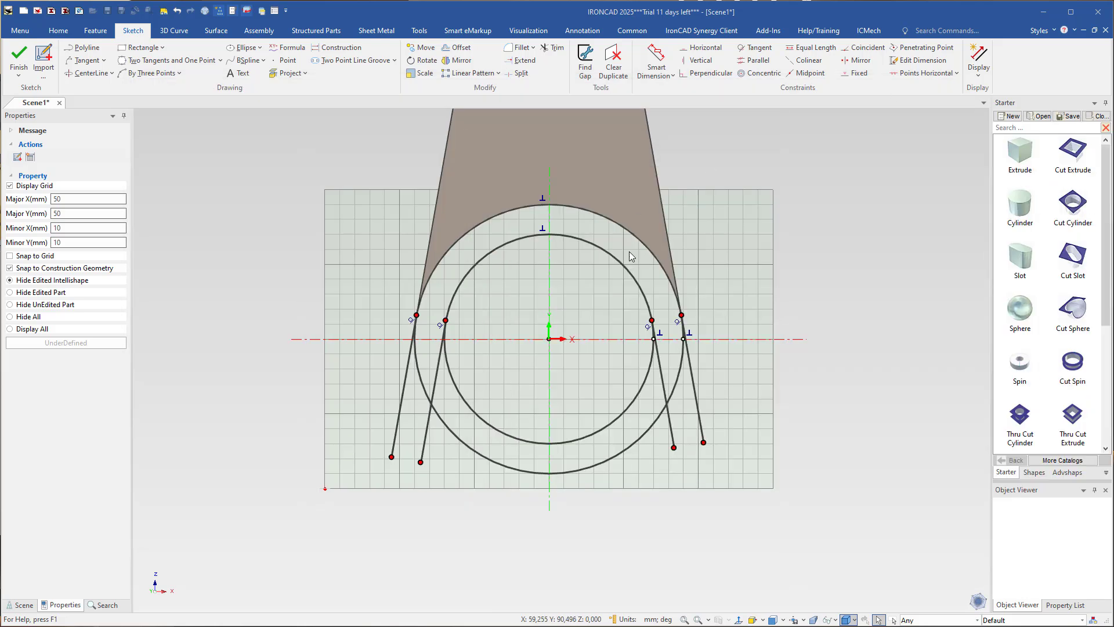
right_click(382, 196)
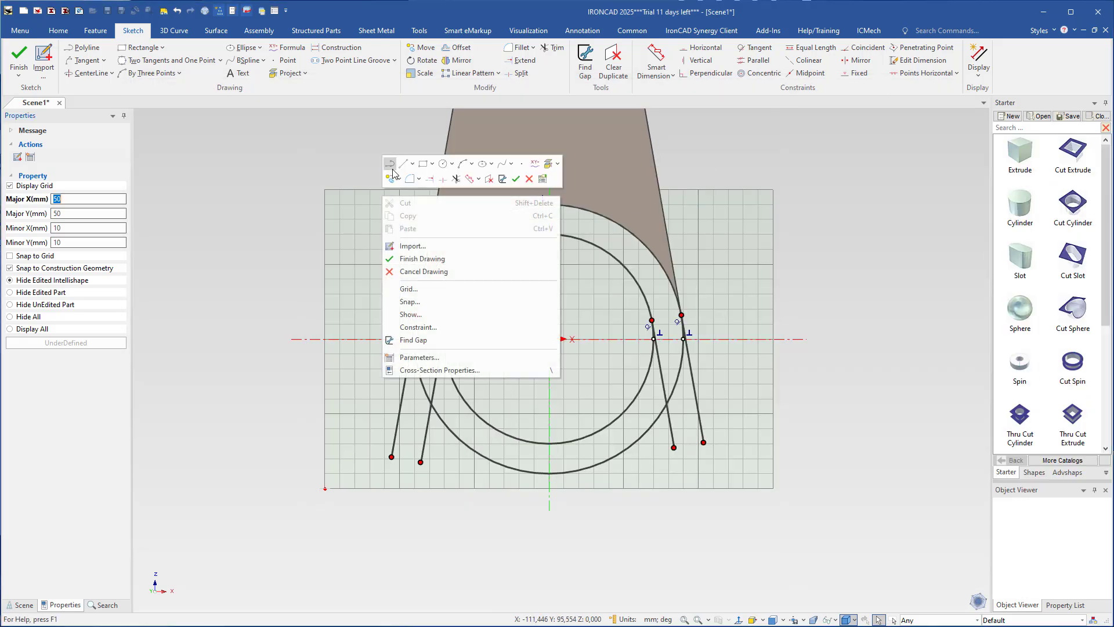
left_click(416, 205)
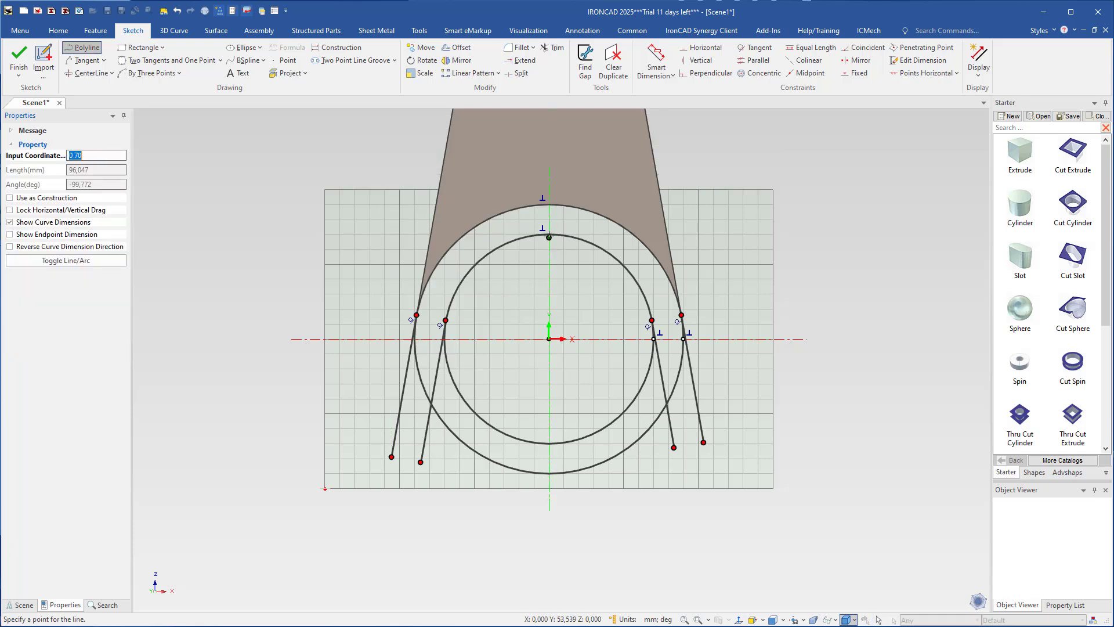
left_click(549, 235)
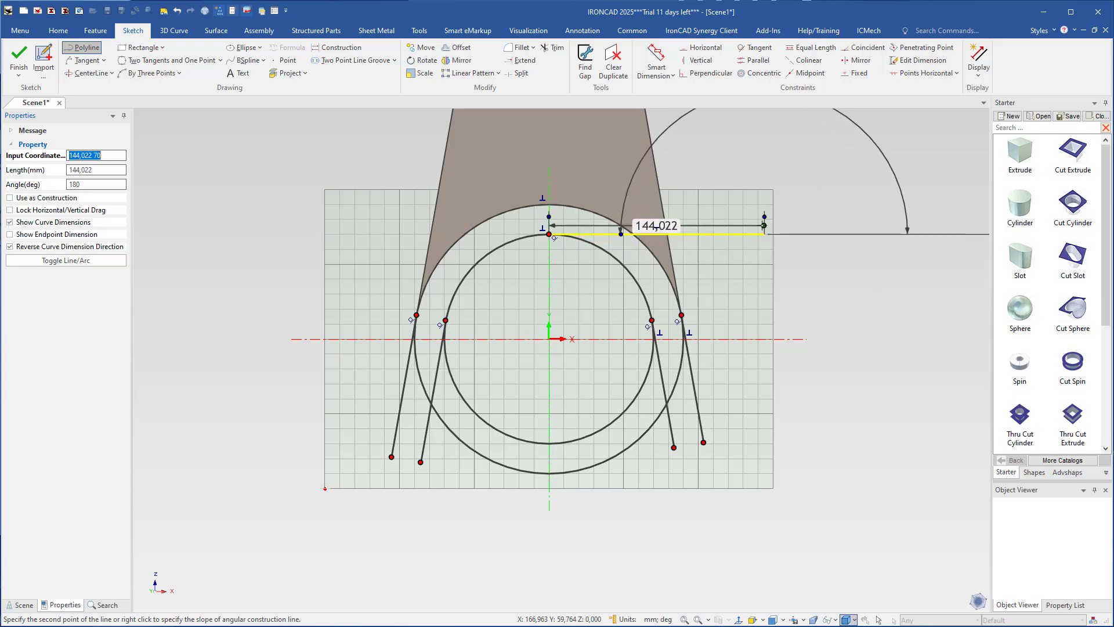
left_click(753, 232)
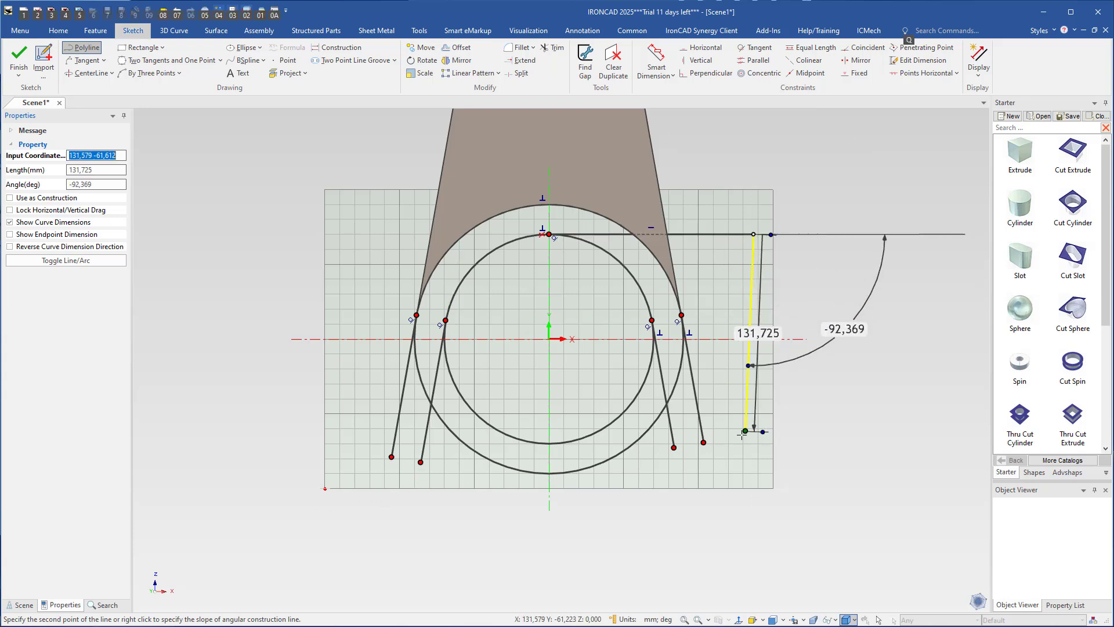
key("alt")
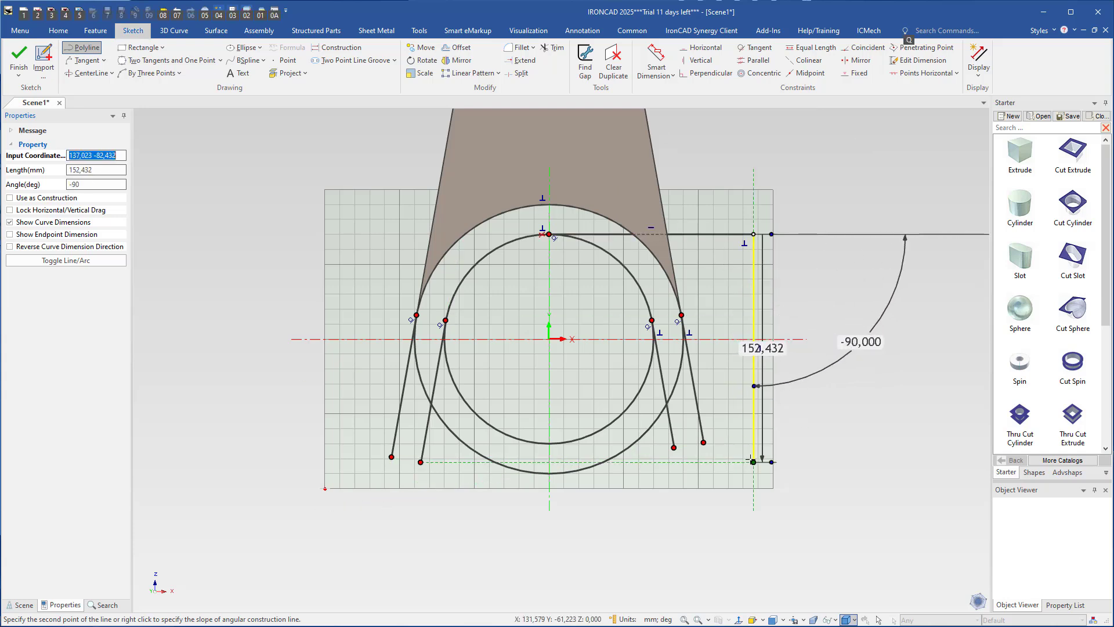
right_click(754, 462)
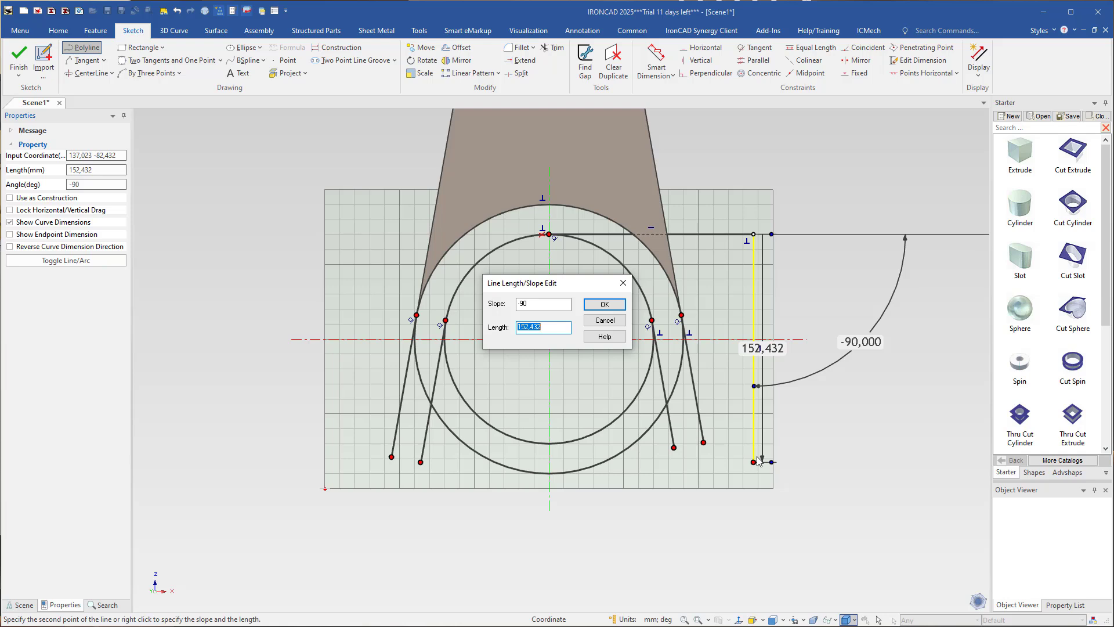
type("85")
key("Return")
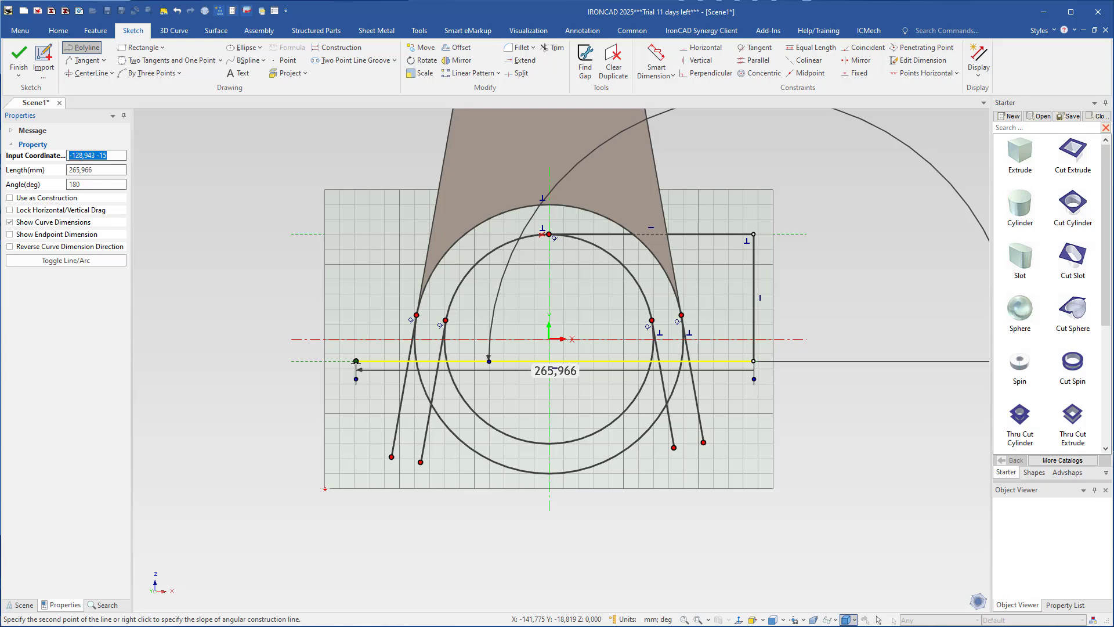
Continue the polyline with a horizontal line about 263 mm long toward -X, crossing both circles and all four tangent lines.
left_click(361, 361)
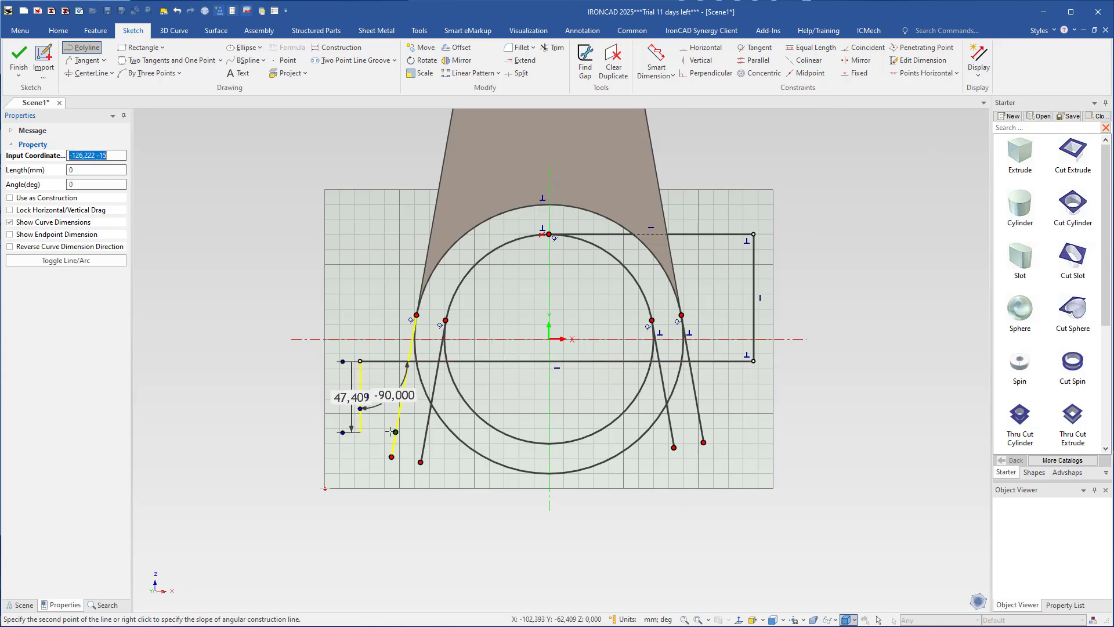
key("alt")
key("Escape")
Delete the upper horizontal and the 85 mm vertical helper lines, keeping only the lower horizontal line.
left_click(754, 338)
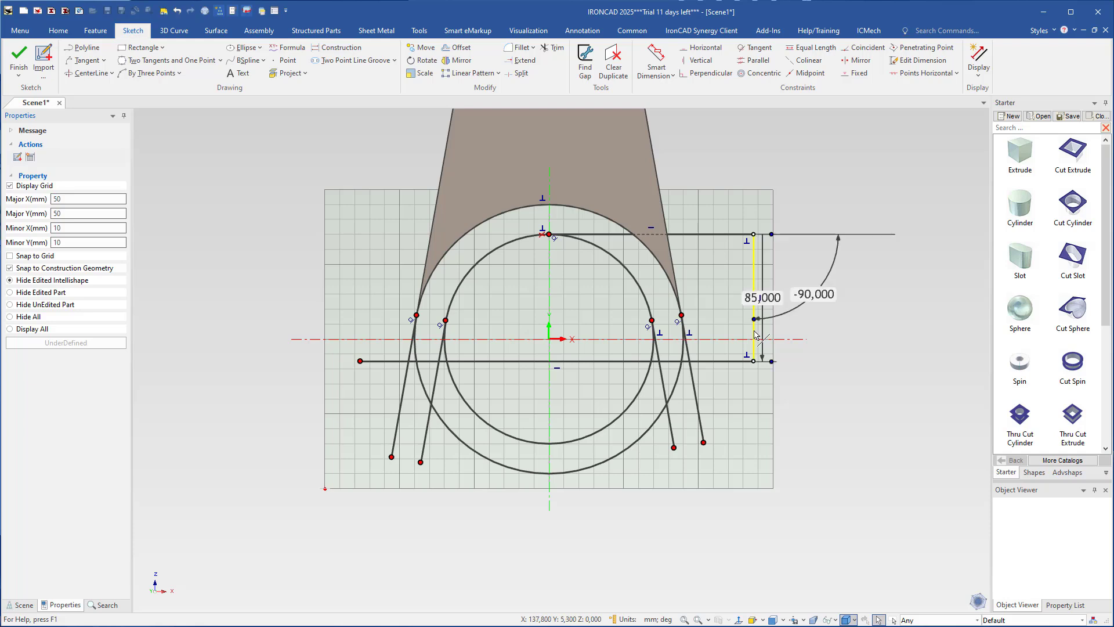
left_click(747, 355)
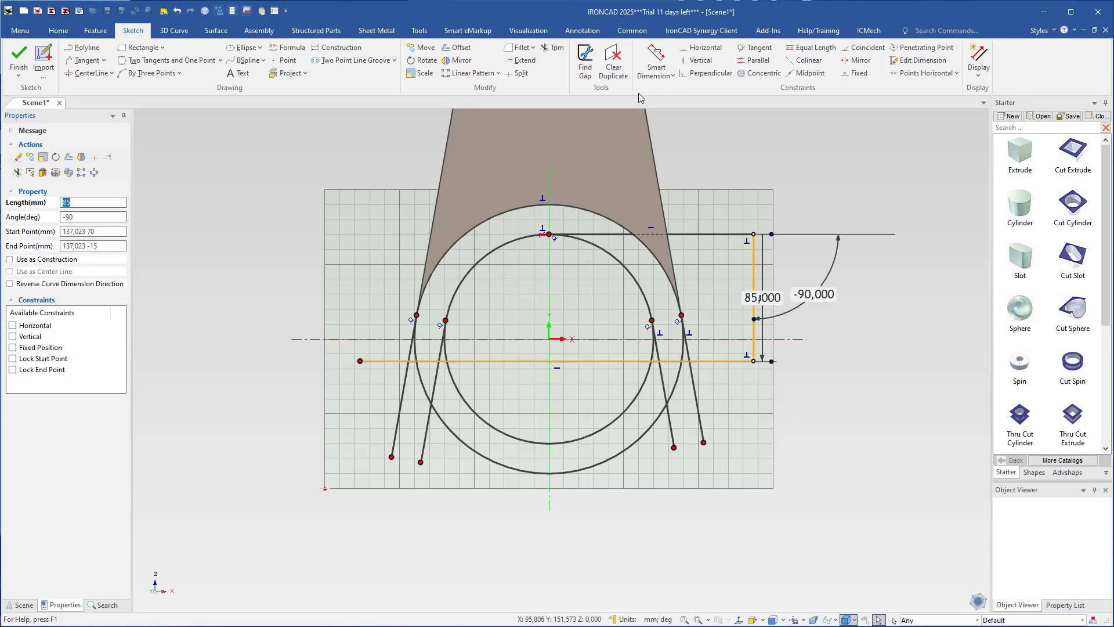
left_click_drag(811, 204, 714, 272)
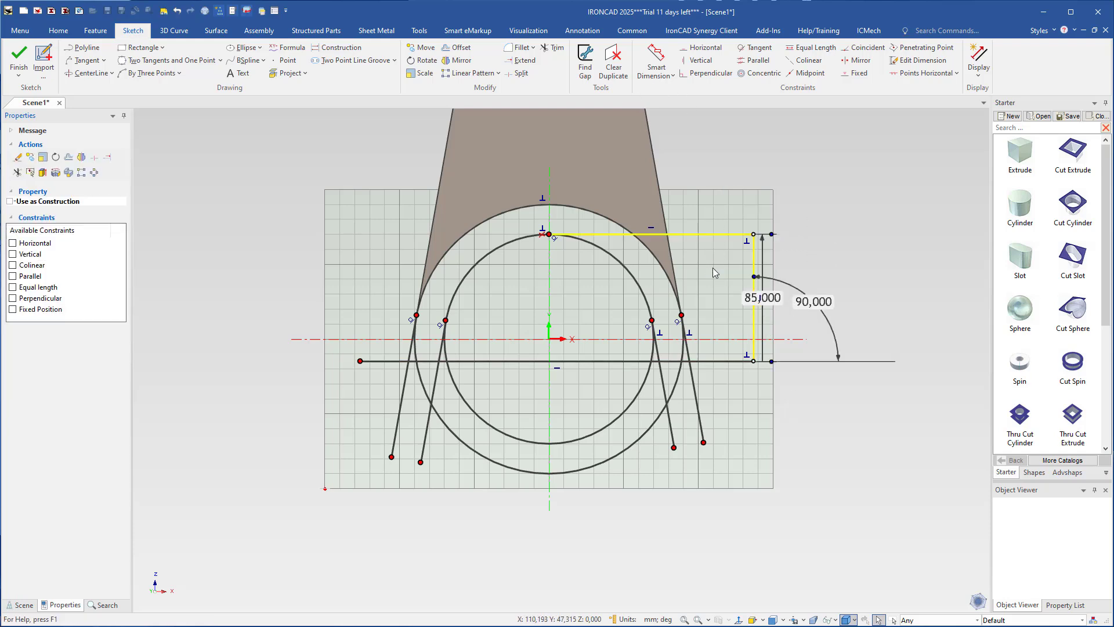
key("Delete")
Trim the circle arcs and tangent lines below the horizontal line, and its ends beyond the outer tangent lines.
scroll(696, 278, "up", 2)
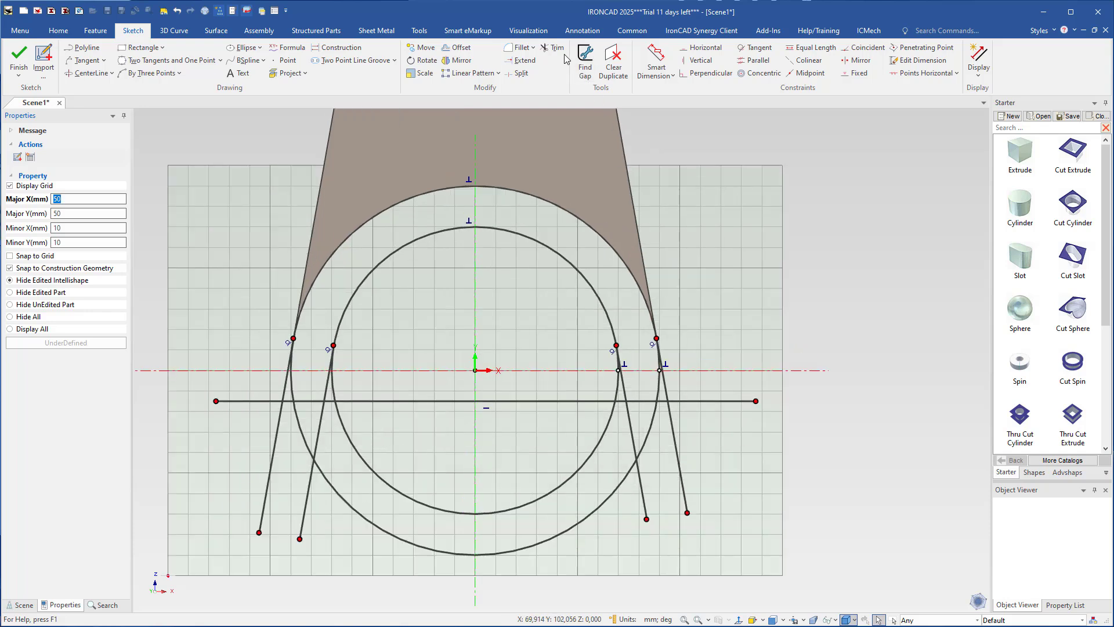
left_click(554, 48)
mouse_move(717, 390)
left_mouse_down()
mouse_move(624, 479)
mouse_move(569, 470)
mouse_move(626, 475)
mouse_move(639, 447)
left_mouse_up()
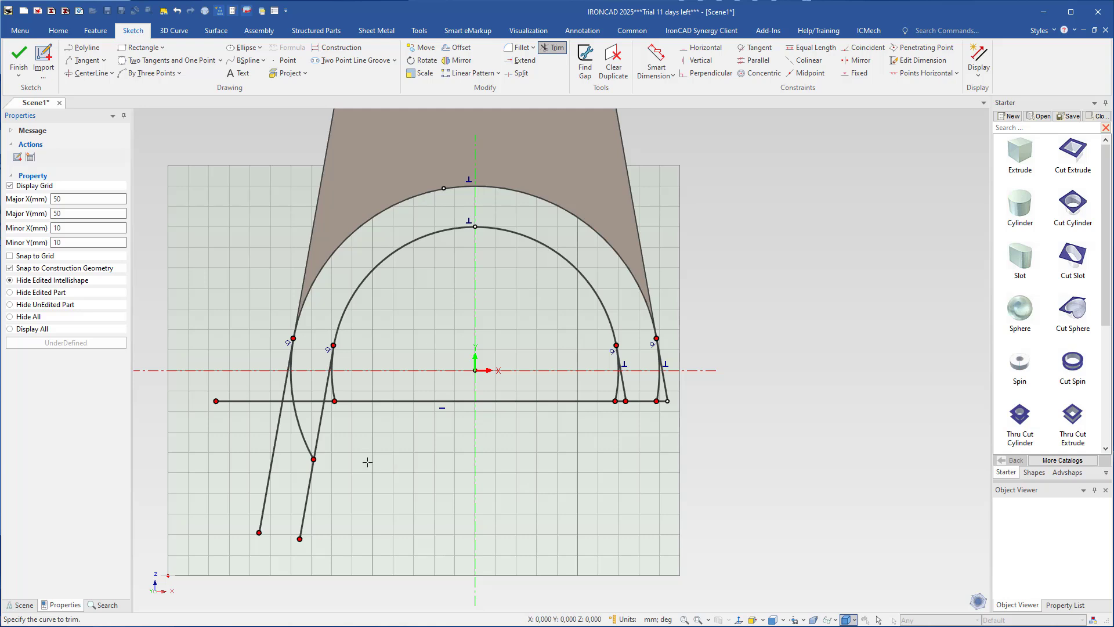
mouse_move(368, 462)
left_mouse_down()
mouse_move(254, 438)
mouse_move(308, 498)
mouse_move(241, 378)
left_mouse_up()
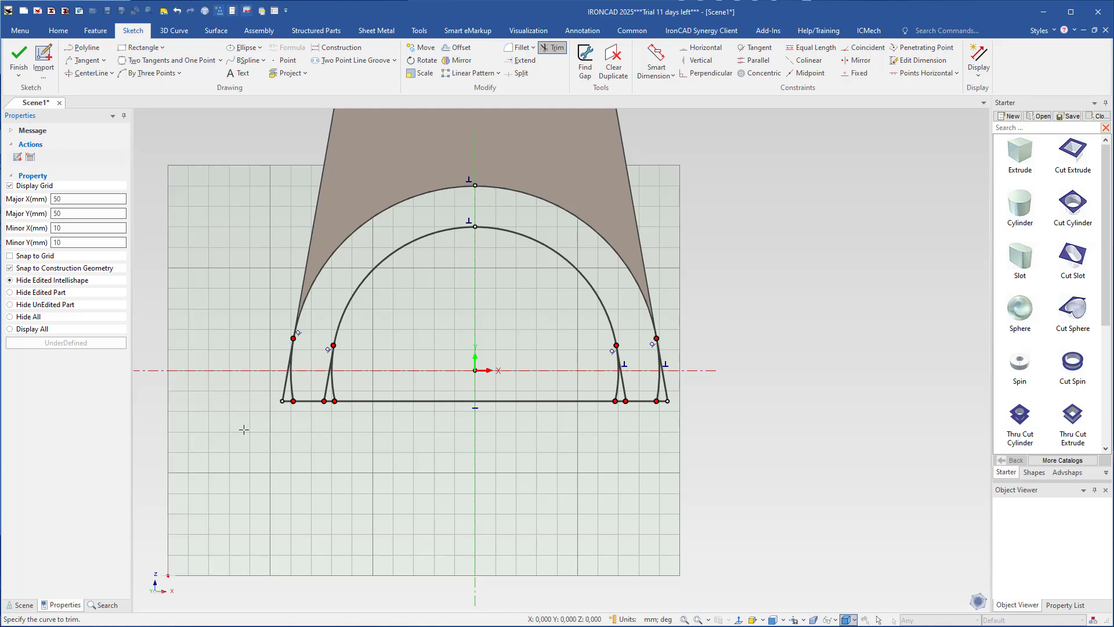
Trim the leftover arcs beside the tangent lines and the horizontal line between the fork legs, and finish the cross-section.
scroll(635, 392, "up", 3)
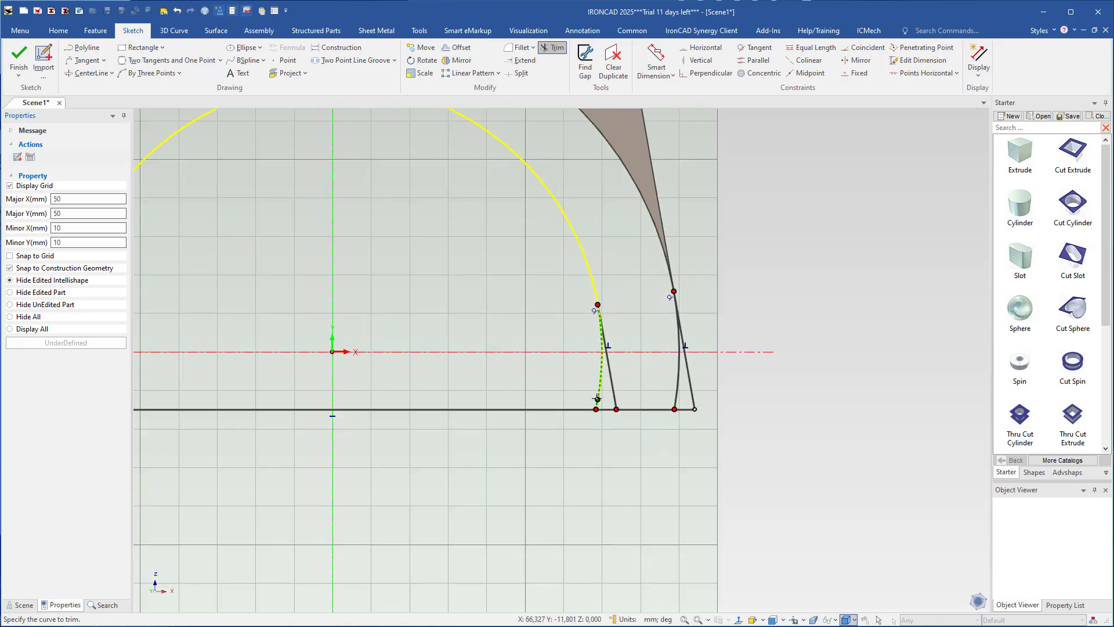
left_click(598, 399)
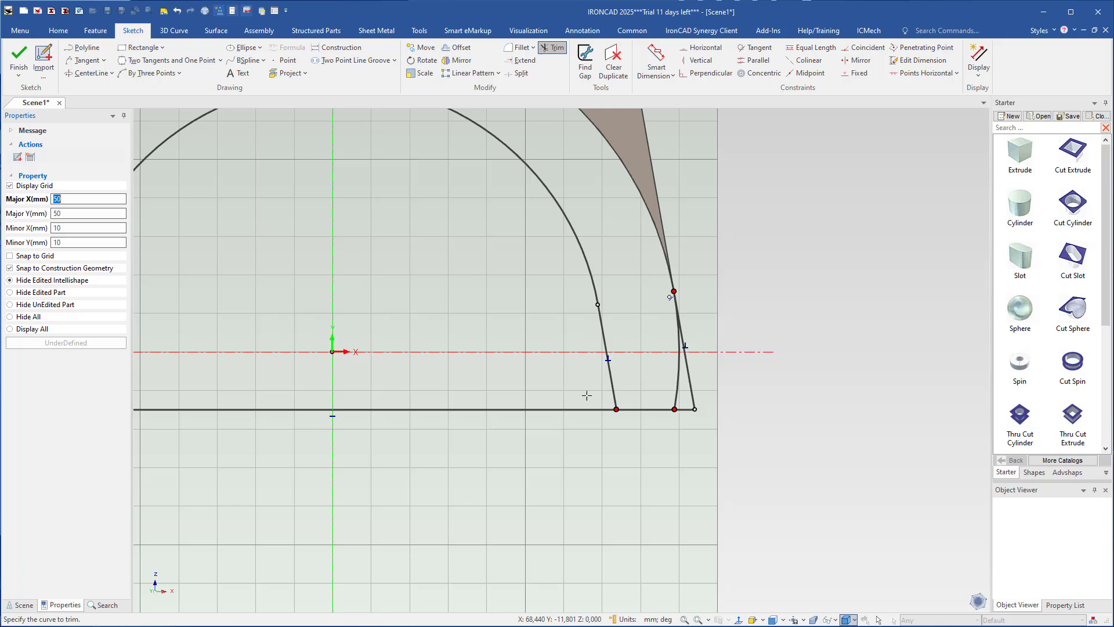
left_click(673, 393)
scroll(418, 337, "down", 3)
scroll(435, 395, "up", 3)
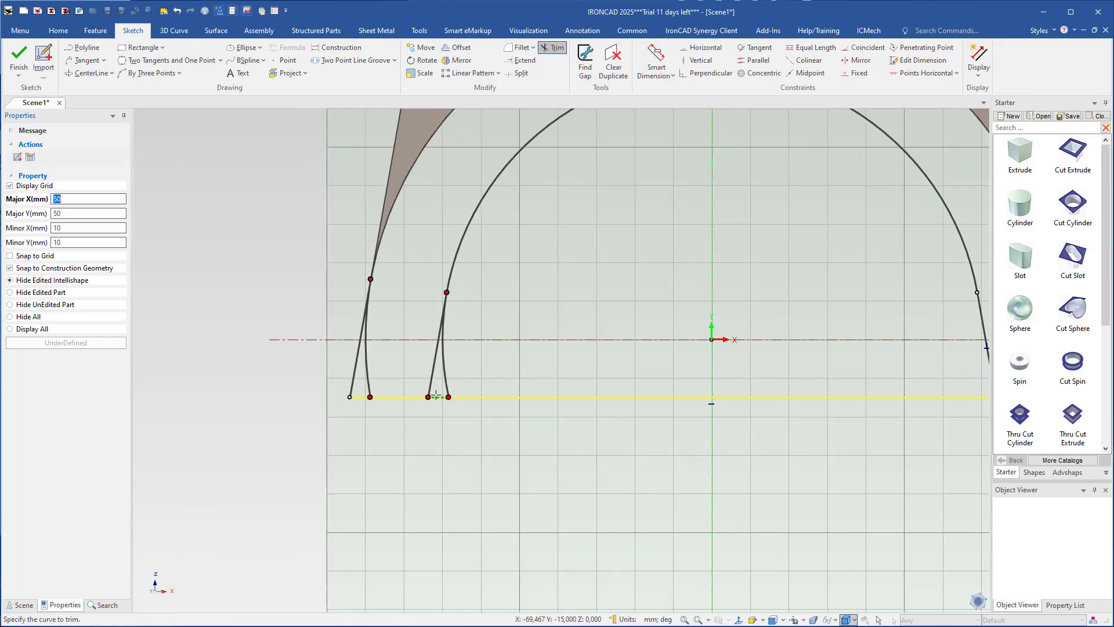
left_click(446, 376)
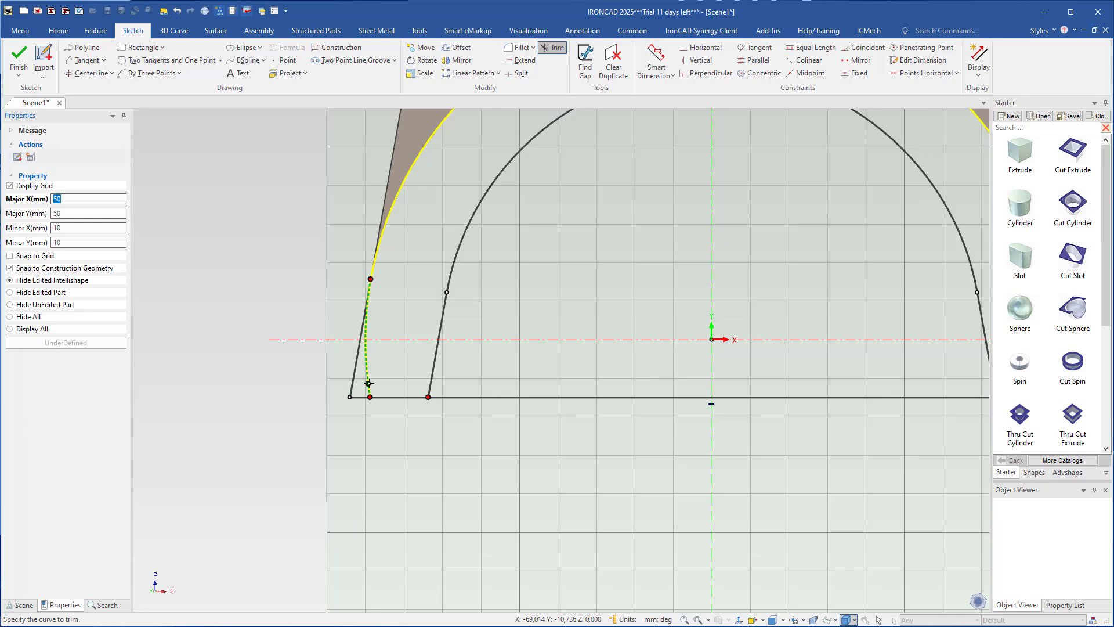
left_click(368, 383)
left_click(509, 395)
scroll(566, 378, "down", 2)
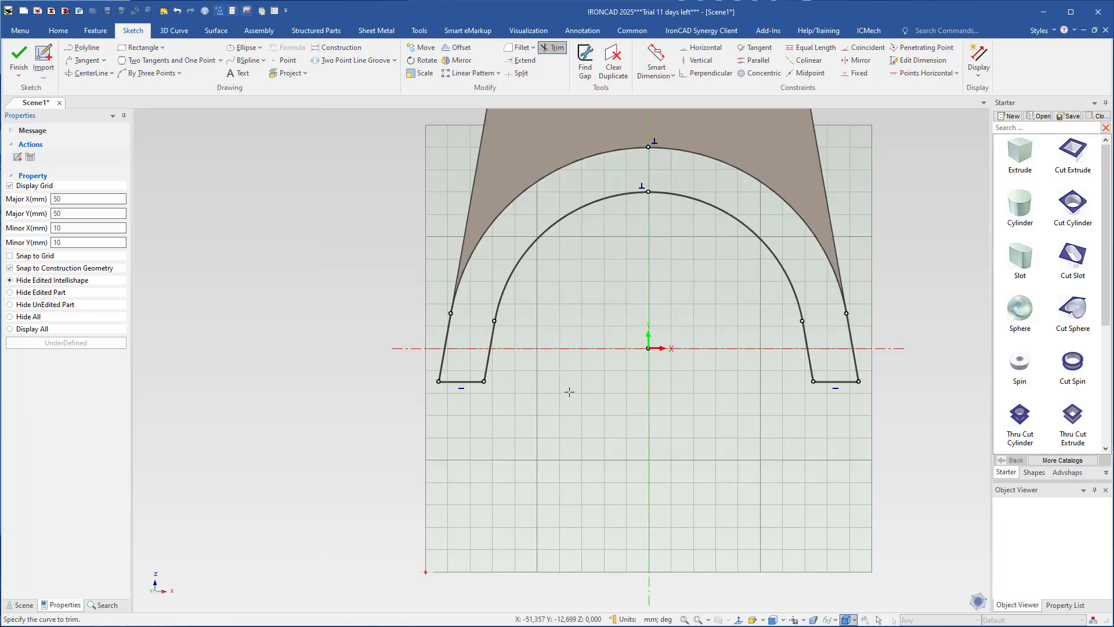
left_click(17, 55)
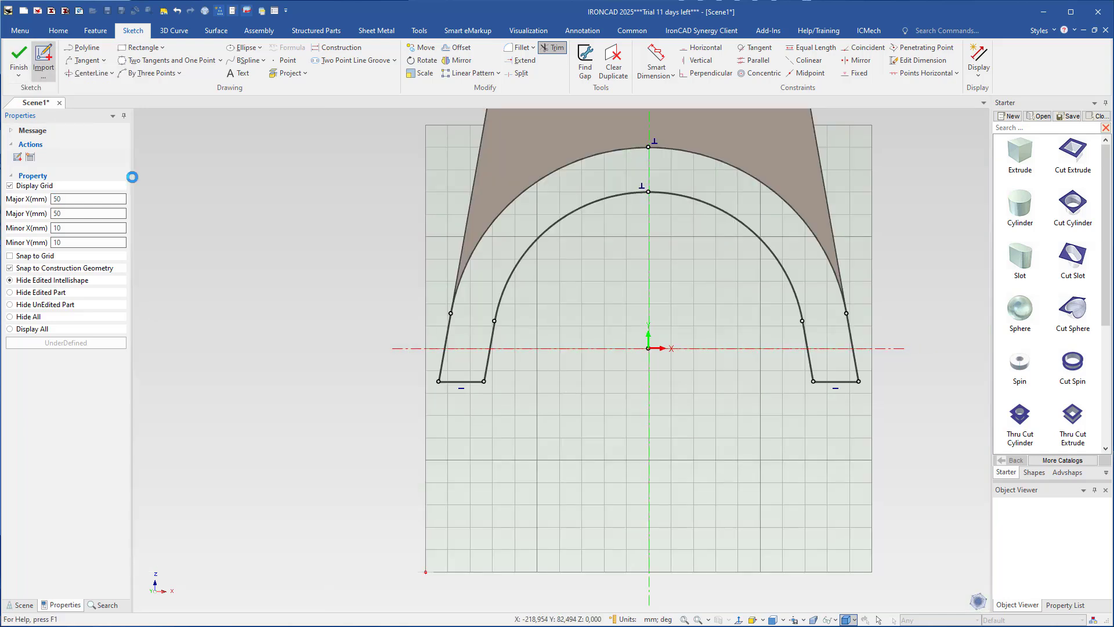
Examine the rebuilt fork from several angles and compare it with the Countershaft.jpg drawing.
middle_click_drag(583, 348, 642, 394)
left_click(643, 394)
scroll(666, 340, "down", 3)
scroll(544, 407, "down", 2)
middle_click_drag(544, 407, 463, 468, "shift")
left_click_drag(412, 108, 444, 78)
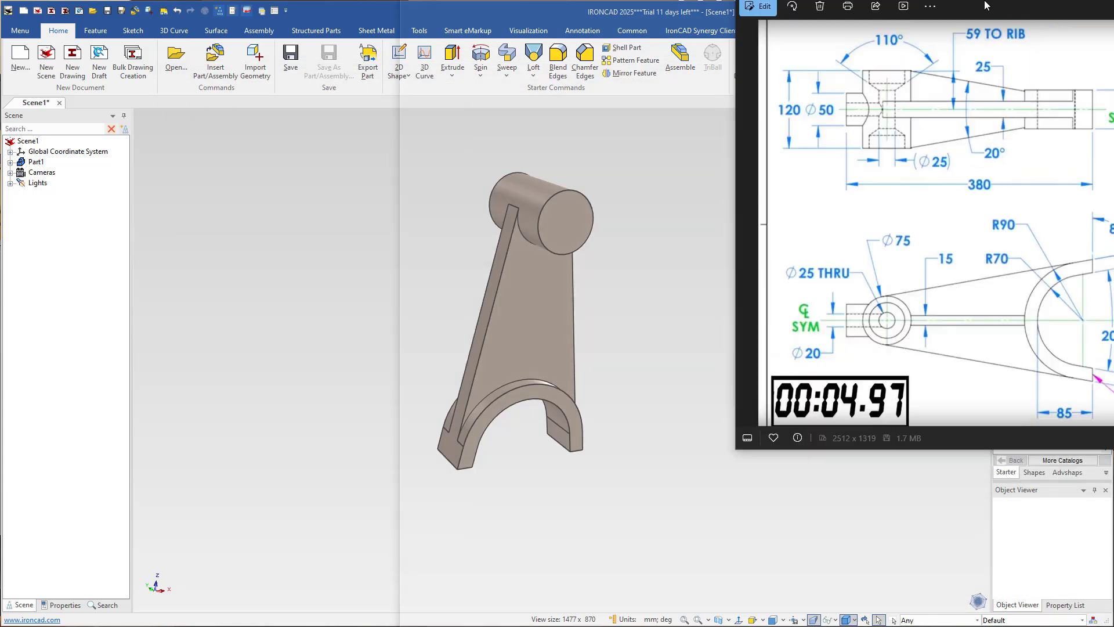
middle_click_drag(416, 401, 498, 443)
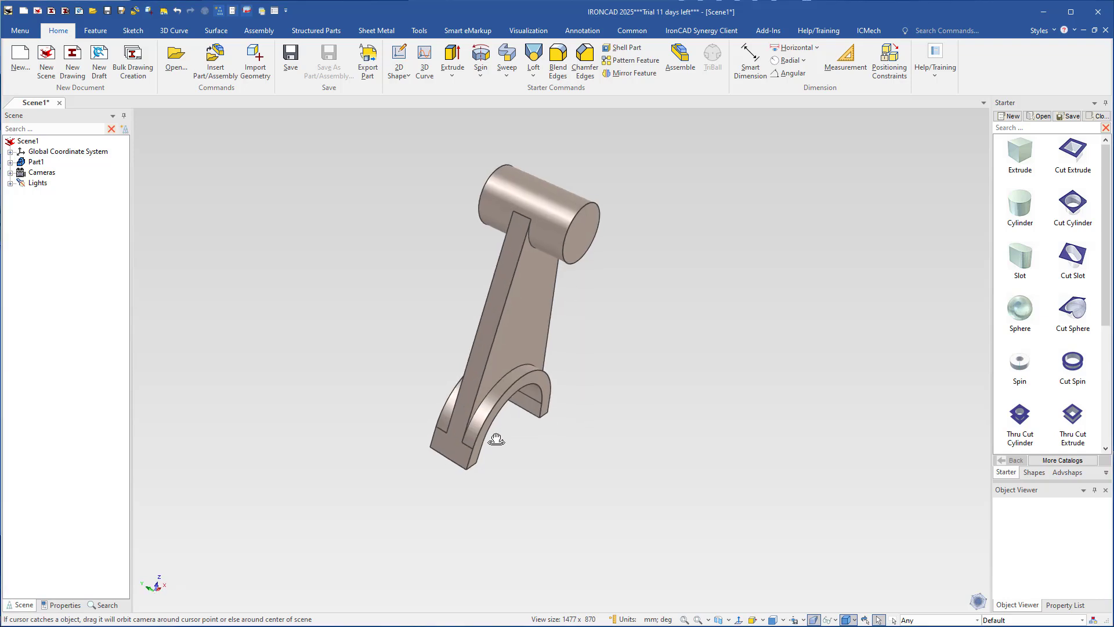
middle_click_drag(331, 241, 308, 267)
scroll(500, 331, "up", 3)
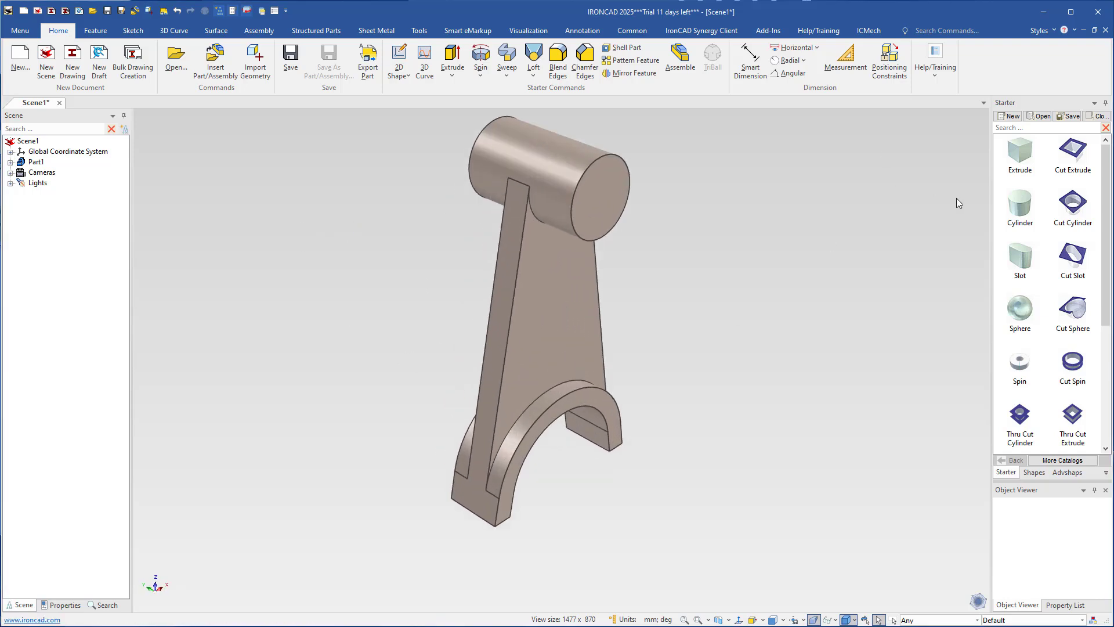
Place an Extrude block on the flat face of the arm between the hub and the fork.
left_click_drag(1020, 151, 555, 301)
scroll(556, 301, "up", 5)
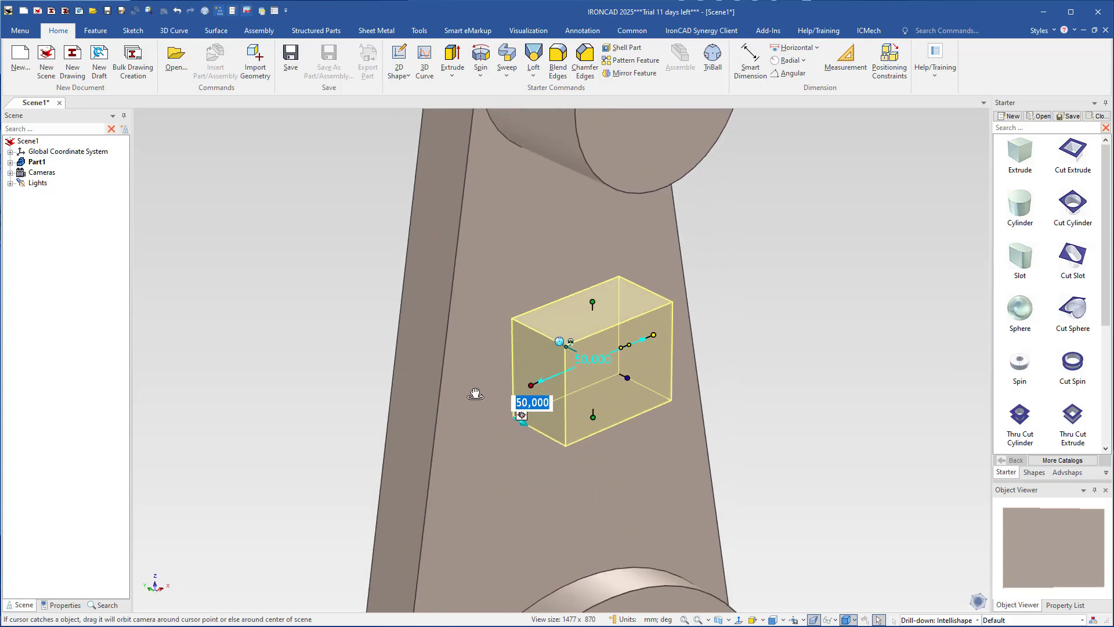
middle_click_drag(472, 460, 471, 379)
mouse_move(607, 327)
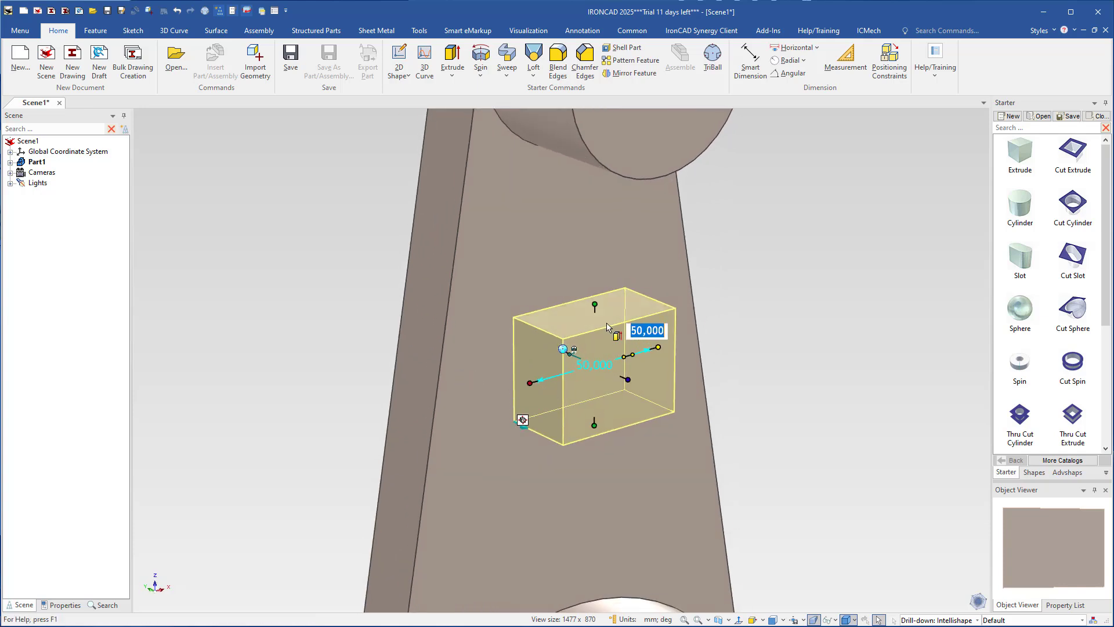
mouse_move(594, 356)
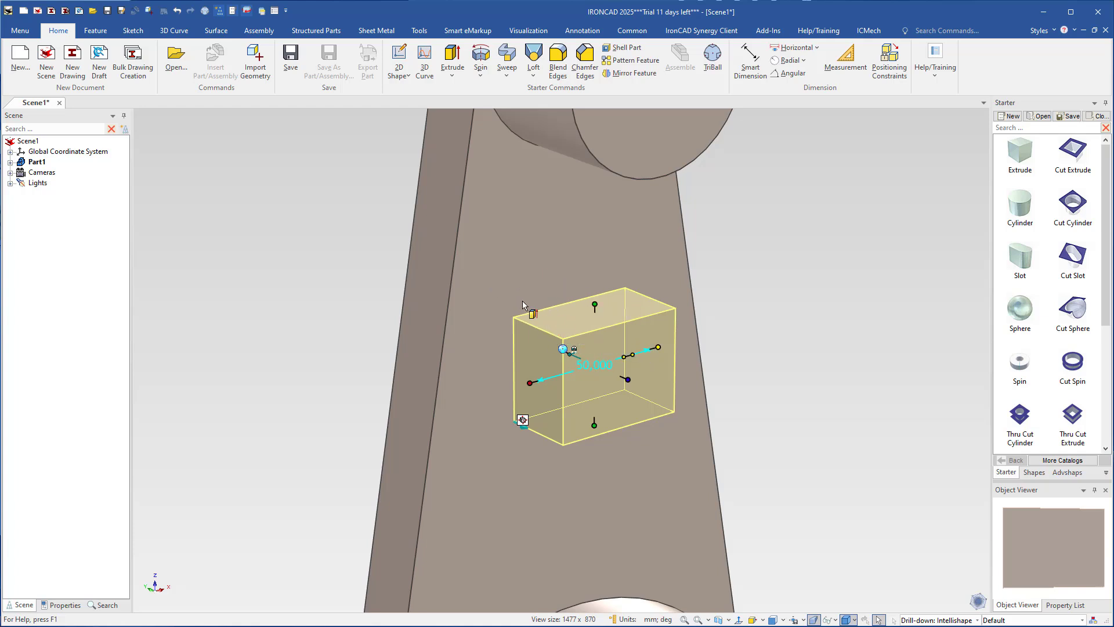
middle_click_drag(522, 302, 584, 356)
Rotate the block by -90 degrees about its vertical axis with the TriBall.
key("F10")
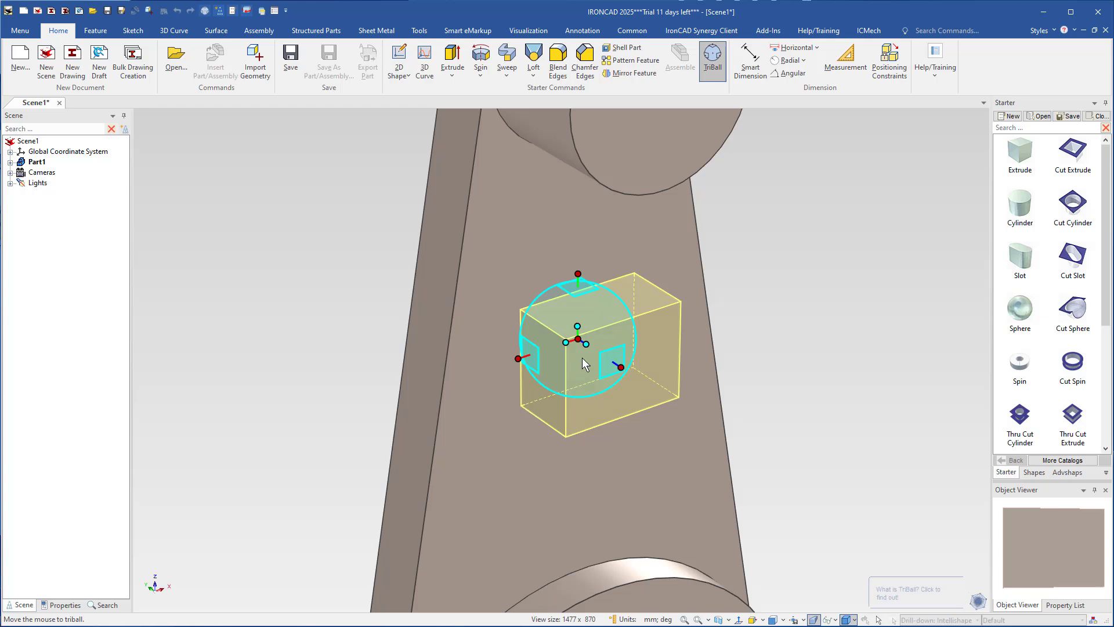
left_click(579, 274)
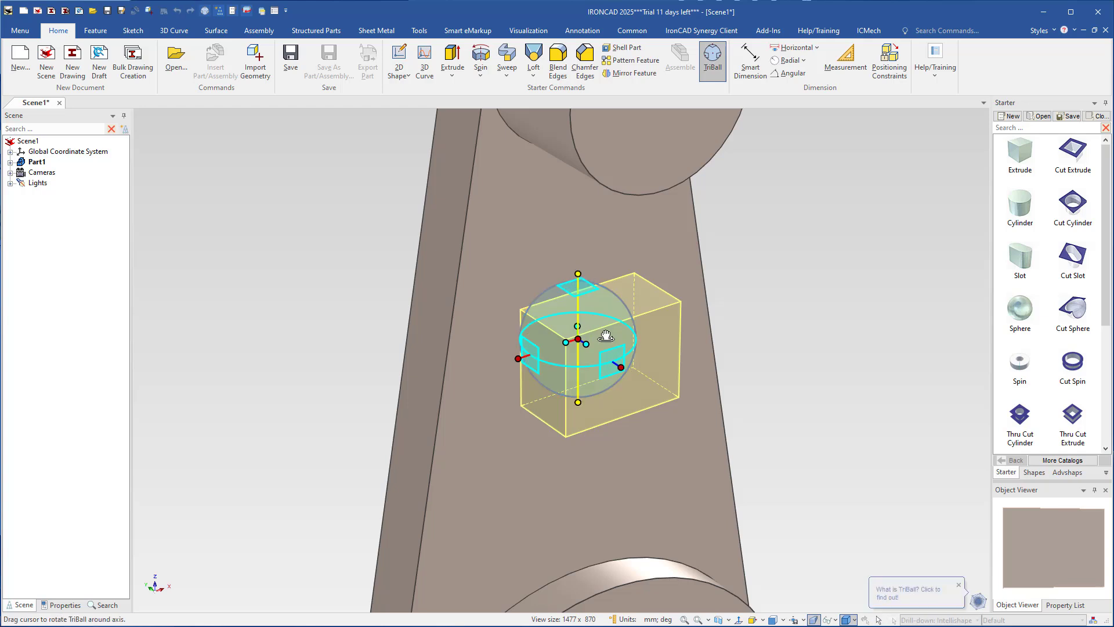
left_click_drag(606, 336, 538, 346)
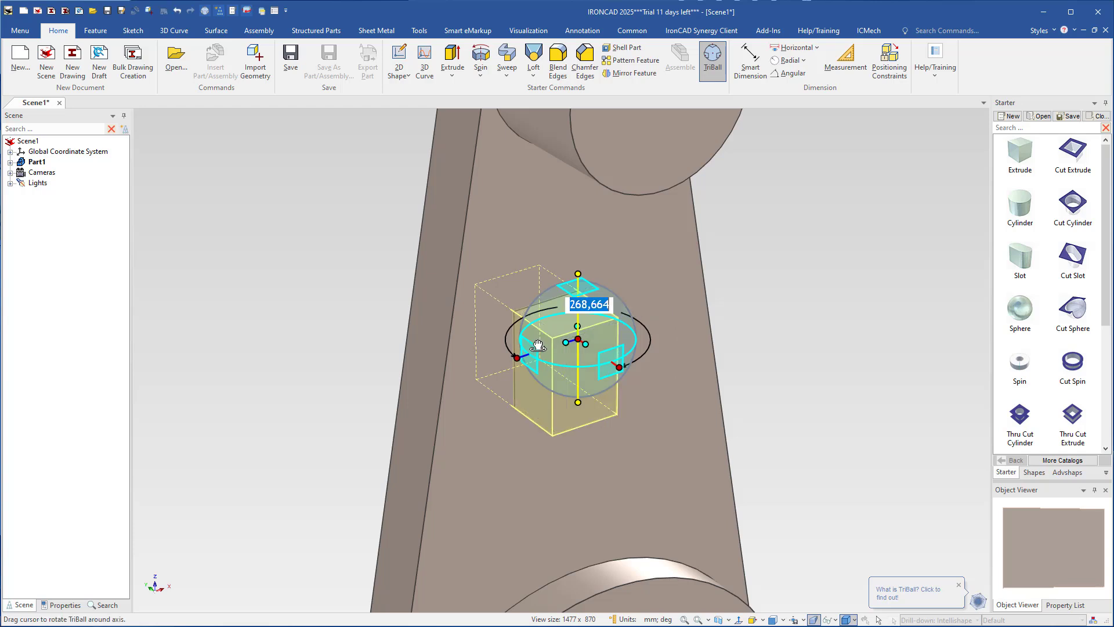
type("-90")
key("Return")
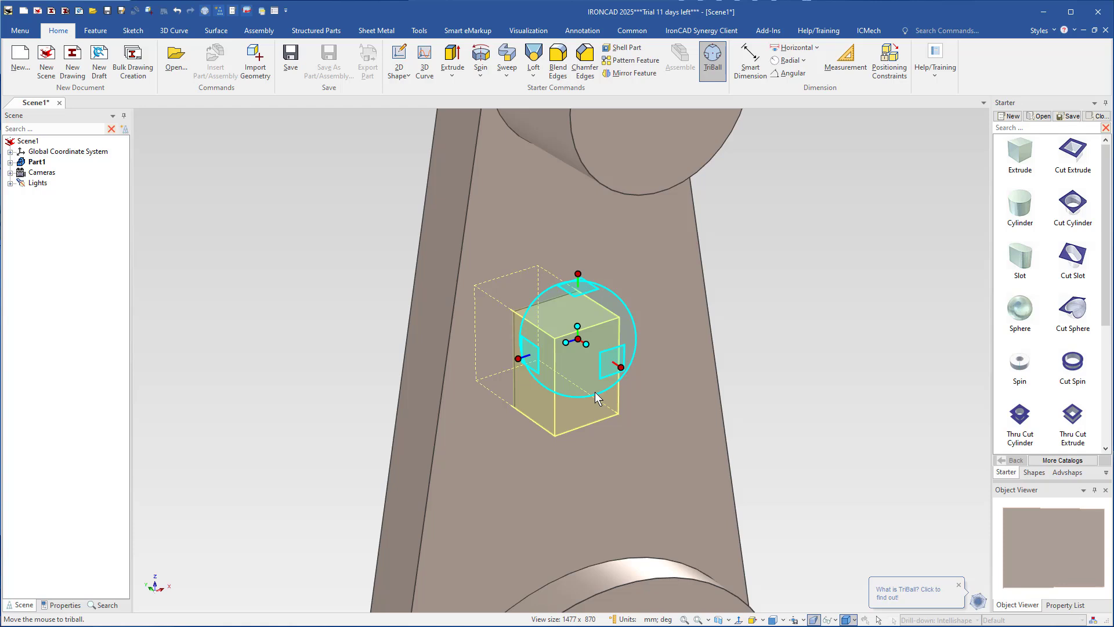
key("F10")
Resize the block crosswise to 25 mm so its ends are flush with both faces of the arm.
scroll(592, 398, "up", 1)
middle_click_drag(593, 399, 451, 314)
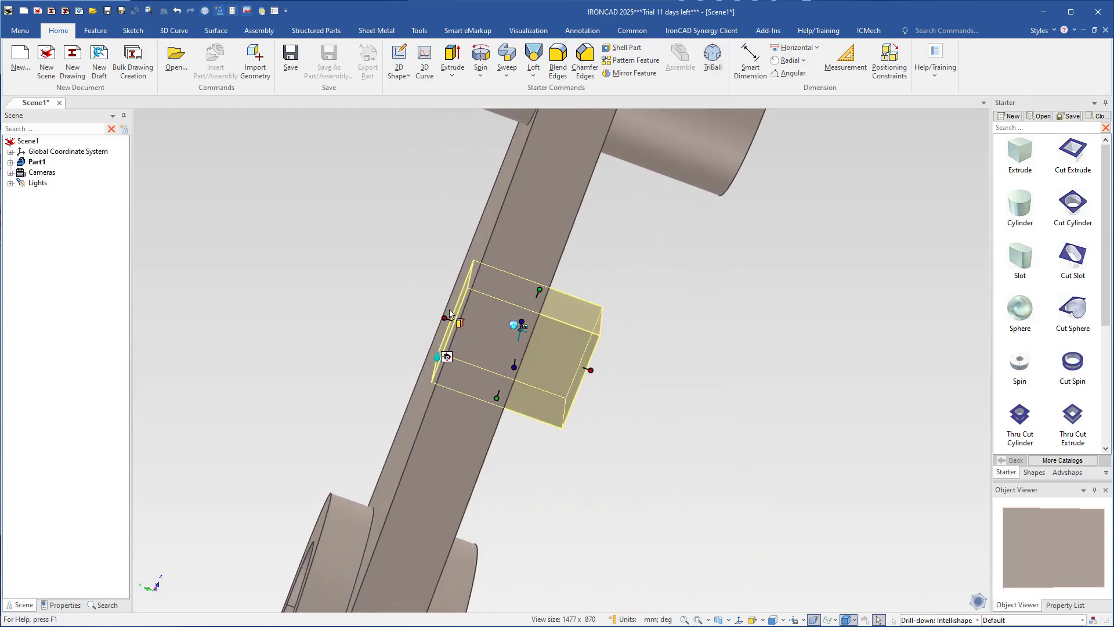
left_click_drag(453, 326, 453, 321)
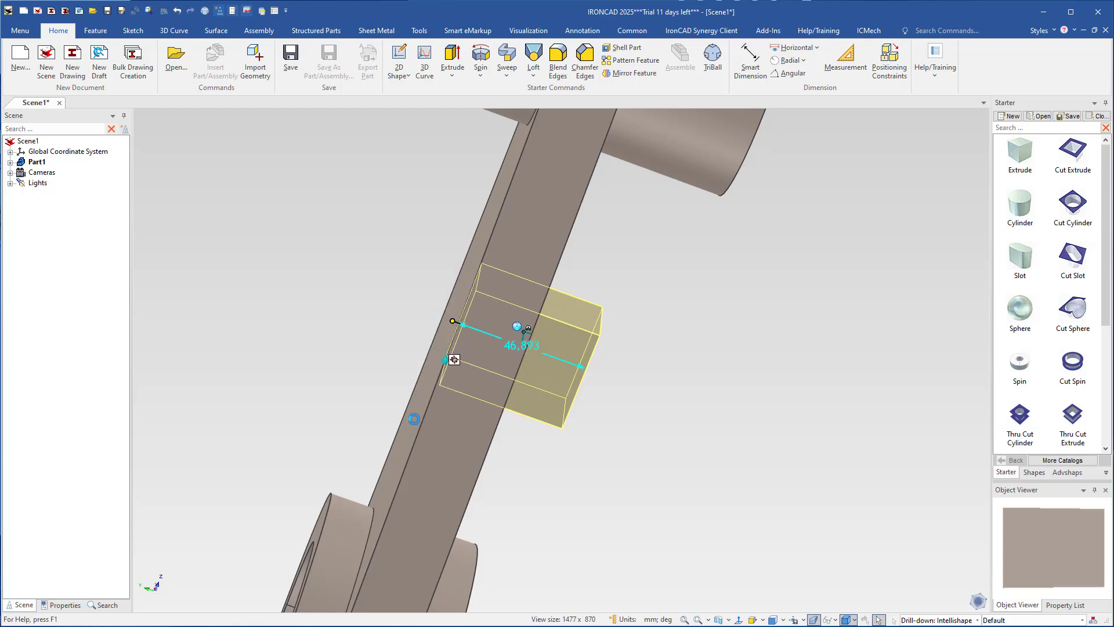
left_click_drag(413, 418, 409, 422, "shift")
middle_click_drag(464, 422, 406, 425)
left_click_drag(655, 403, 538, 458)
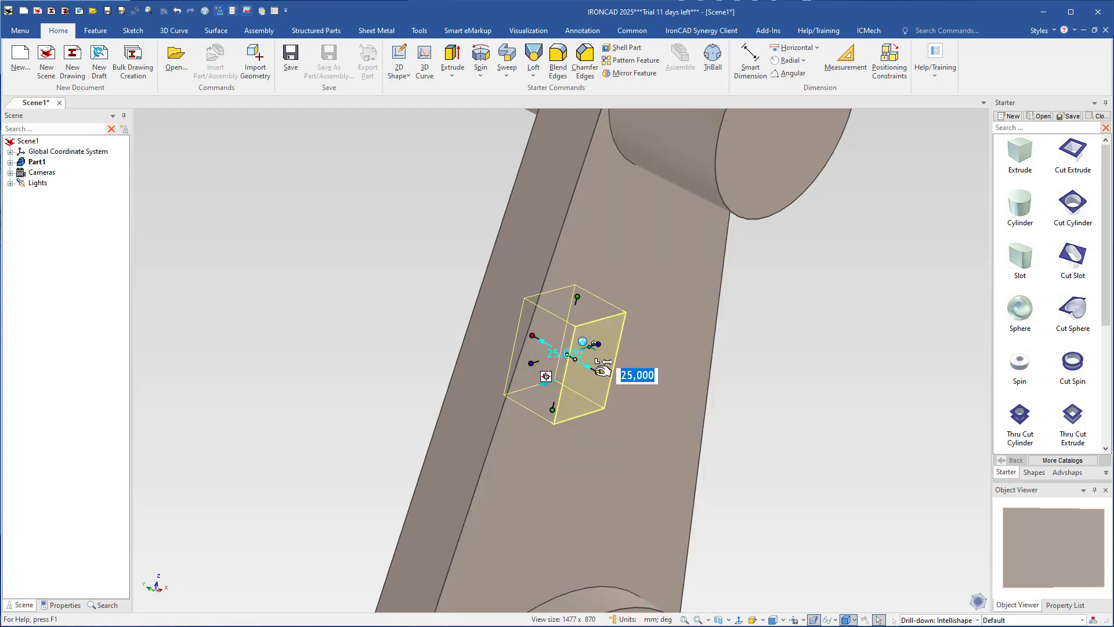
Stretch the block symmetrically through the arm to a total length of 59*2 mm.
left_click_drag(602, 368, 685, 420)
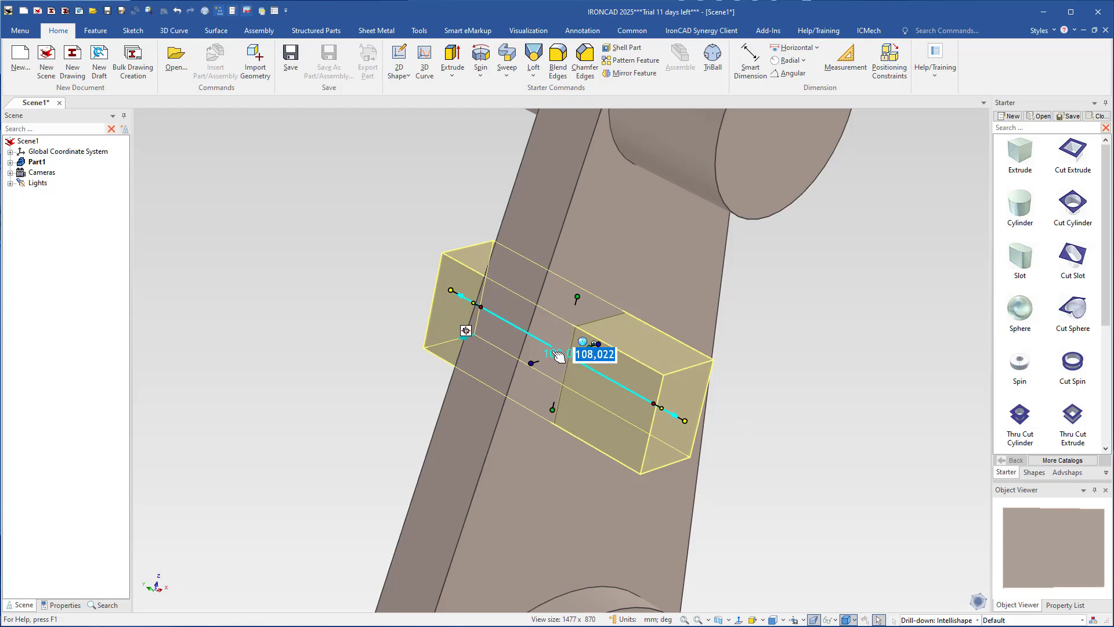
type("59*2")
key("Tab")
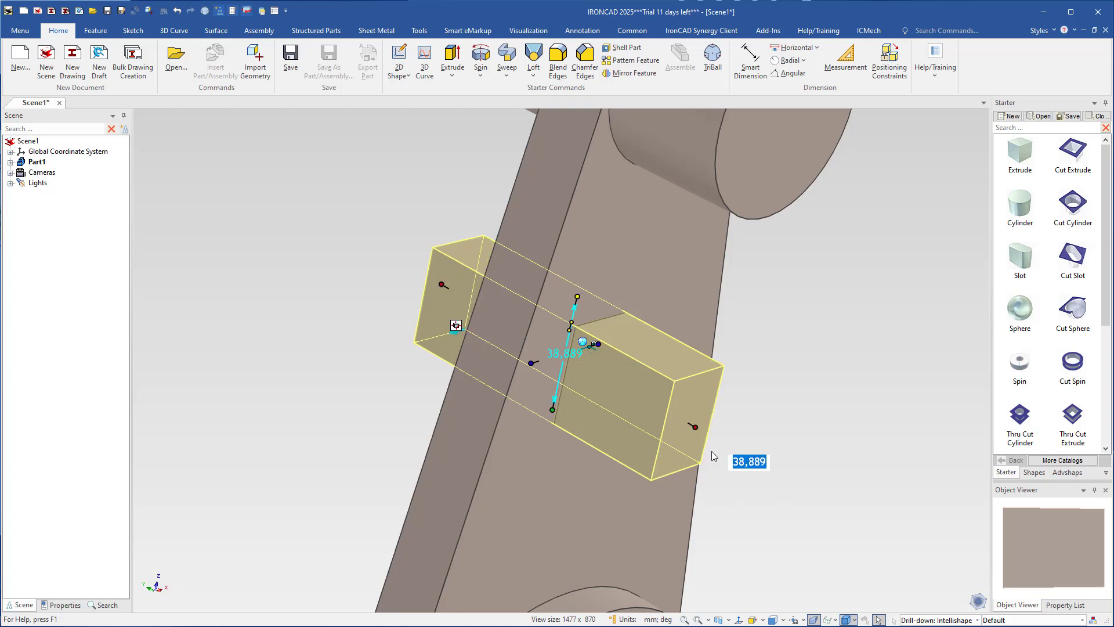
key("Tab")
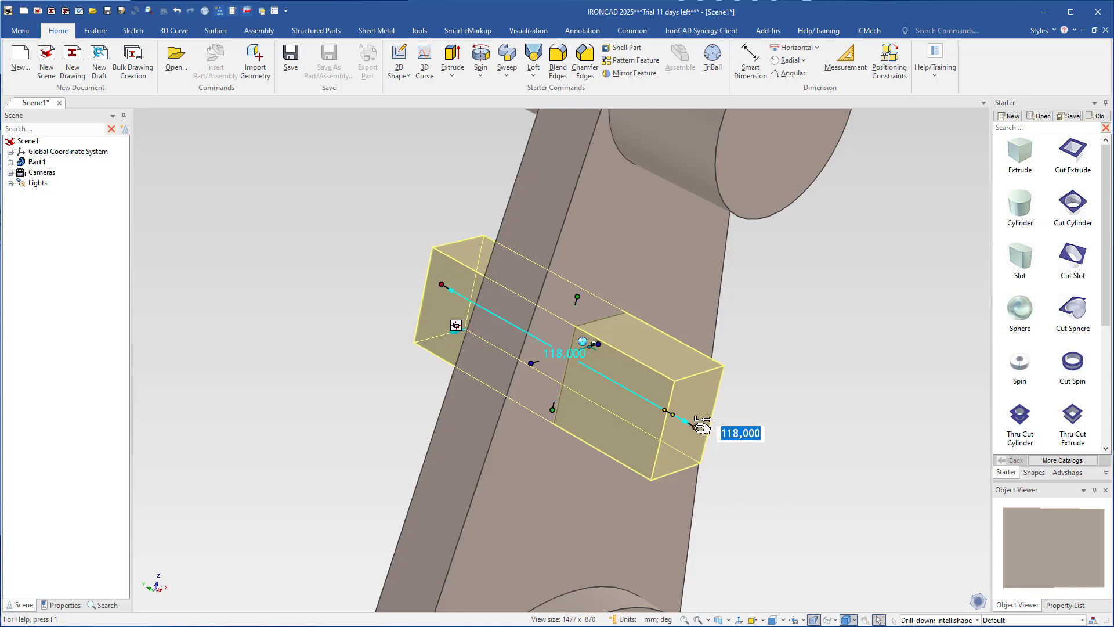
Reposition the TriBall to the midpoint of the block's upper end edge, and move the block sideways in line with the hub's lowest point.
middle_click_drag(606, 482, 542, 375)
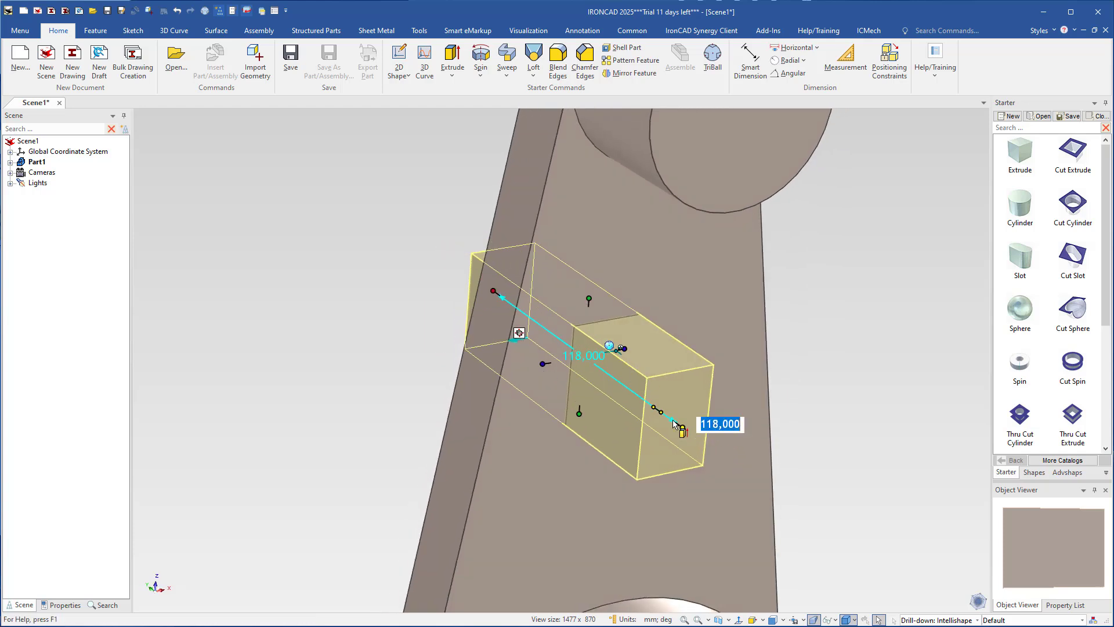
key("F10")
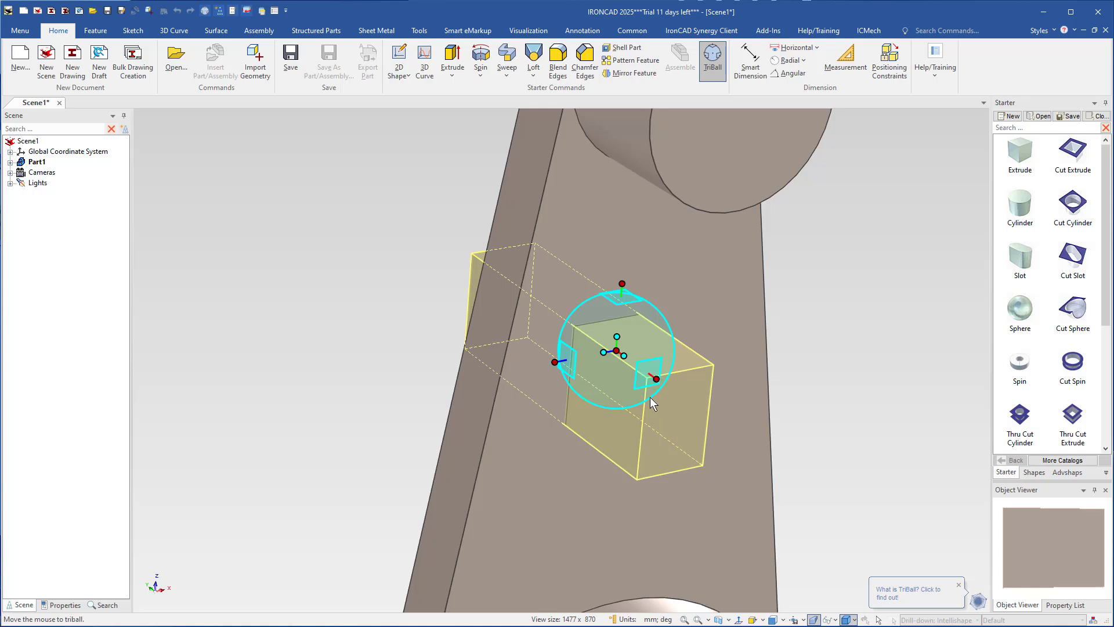
right_click(621, 351)
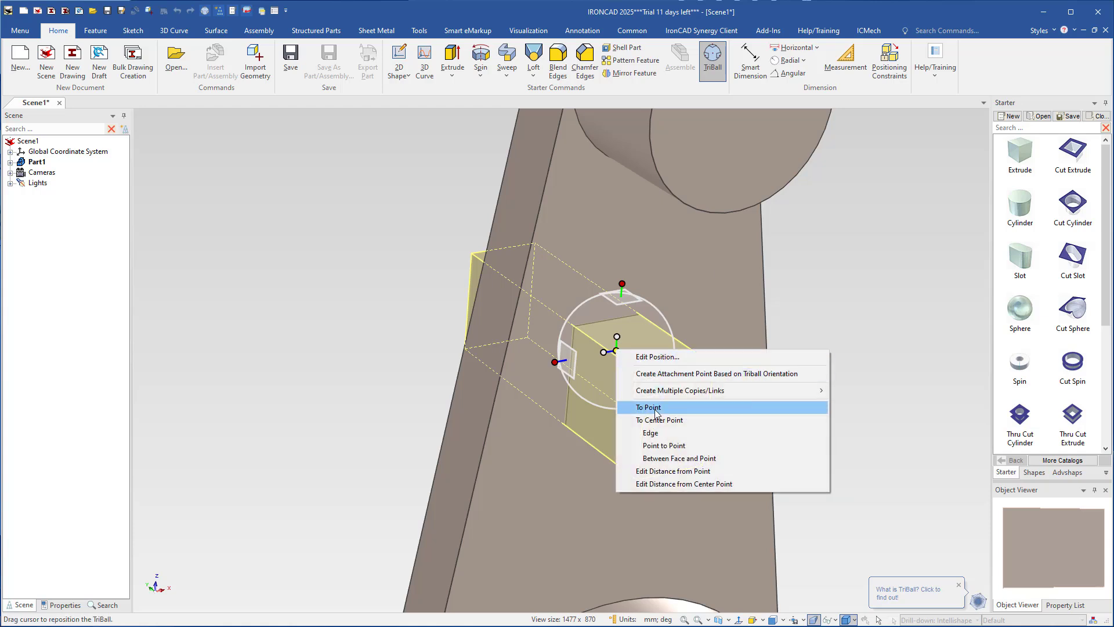
left_click(656, 409)
left_click(680, 370)
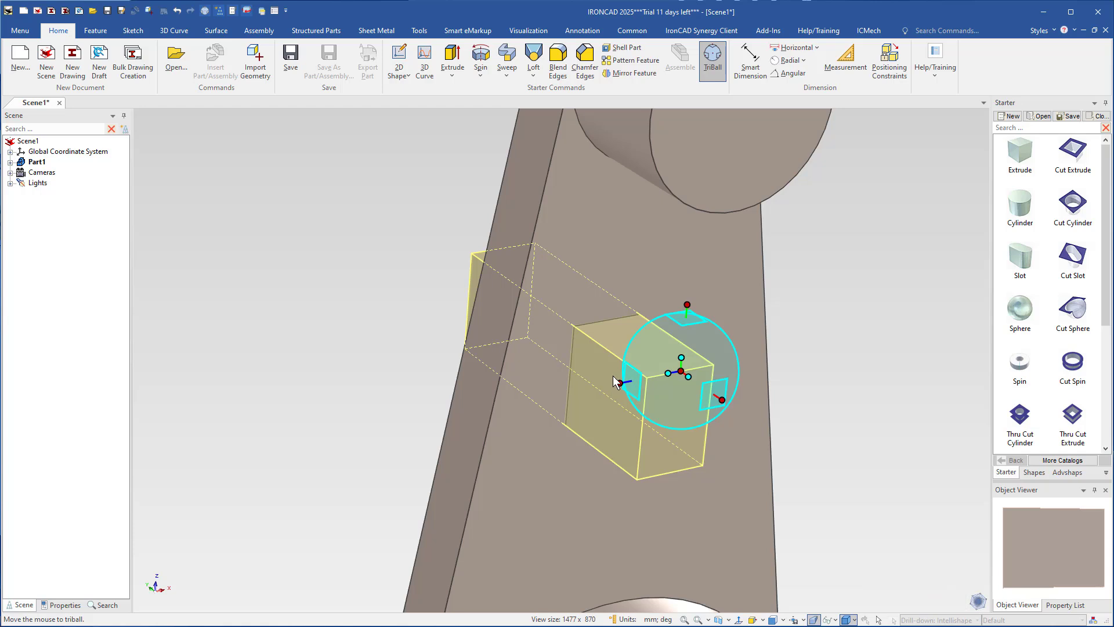
right_click(680, 371)
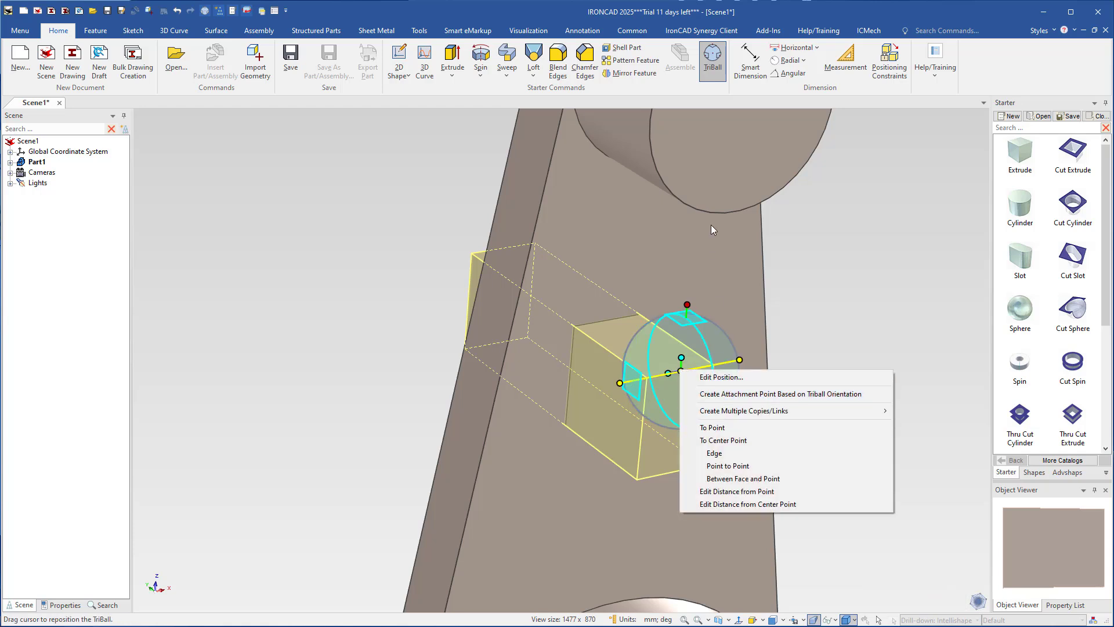
left_click(719, 427)
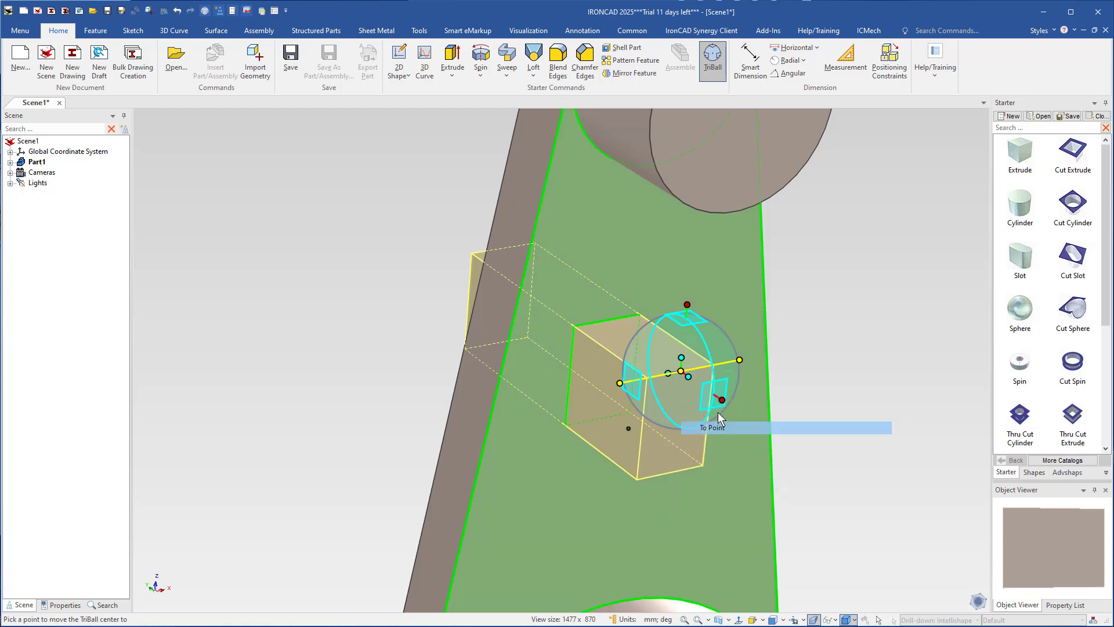
left_click(731, 212)
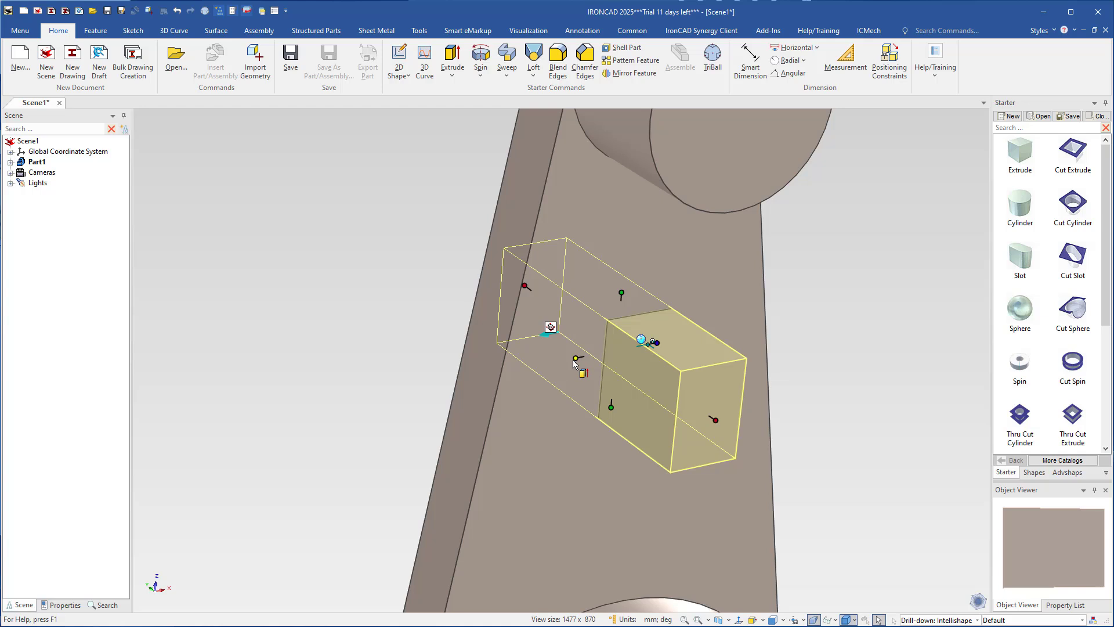
Set the block's thickness symmetrically to 15 mm.
left_click_drag(575, 359, 590, 362)
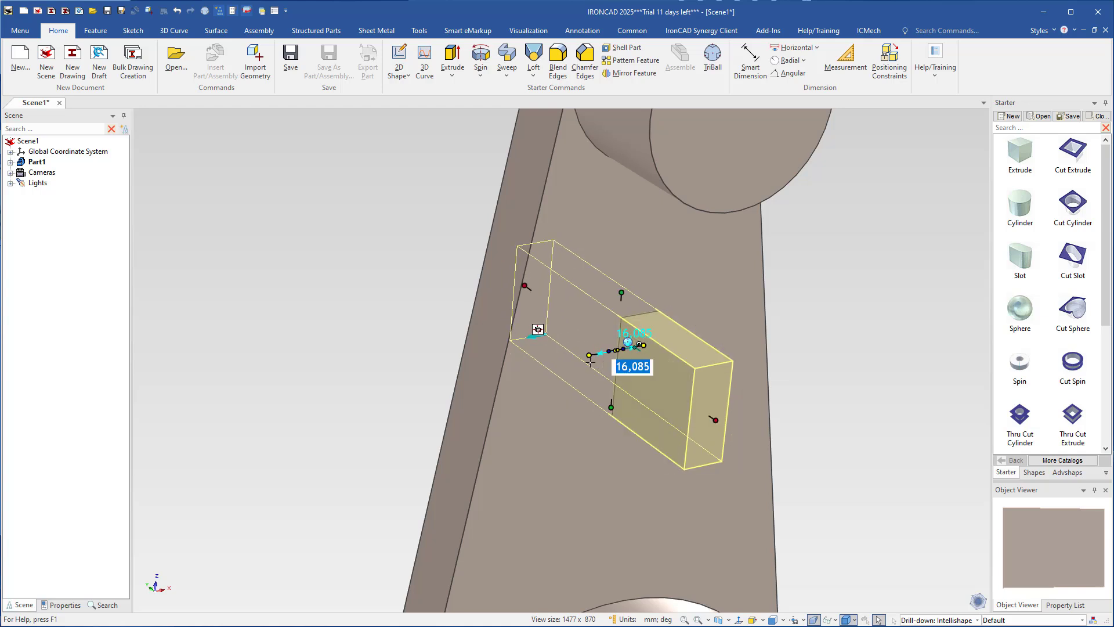
type("15")
key("Tab")
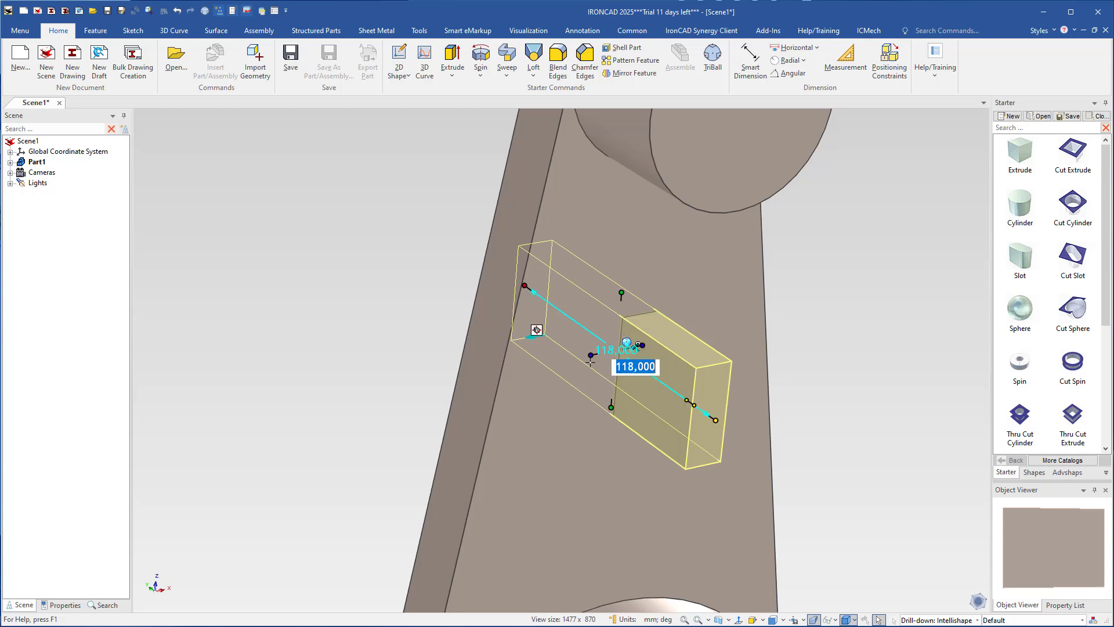
Extend the block up to the underside of the hub and down to the crest of the fork arch.
left_click_drag(624, 284, 733, 212)
scroll(617, 394, "down", 3)
middle_click_drag(616, 406, 605, 249, "shift")
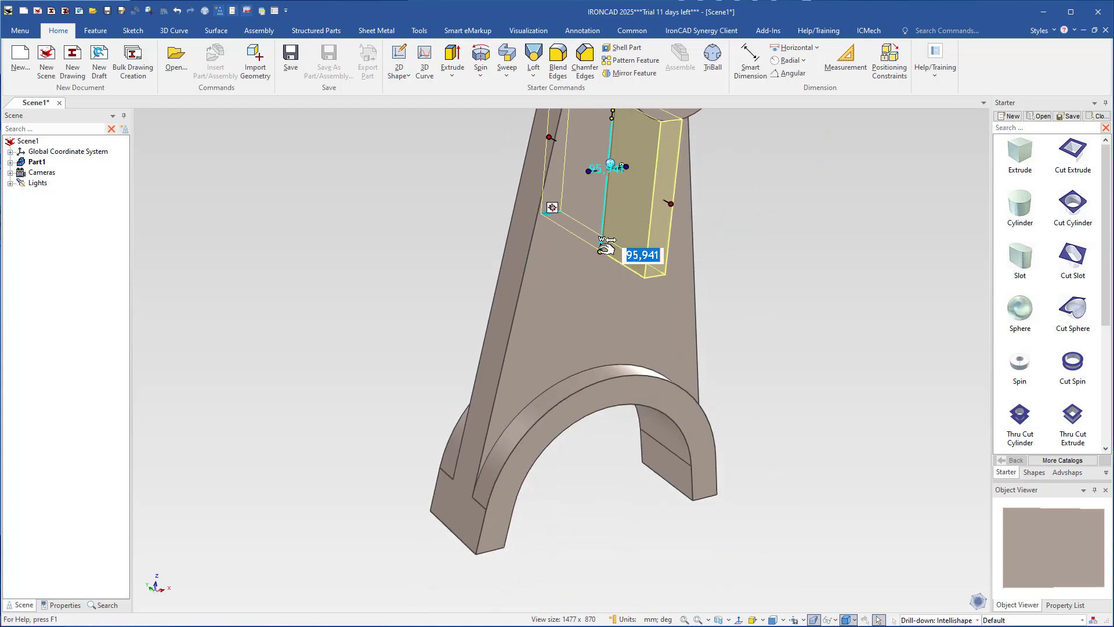
left_click_drag(606, 248, 614, 376)
middle_click_drag(569, 413, 391, 470)
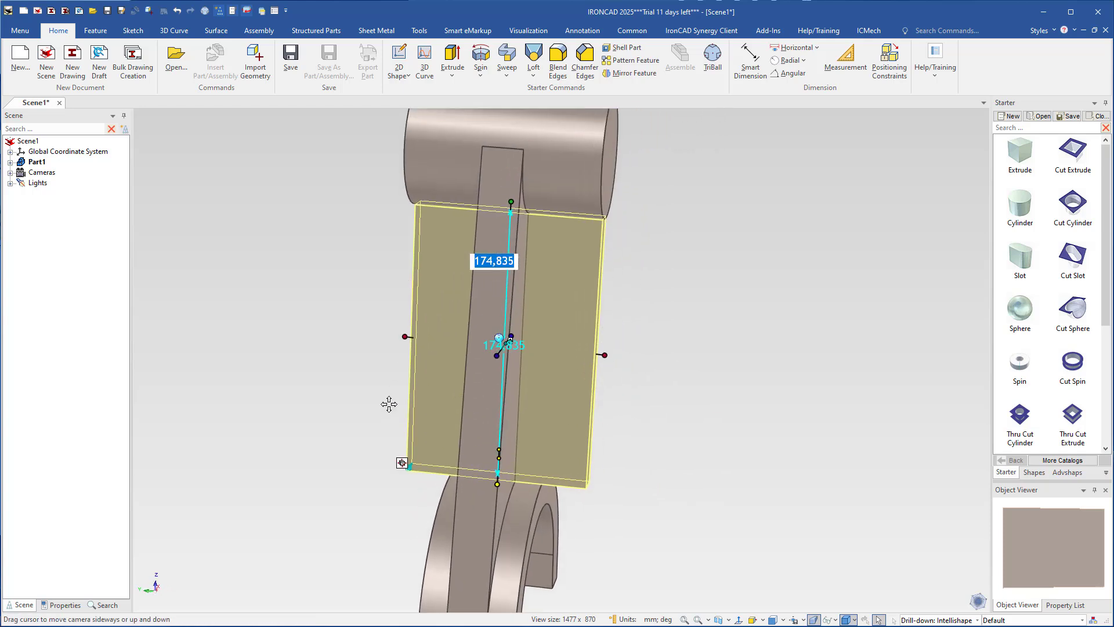
Edit the block's cross-section, view it face-on, and set the slope of the side line at positive X to -100 degrees.
double_click(572, 366)
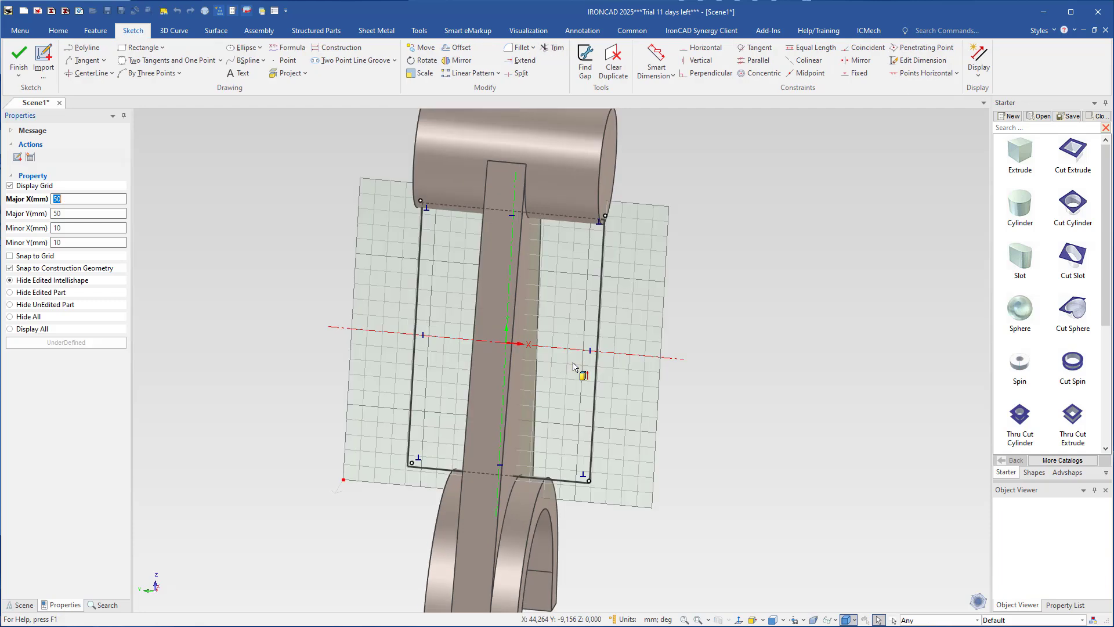
key("F7")
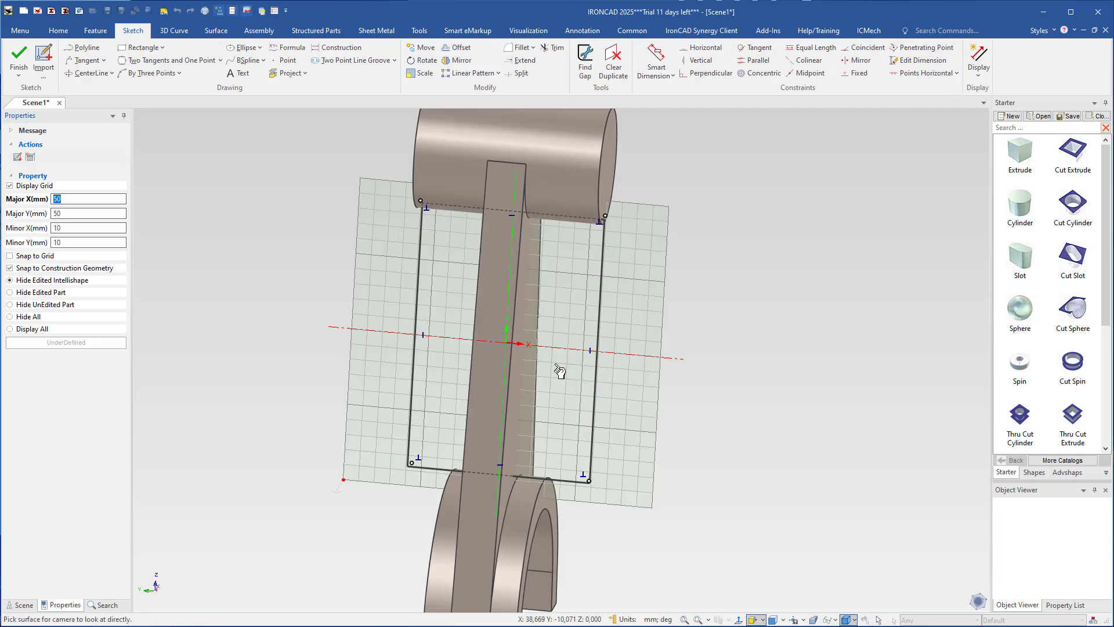
left_click(555, 368)
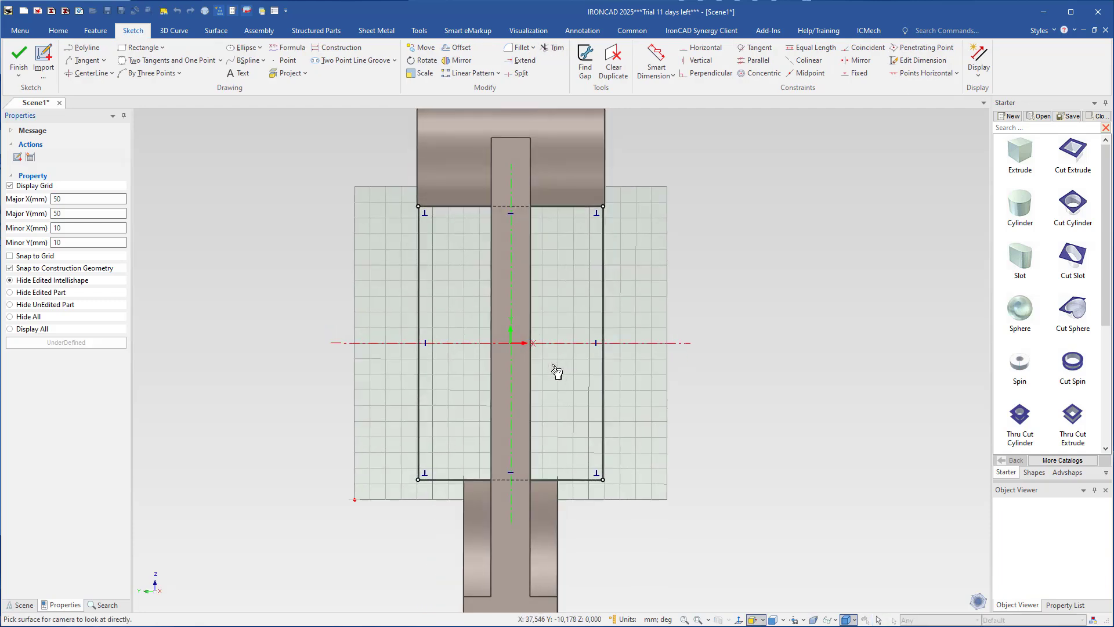
left_click(602, 465)
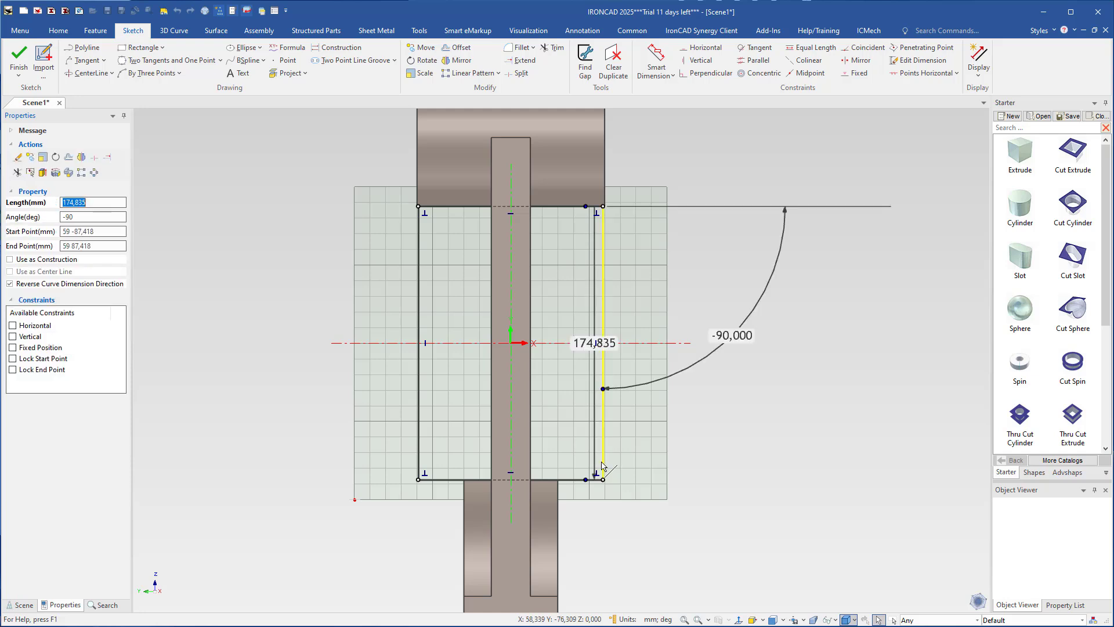
double_click(731, 336)
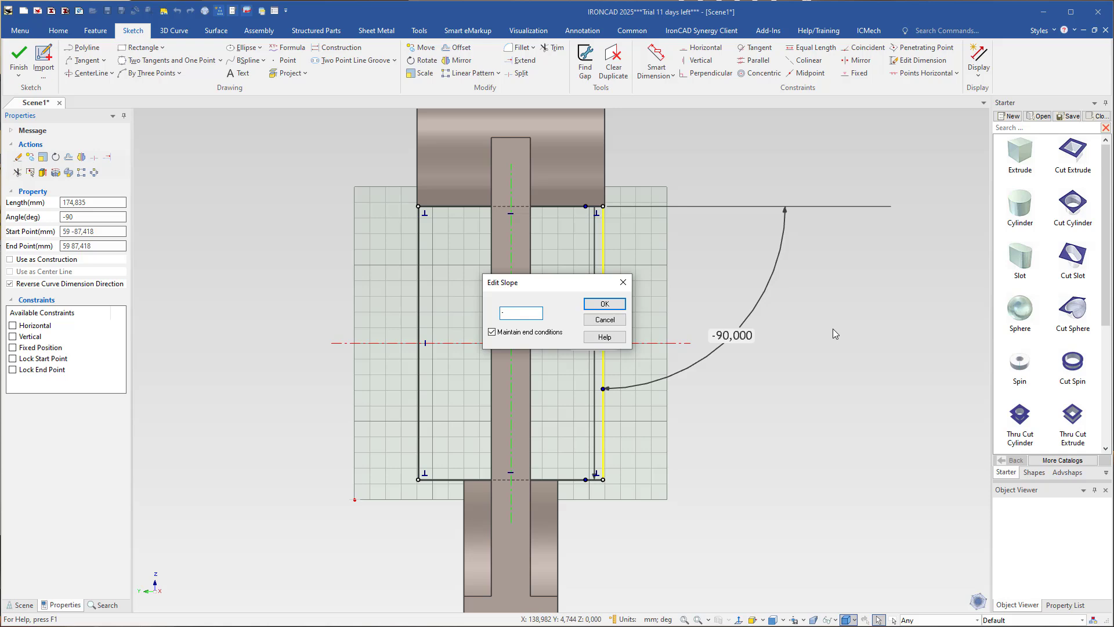
type("-100")
key("Return")
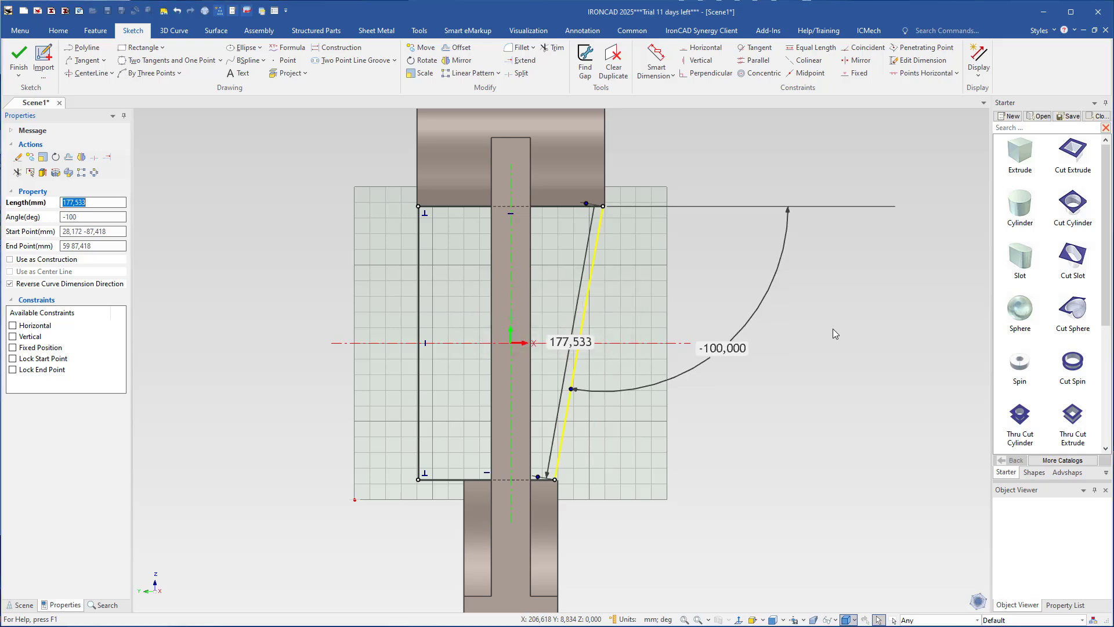
Set the slope of the opposite vertical side line to -80 degrees to complete the taper towards the fork.
left_click(419, 467)
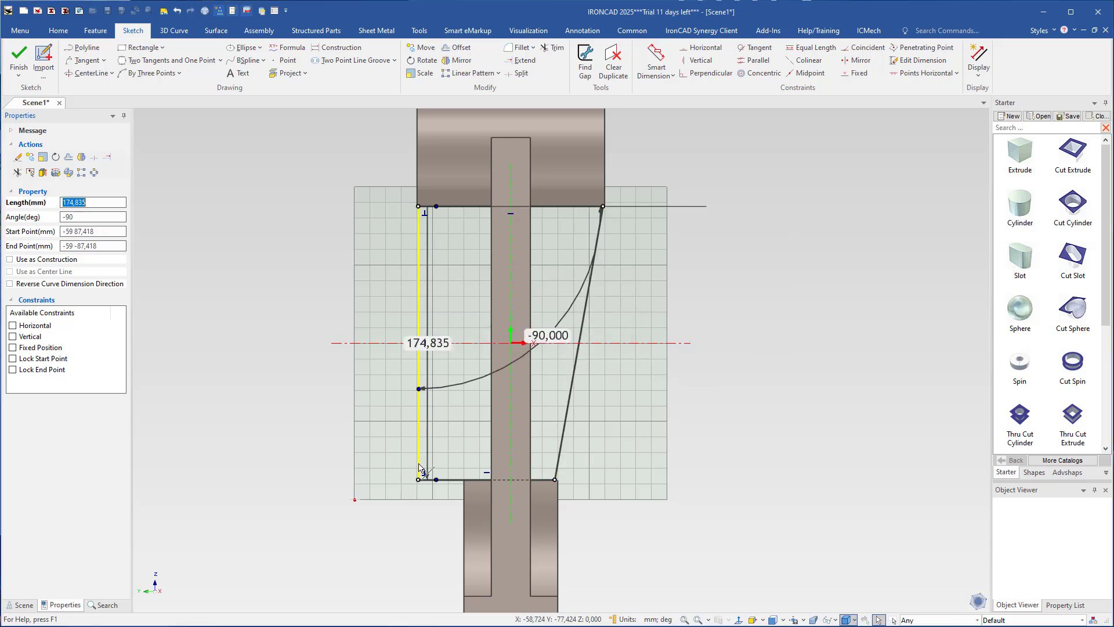
double_click(547, 334)
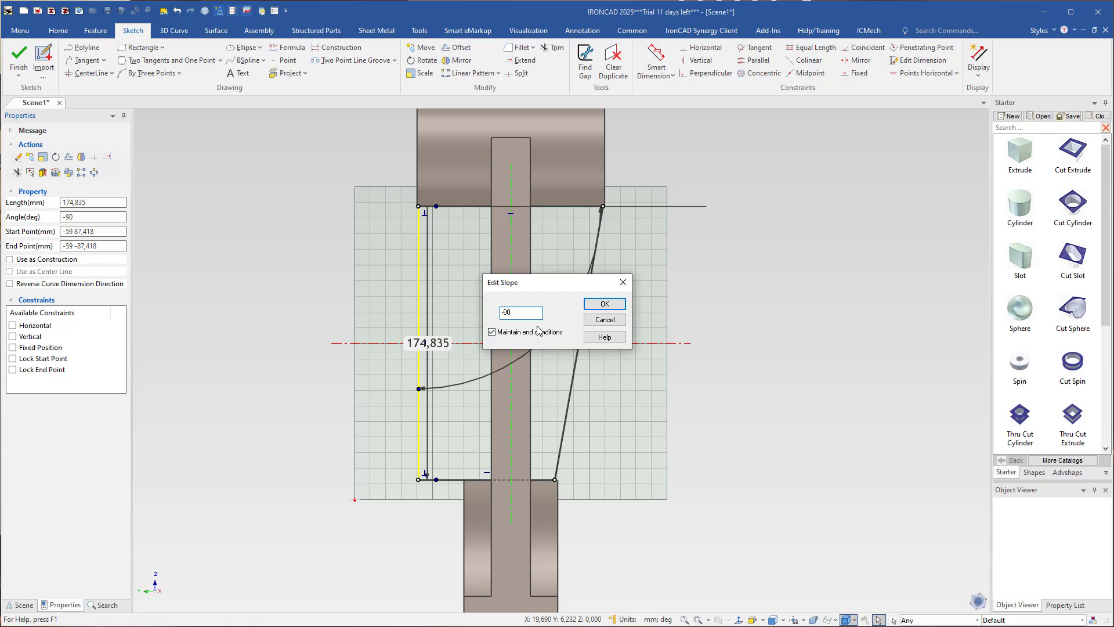
type("-80")
key("Return")
left_click(521, 470)
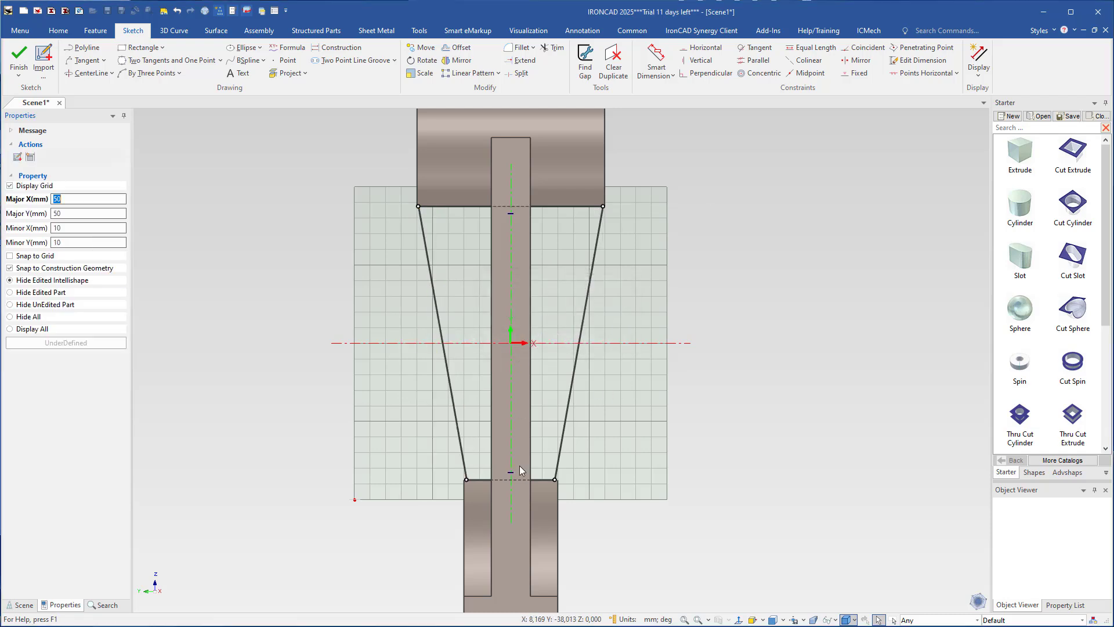
Lower the profile's bottom line slightly into the fork, to about Y -89.2 mm.
scroll(521, 470, "up", 5)
left_click(614, 279)
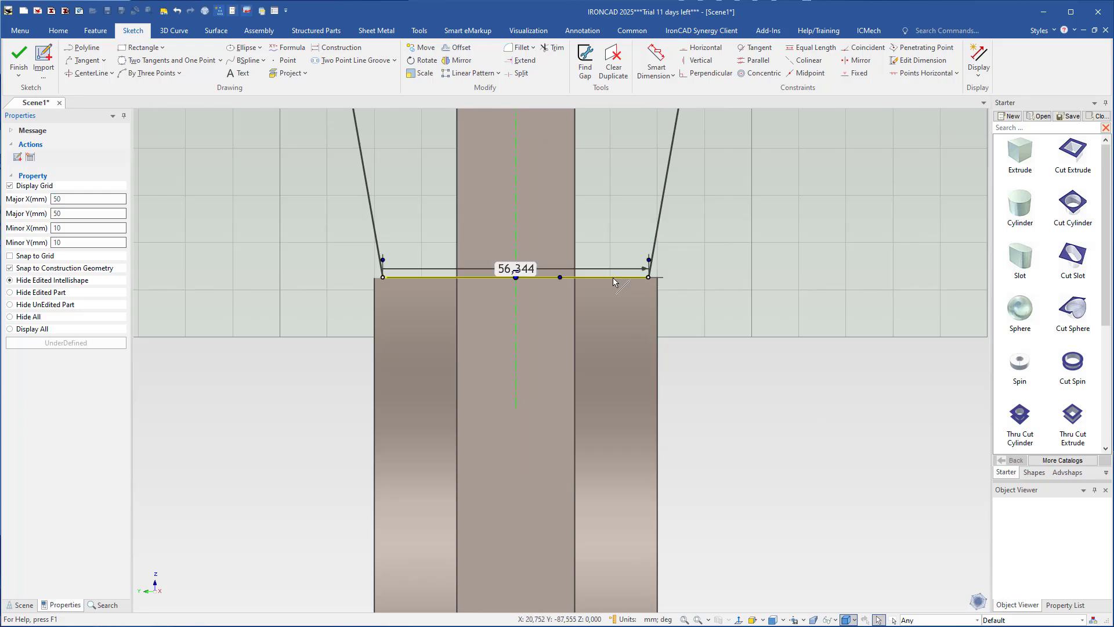
left_click_drag(607, 279, 615, 286)
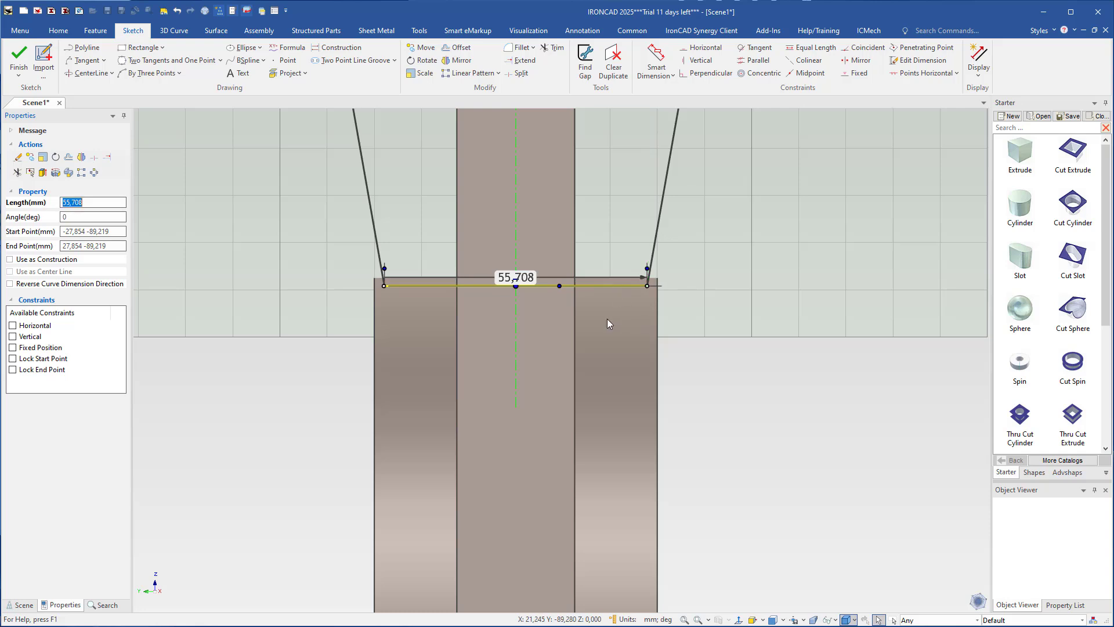
Move the profile's top line slightly up into the hub, to about Y 88.8 mm, and finish the cross-section.
scroll(556, 298, "down", 5)
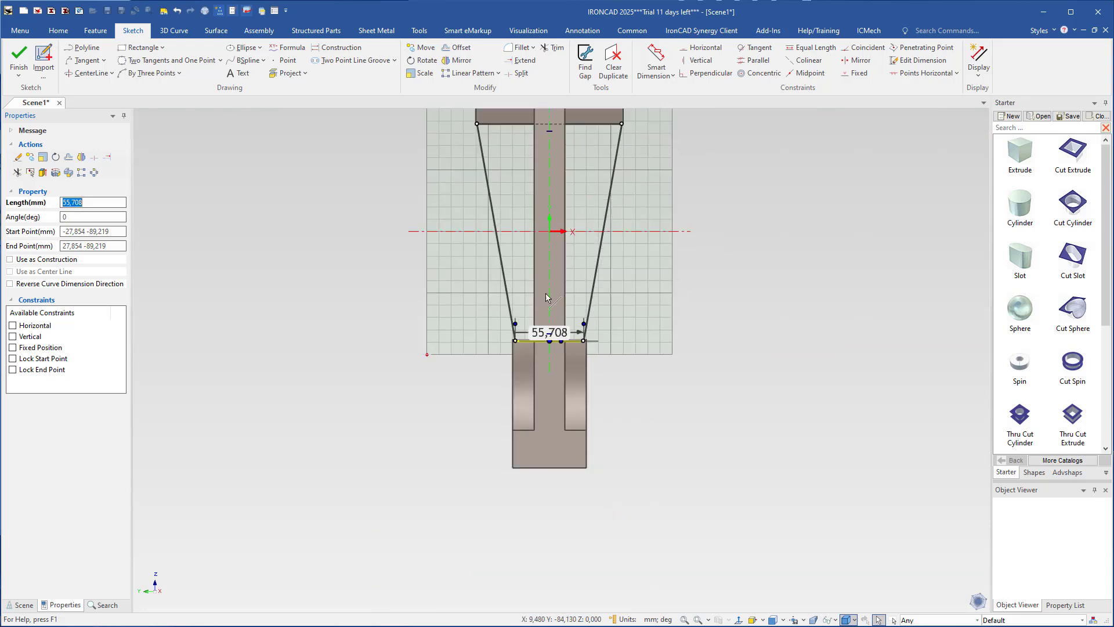
scroll(563, 295, "up", 5)
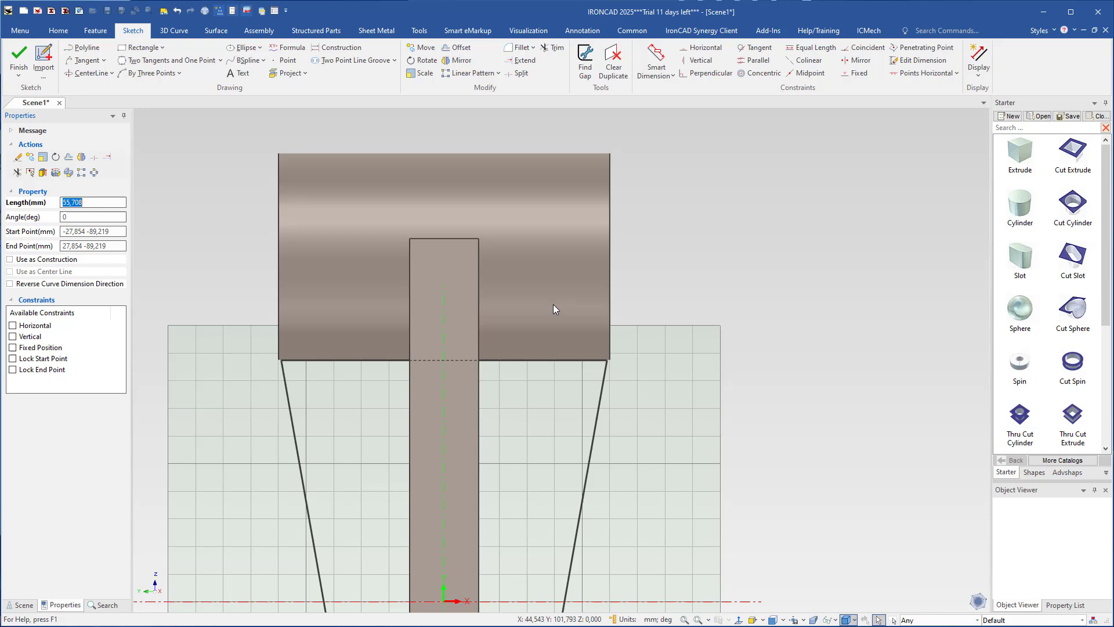
left_click(530, 355)
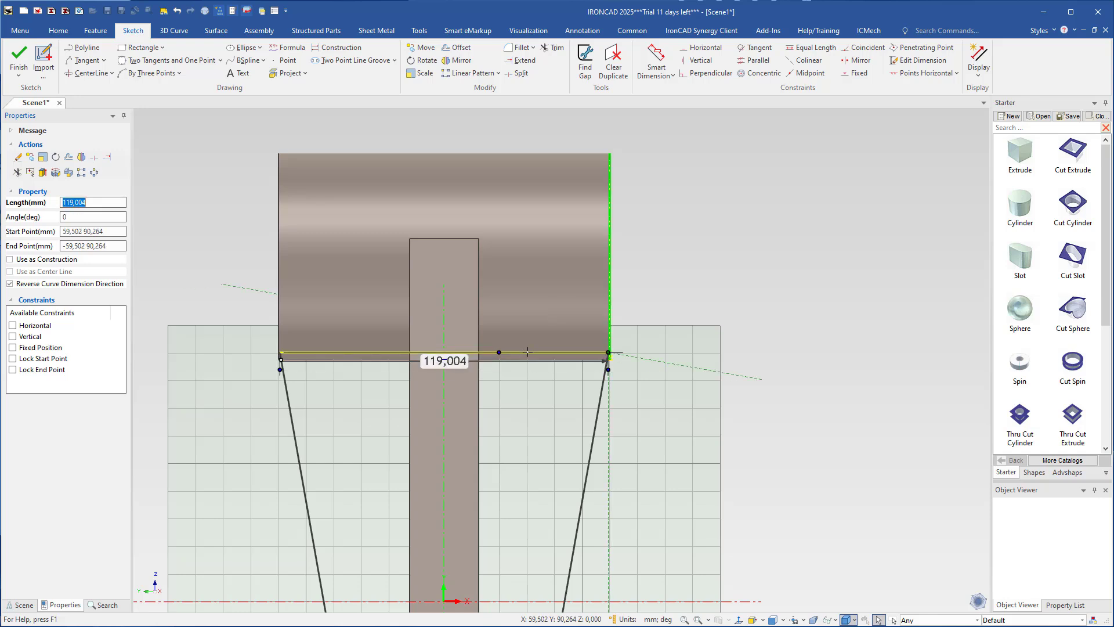
type("118")
key("Return")
scroll(519, 360, "down", 2)
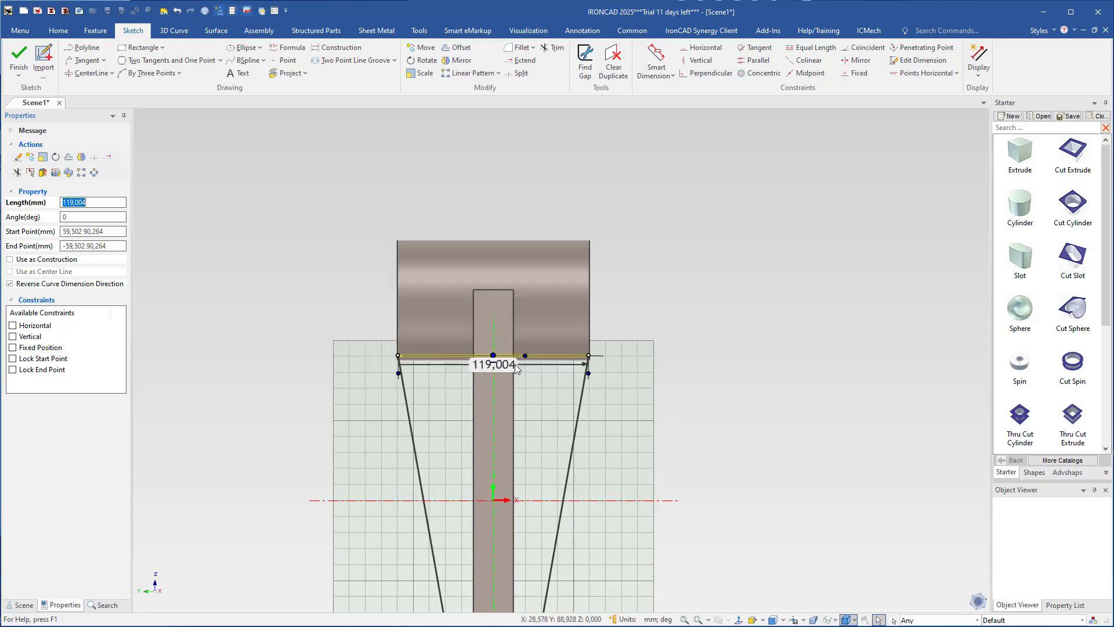
scroll(514, 364, "up", 5)
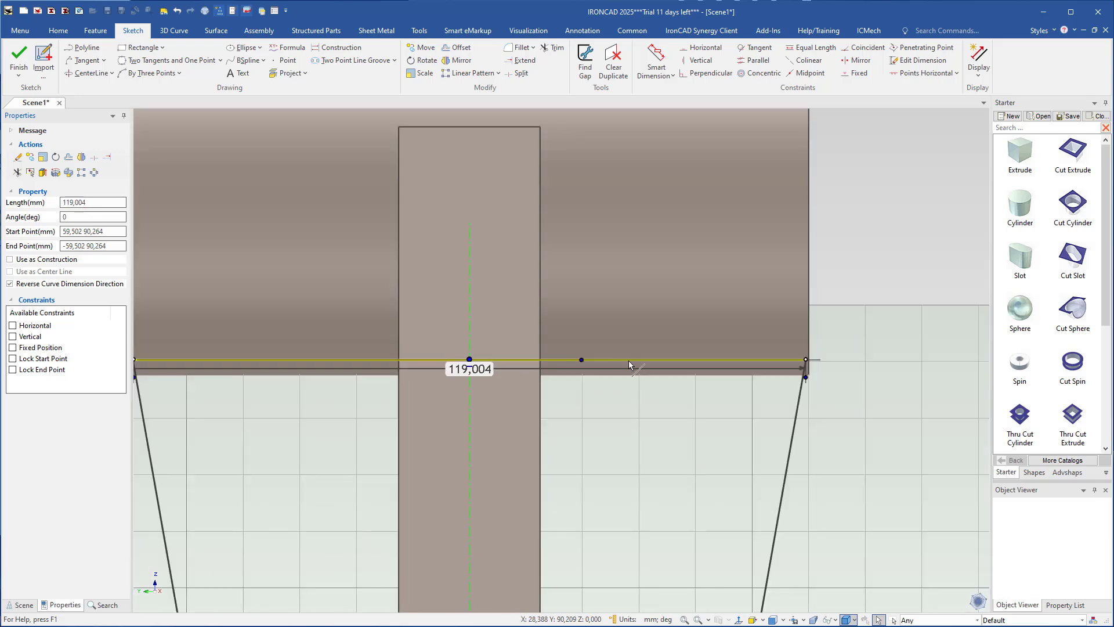
left_click_drag(632, 363, 628, 372)
scroll(597, 413, "down", 5)
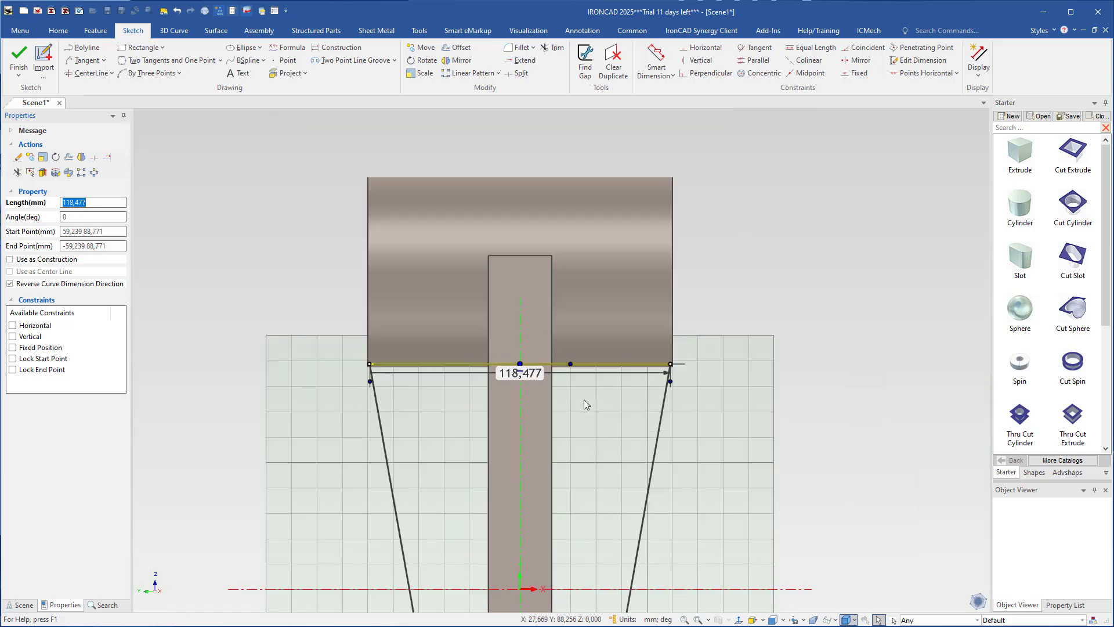
right_click(644, 414)
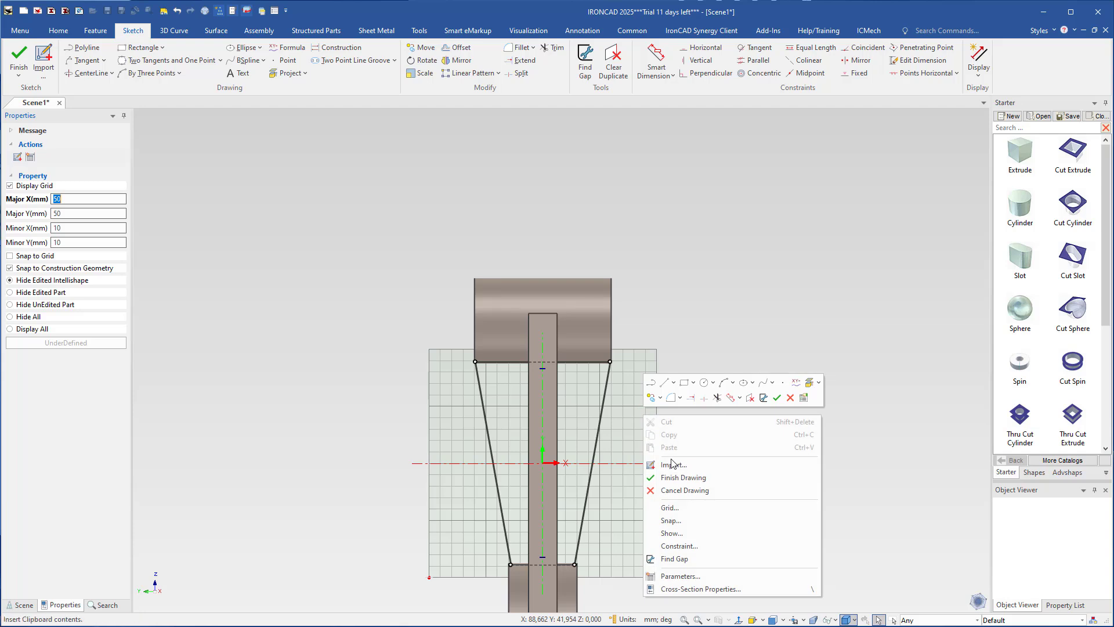
left_click(676, 478)
left_click(667, 426)
Add a catalog cylinder onto the curved outer surface of the hub near mid-length.
middle_click_drag(560, 376, 424, 378)
scroll(570, 381, "up", 5)
scroll(606, 324, "up", 2)
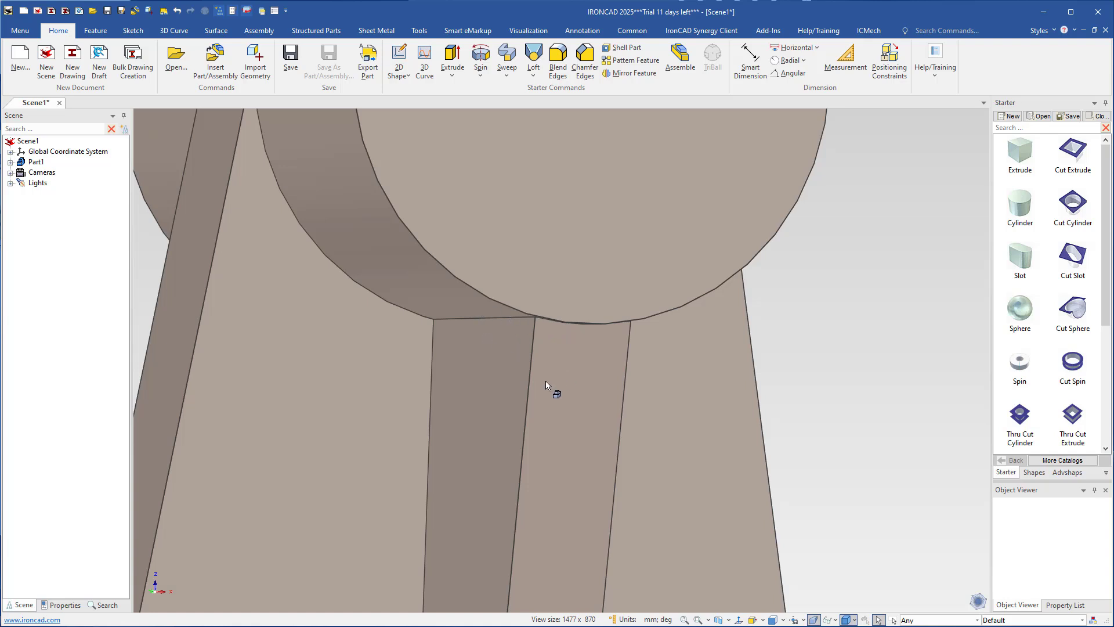
scroll(539, 394, "down", 5)
middle_click_drag(524, 447, 576, 180, "shift")
middle_click_drag(580, 364, 458, 511)
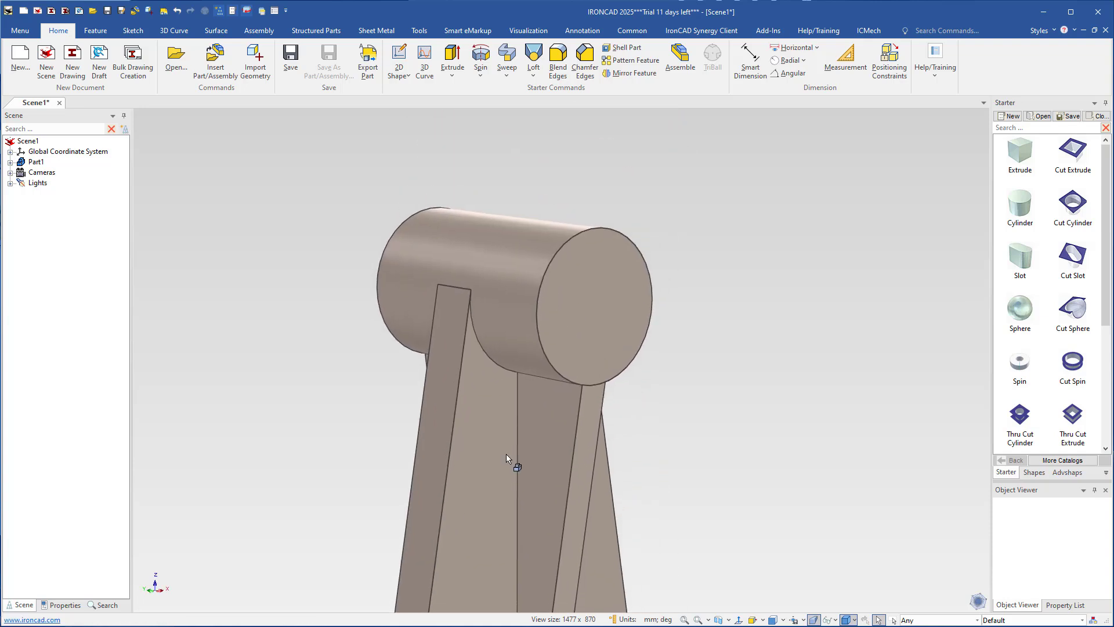
middle_click_drag(506, 458, 542, 410)
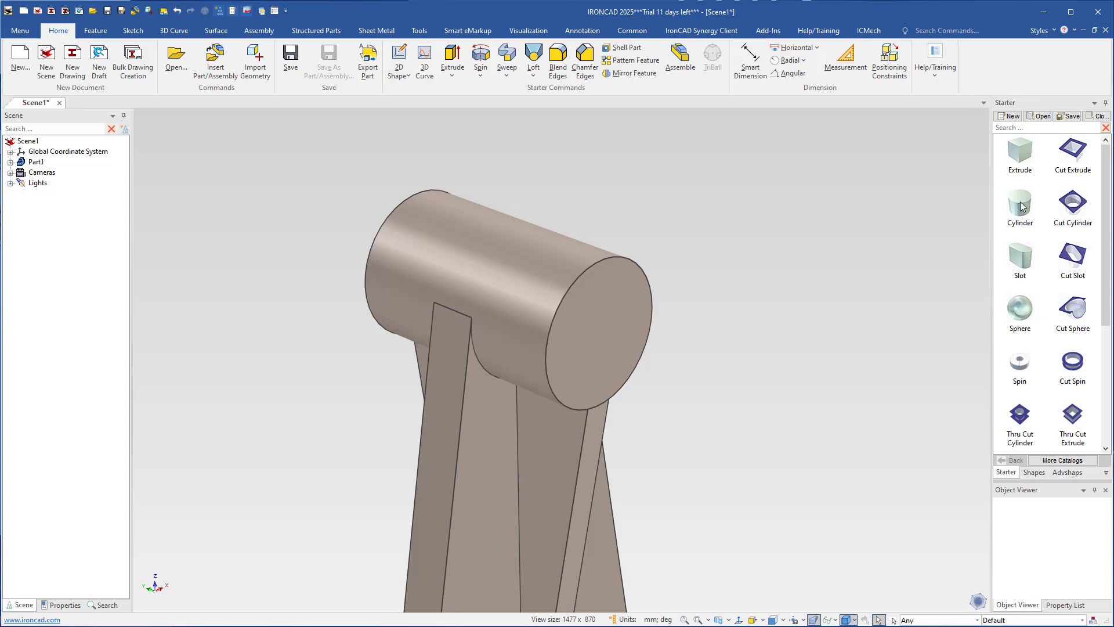
left_click_drag(1022, 206, 491, 250)
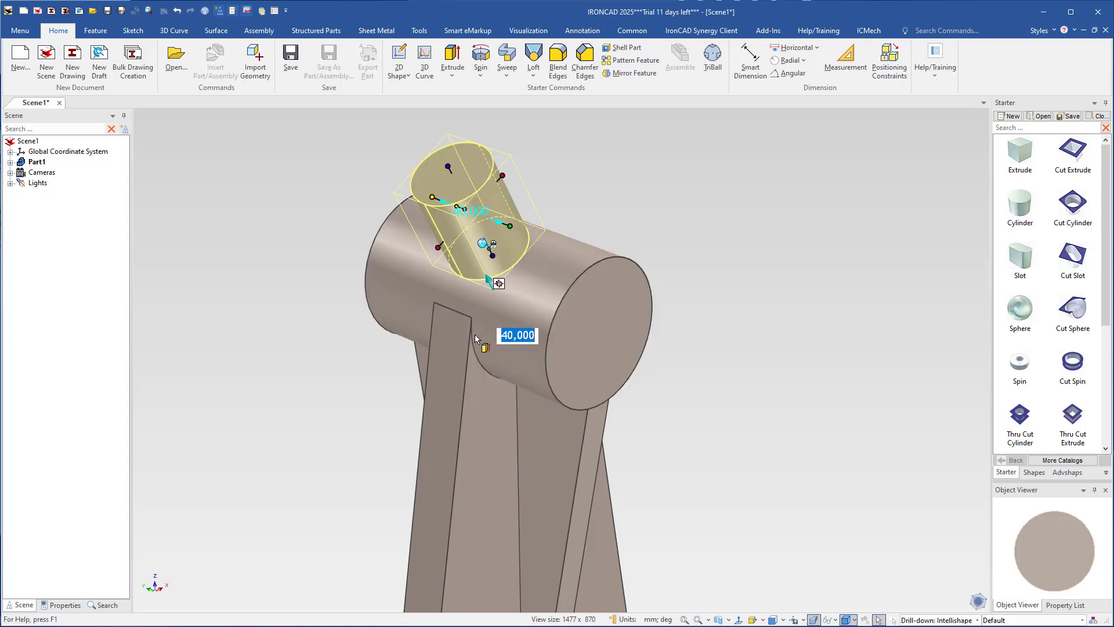
middle_click_drag(476, 339, 433, 424)
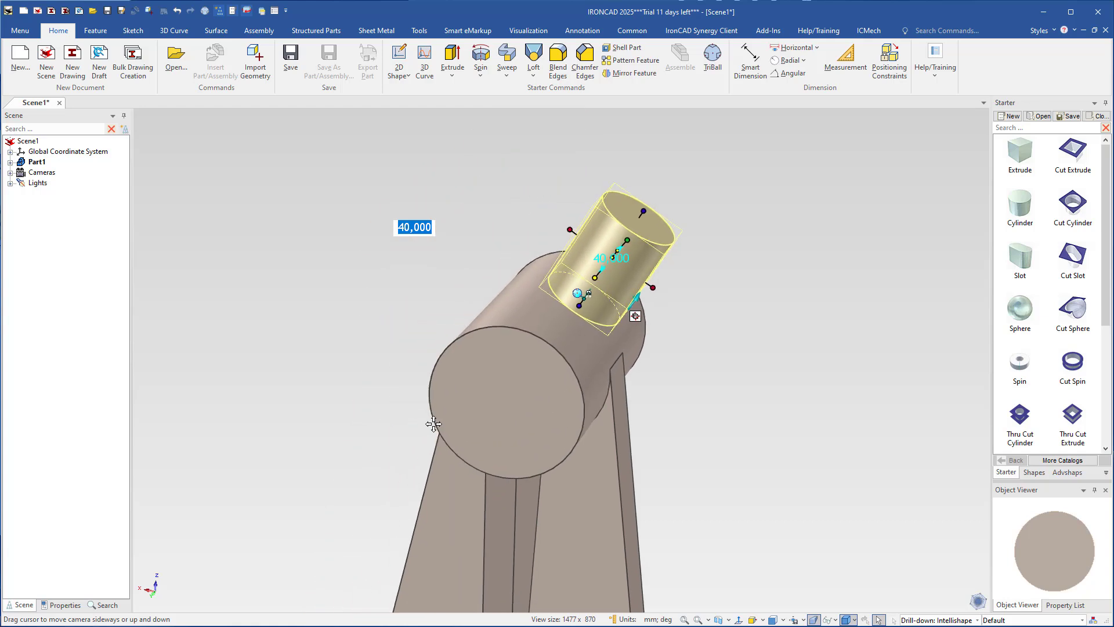
scroll(592, 304, "up", 2)
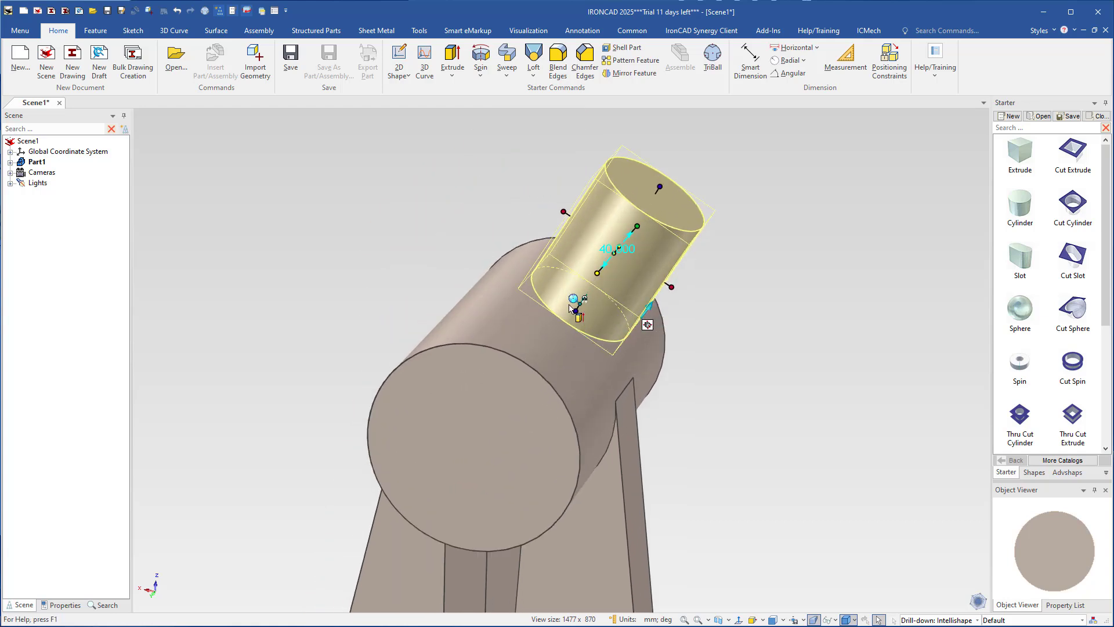
scroll(570, 304, "up", 1)
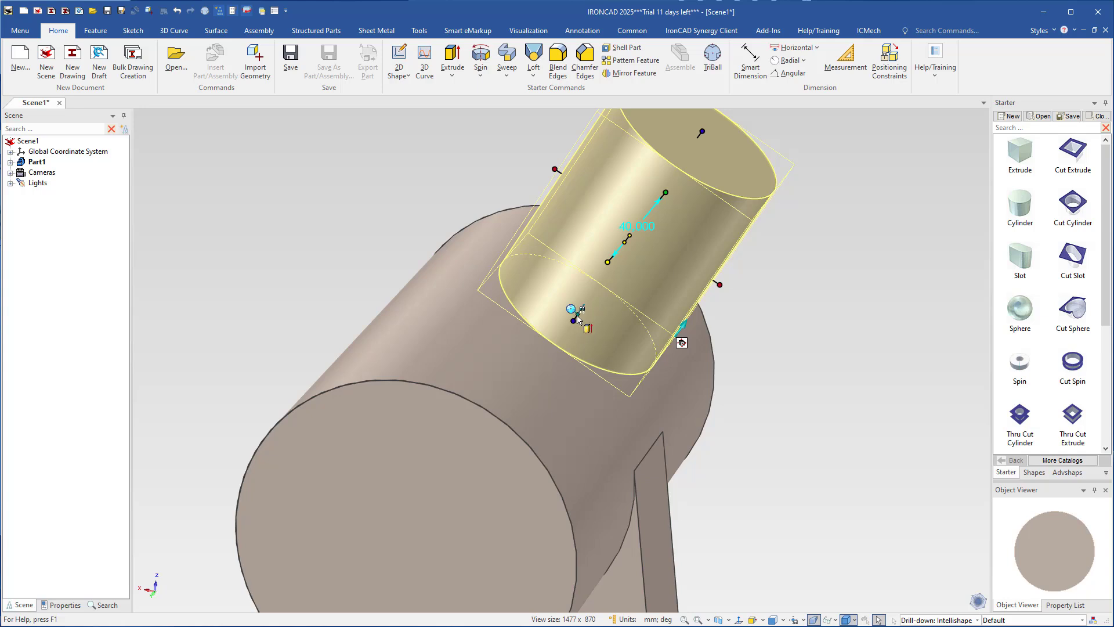
left_click(398, 184)
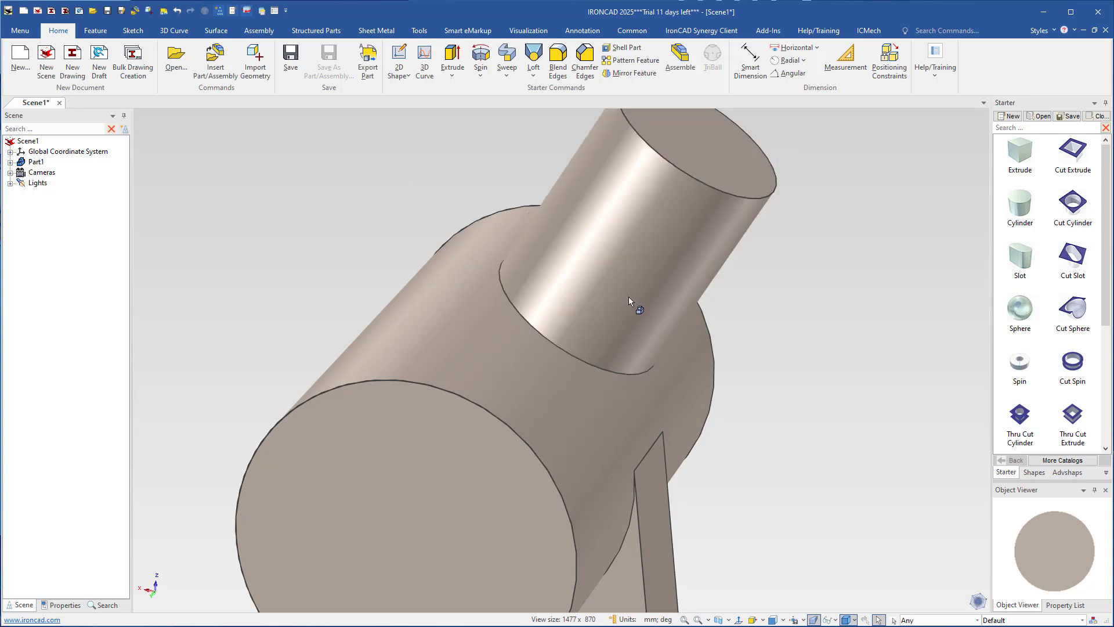
Select the new cylinder as a shape and reposition only its TriBall onto the hub's axis using To Center Point.
left_click(629, 280)
left_click(625, 280)
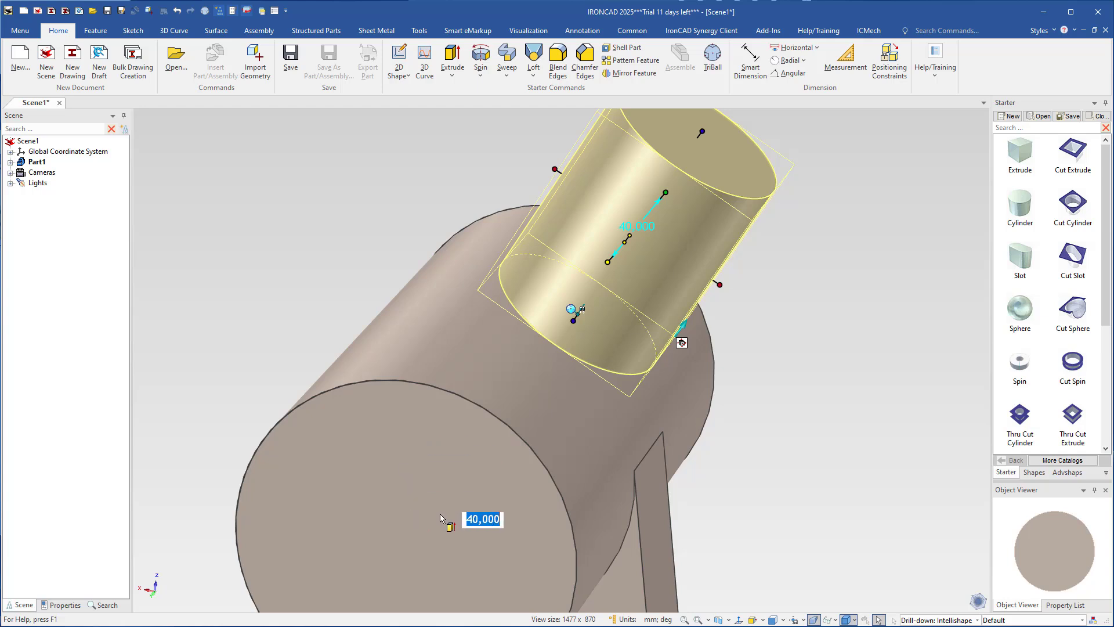
key("F10")
middle_click_drag(570, 437, 612, 368)
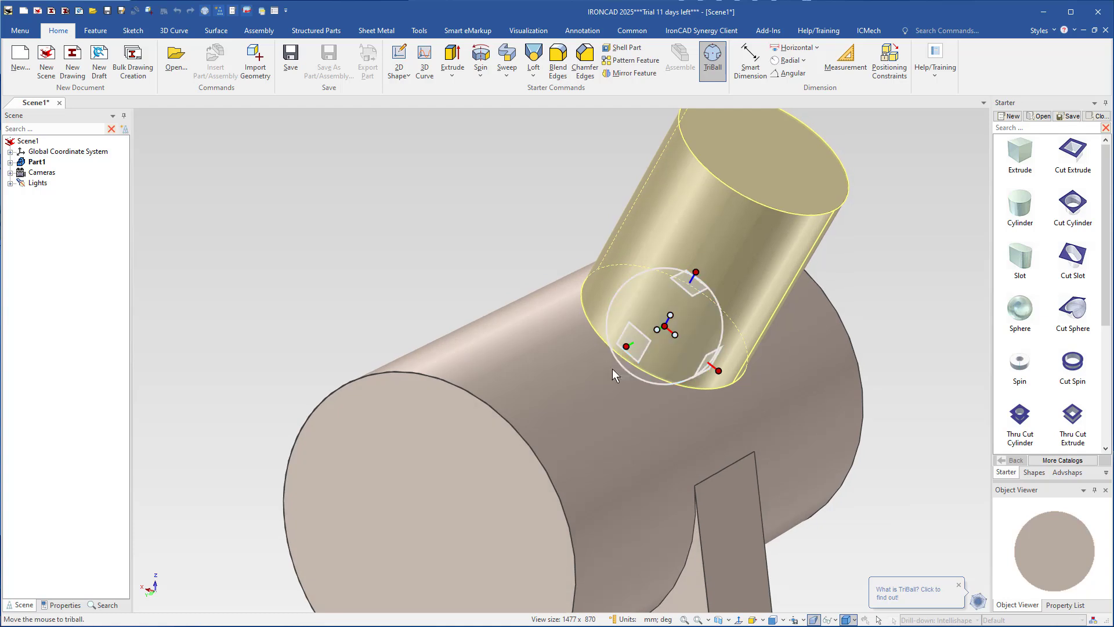
right_click(642, 347)
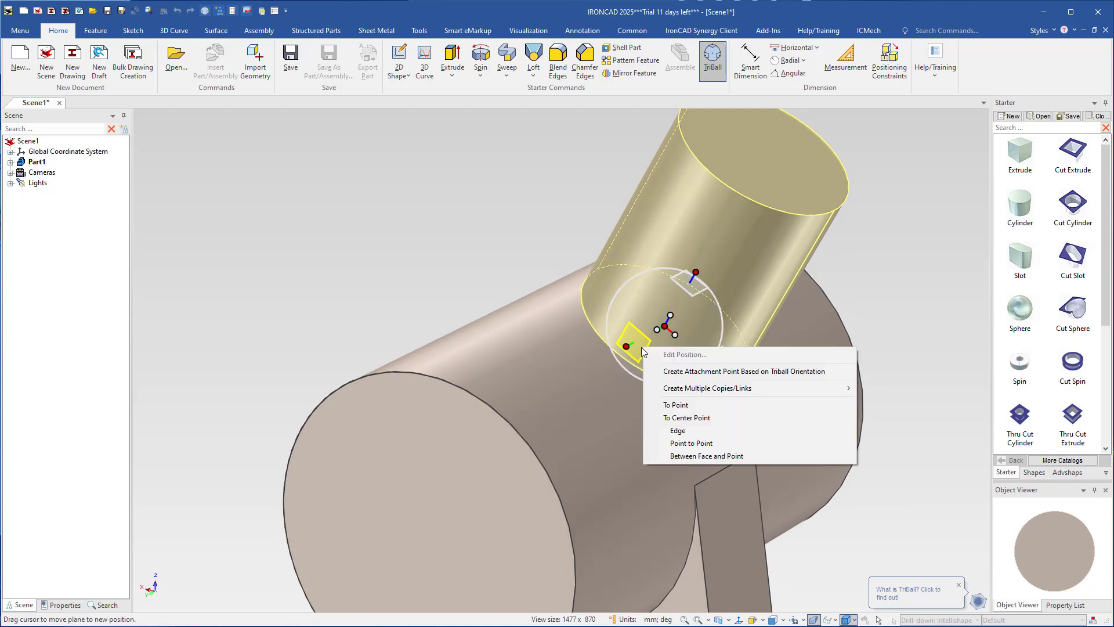
left_click(684, 417)
left_click(582, 432)
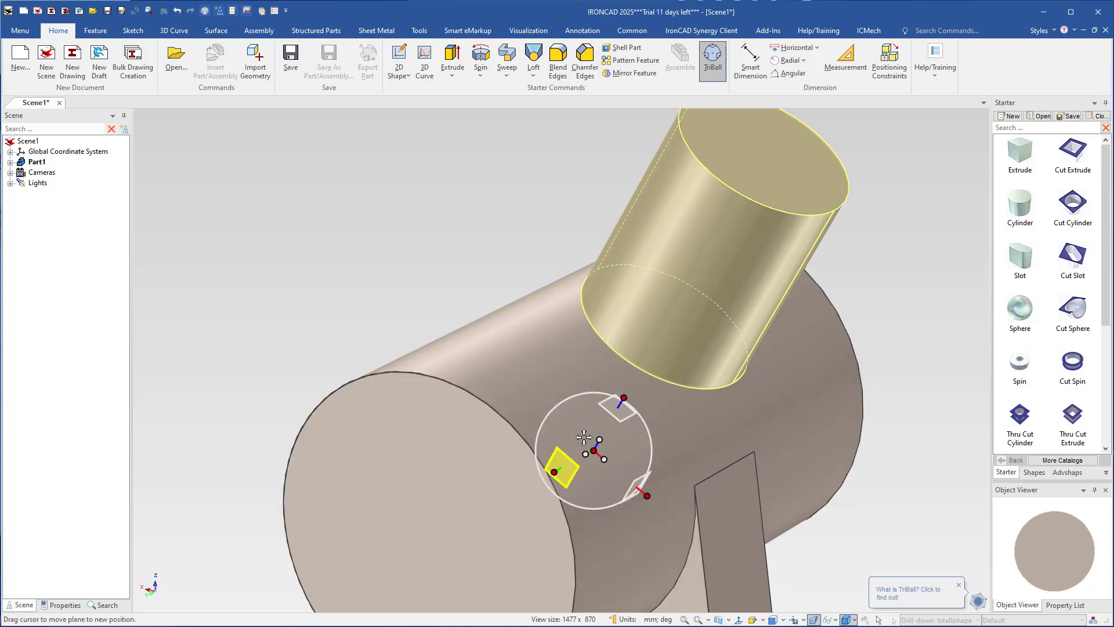
Rotate the cylinder about the hub's axis with the TriBall so that it stands vertically on the hub.
left_click_drag(553, 475, 606, 439)
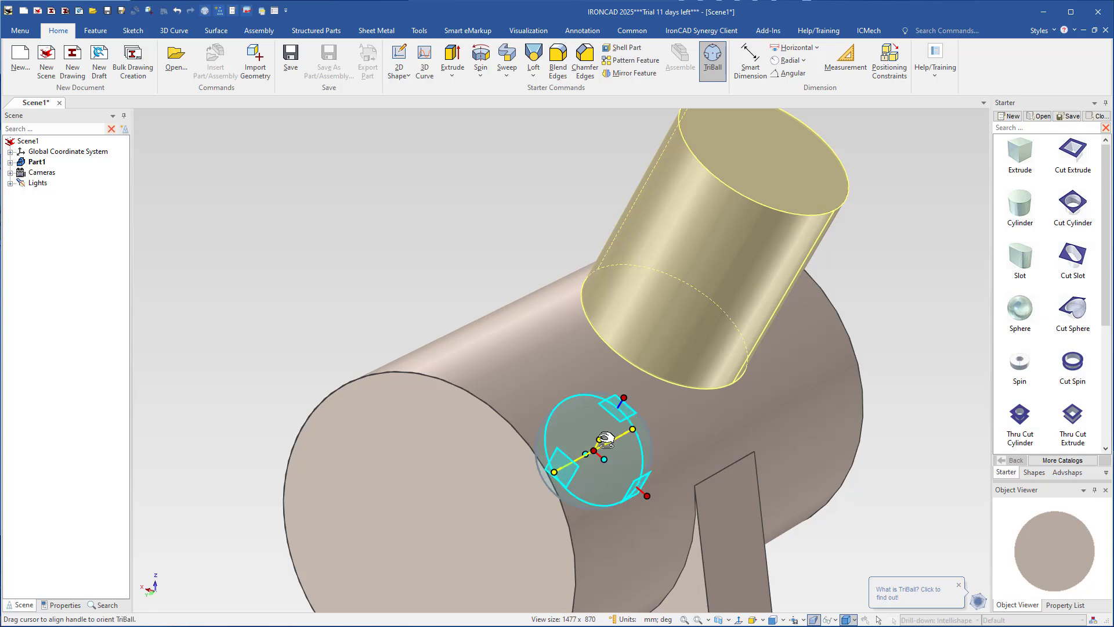
right_click(605, 439)
left_click(627, 461)
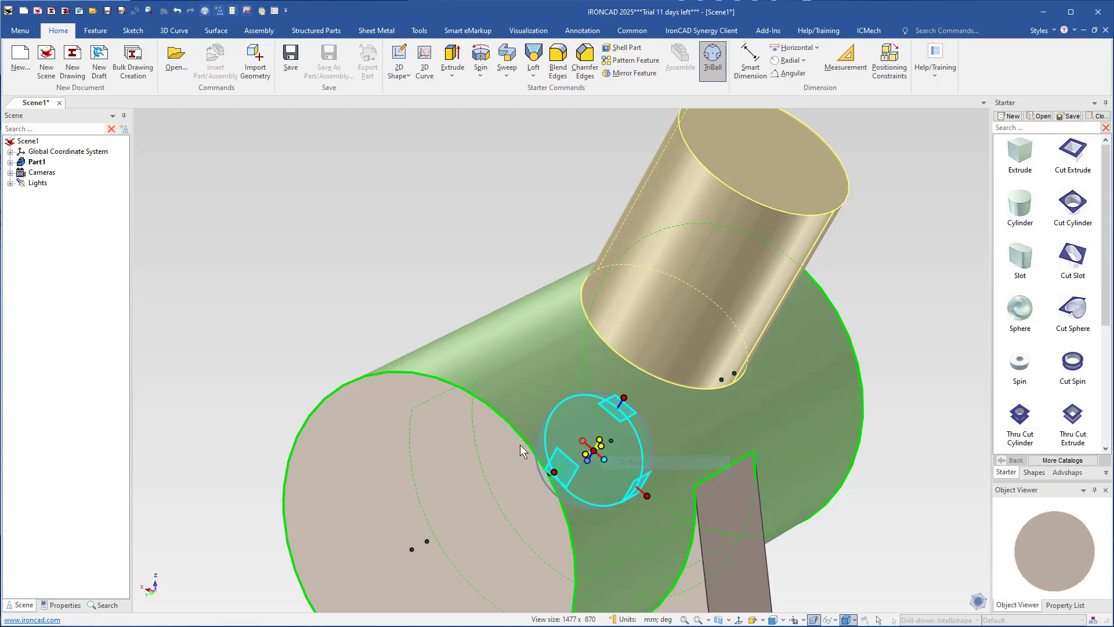
left_click(429, 376)
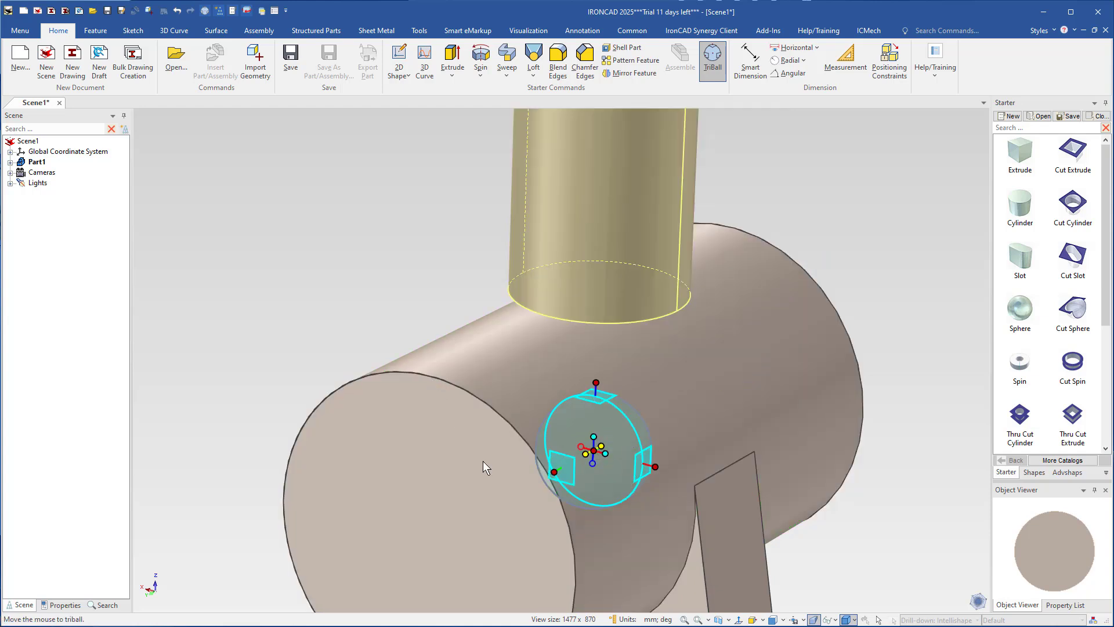
key("F10")
Extend the vertical cylinder down into the hub to a height of about 64.3 mm and set its diameter to 50 mm.
middle_click_drag(562, 535, 564, 311)
scroll(521, 434, "down", 2)
left_click_drag(596, 271, 596, 313)
middle_click_drag(589, 272, 574, 387, "shift")
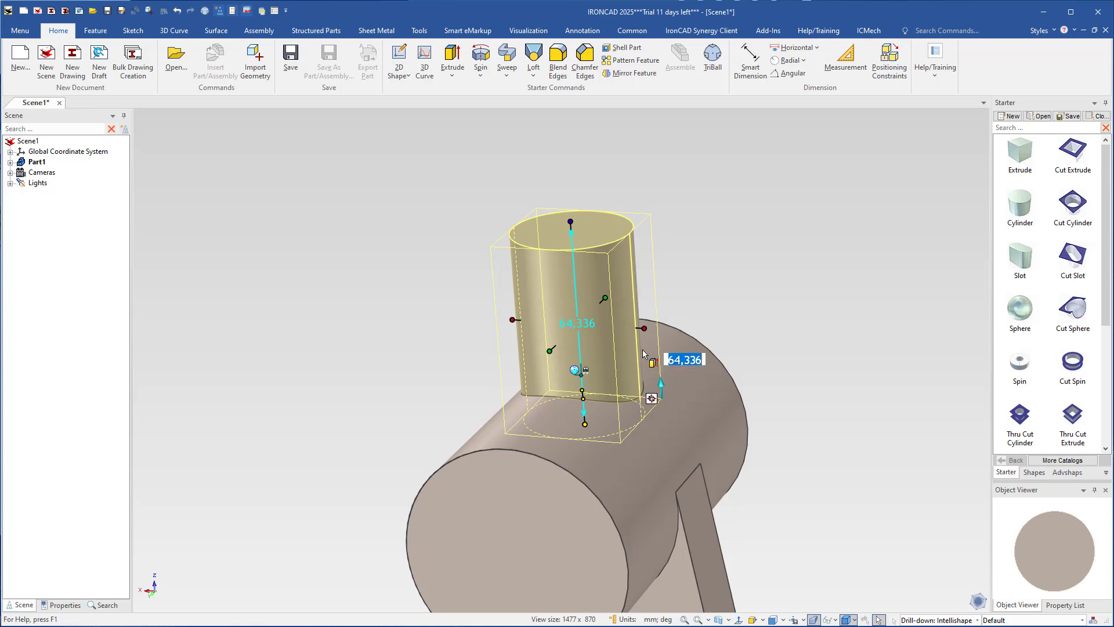
left_click(649, 328)
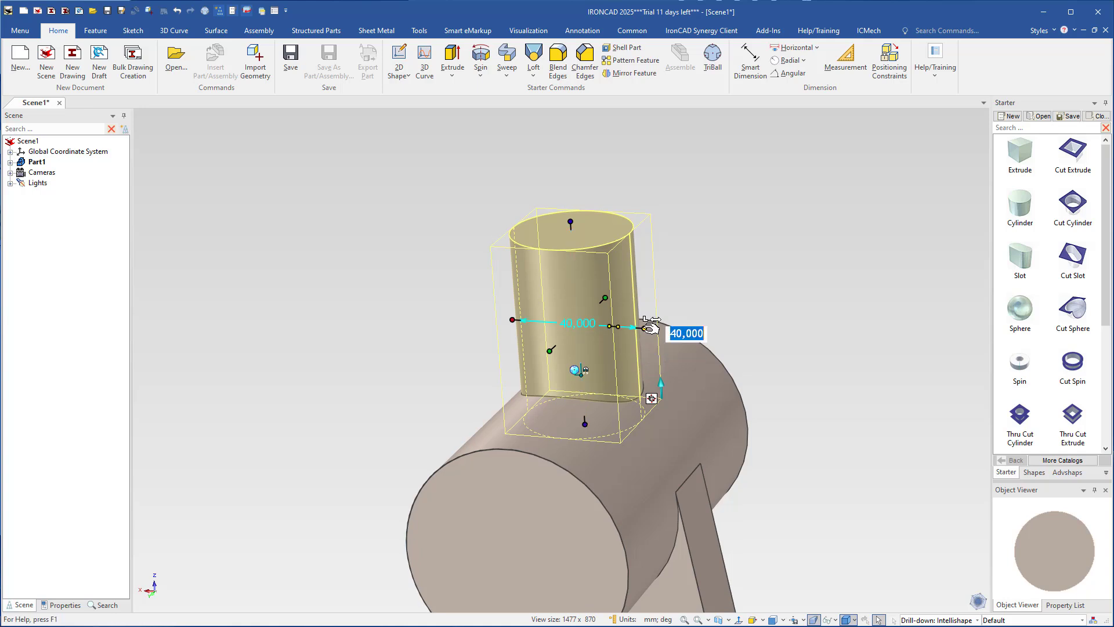
type("50")
key("Return")
Centre the cylinder along the hub's length between the two hub end faces with the TriBall.
middle_click_drag(580, 506, 523, 506)
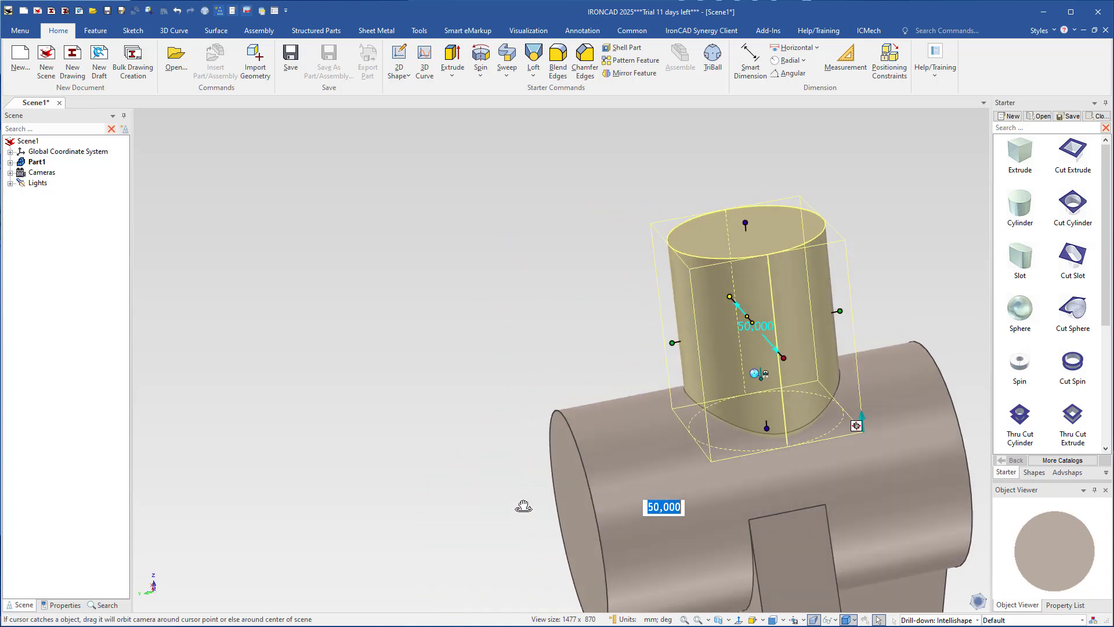
middle_click_drag(637, 497, 401, 481, "shift")
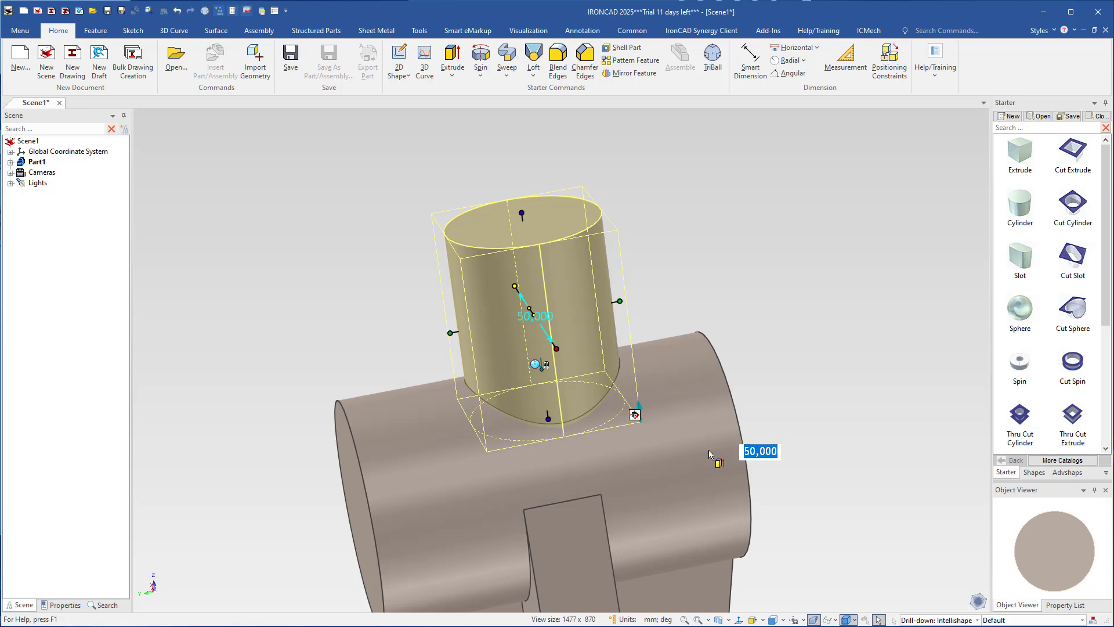
key("F10")
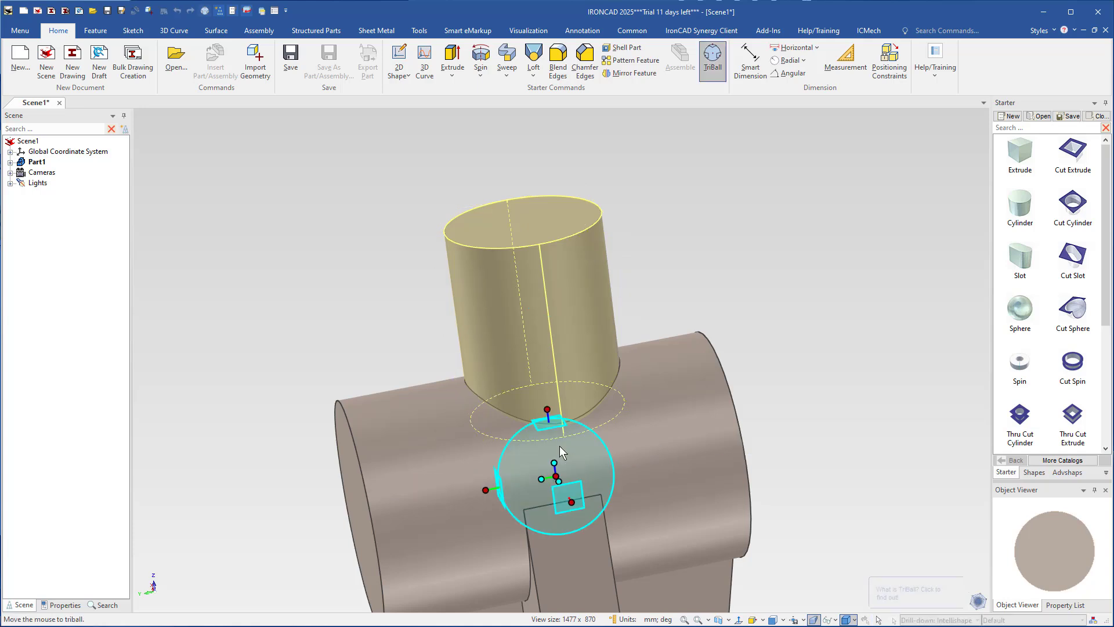
right_click(491, 490)
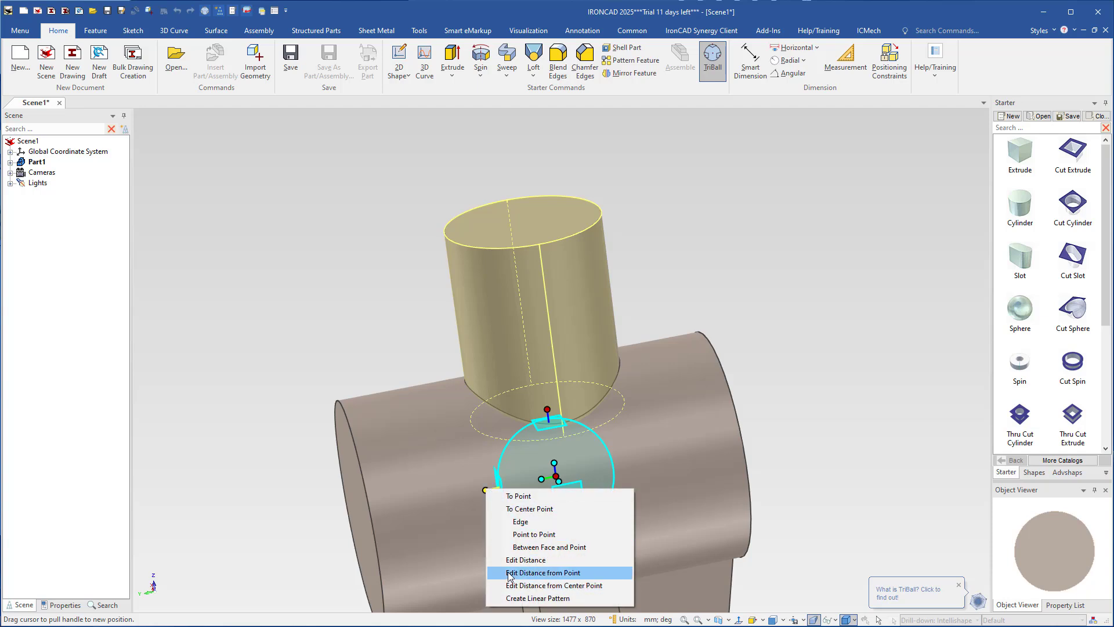
left_click(520, 548)
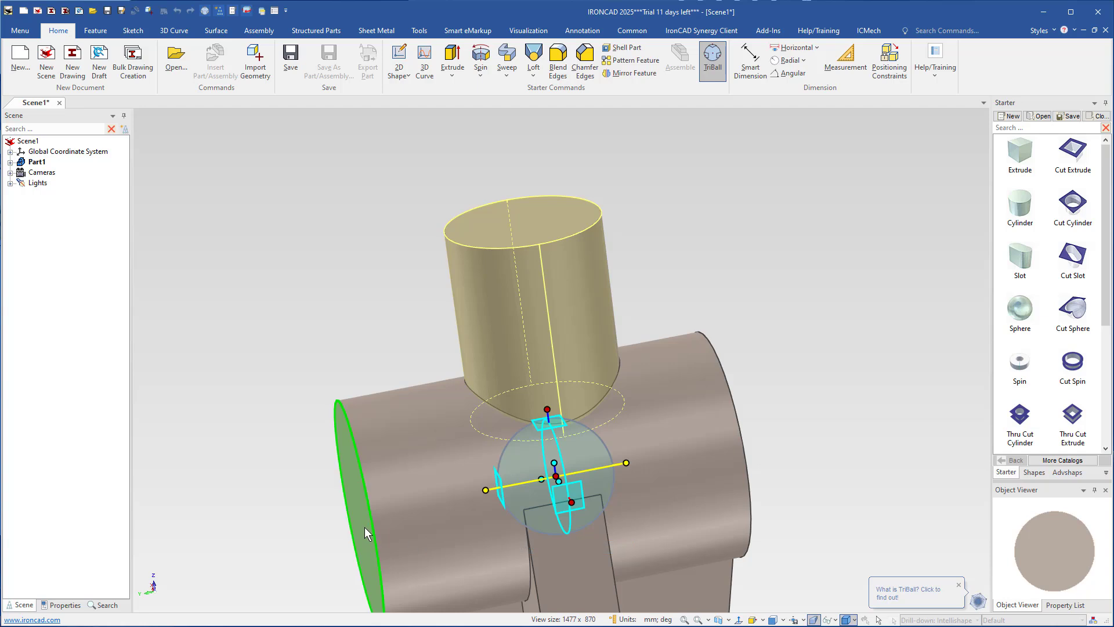
left_click(743, 450)
key("Escape")
key("Escape")
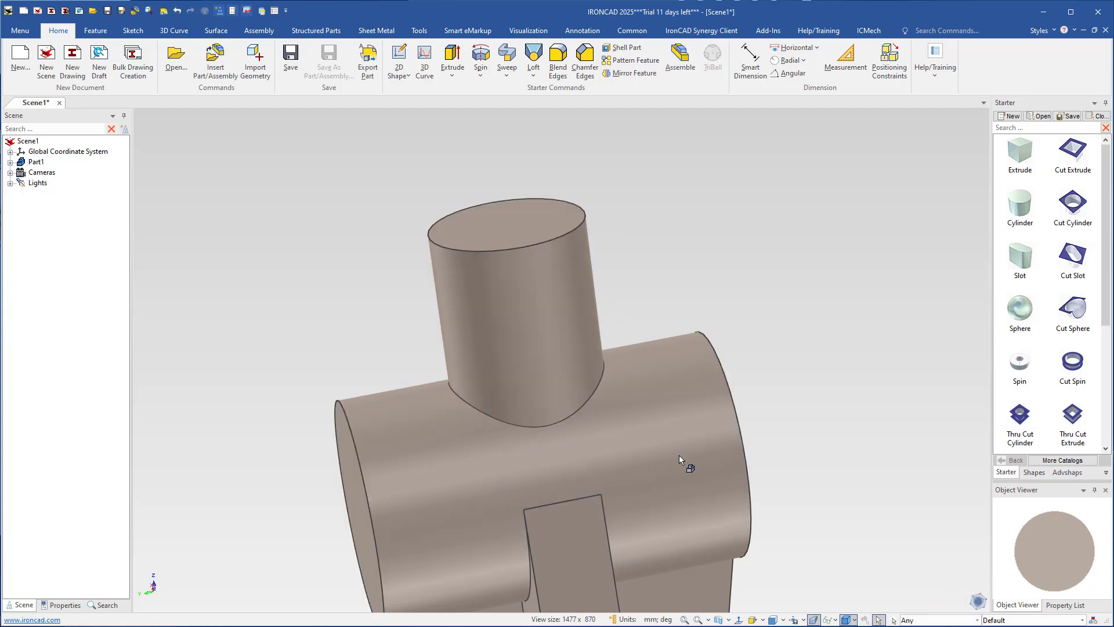
Set the vertical boss's height so its top lies 380 mm from the fork arm's end face, using Edit Distance from Point.
scroll(541, 509, "down", 3)
middle_click_drag(541, 509, 563, 544)
scroll(554, 393, "up", 3)
left_click(532, 293)
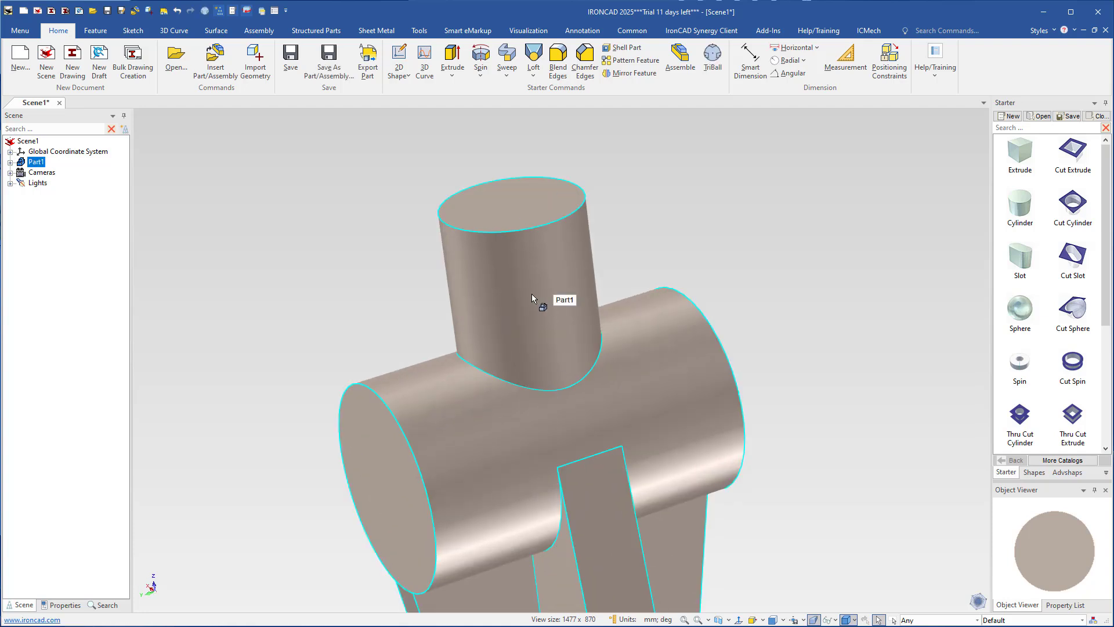
left_click(483, 244)
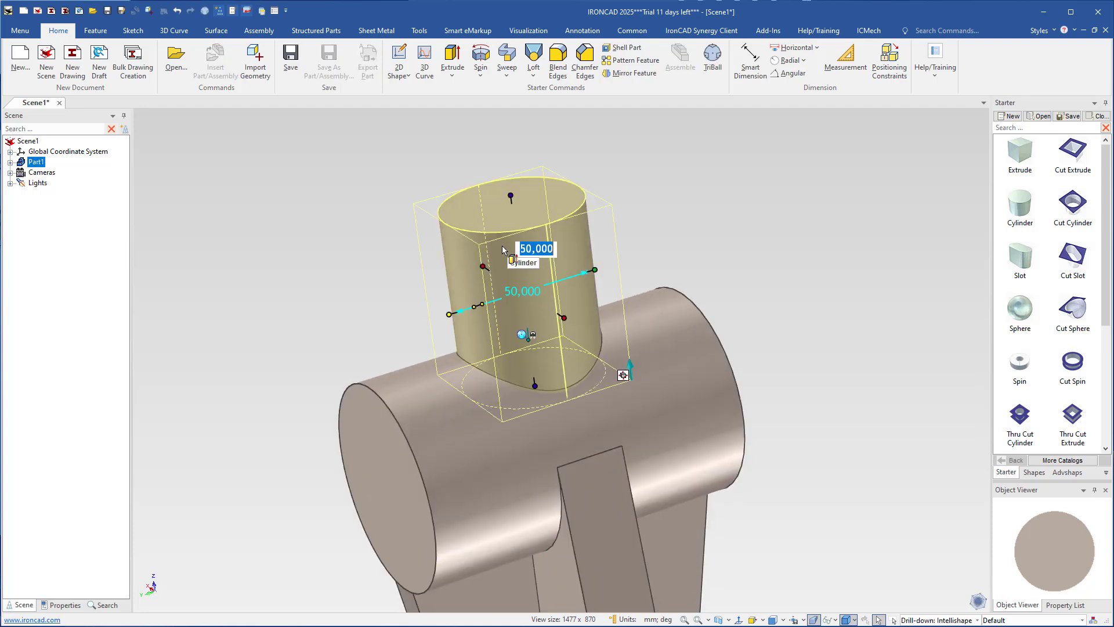
right_click(512, 195)
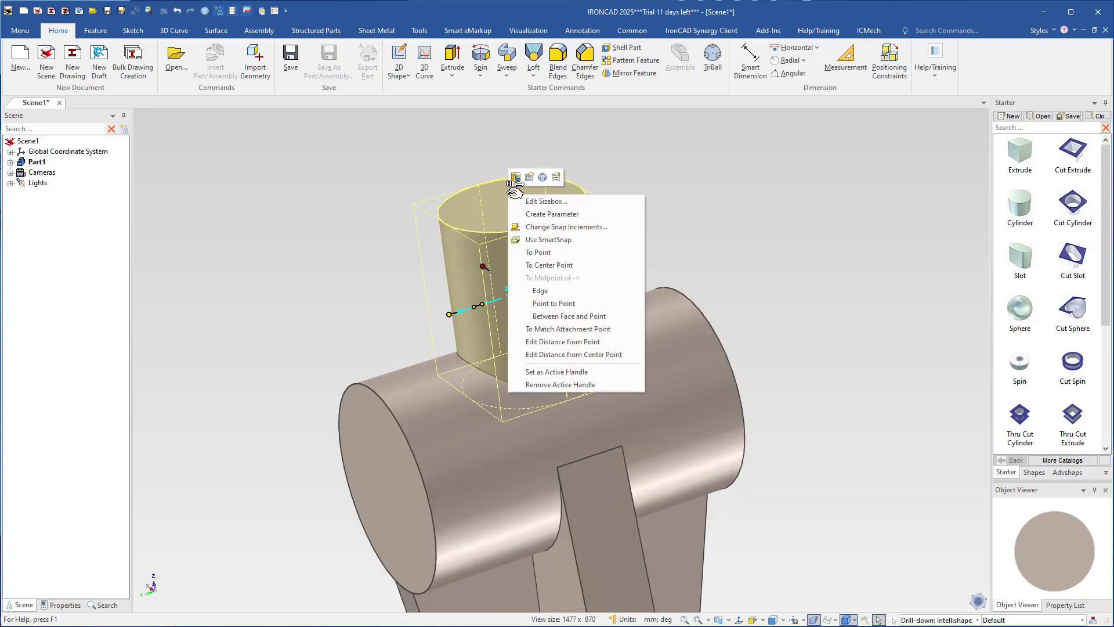
left_click(545, 342)
scroll(588, 366, "down", 5)
middle_click_drag(577, 537, 627, 426, "shift")
scroll(627, 426, "up", 3)
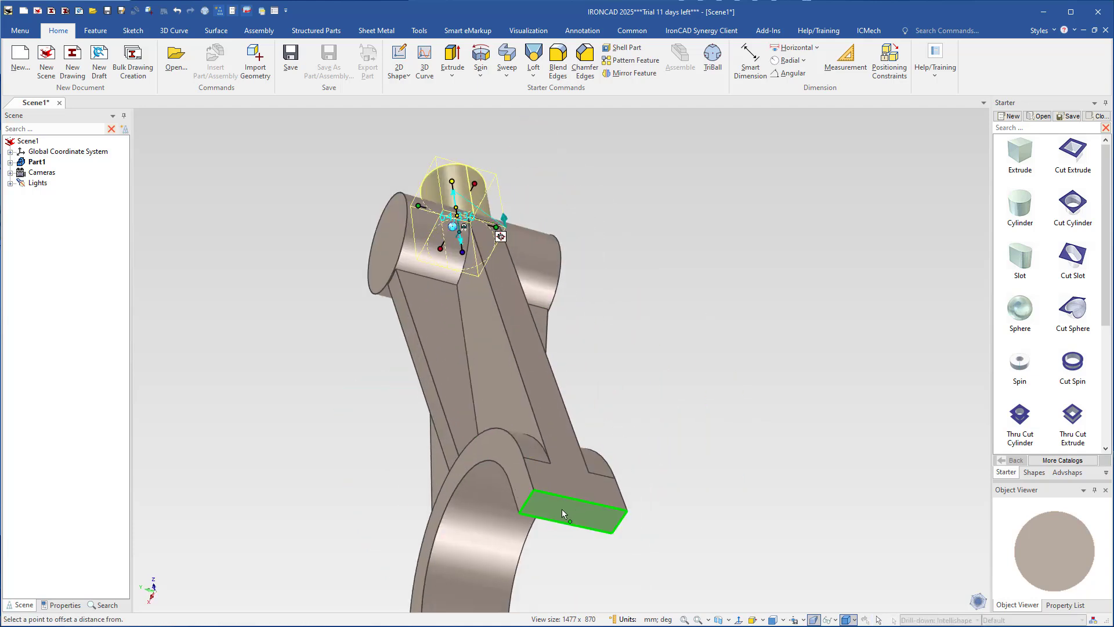
left_click(561, 510)
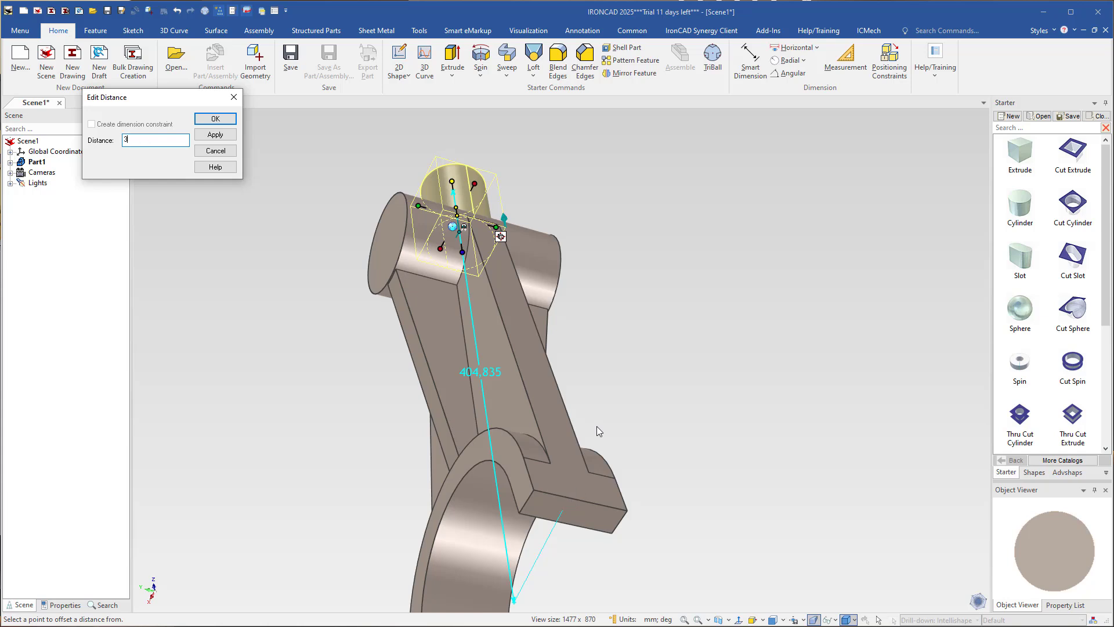
type("380")
key("Return")
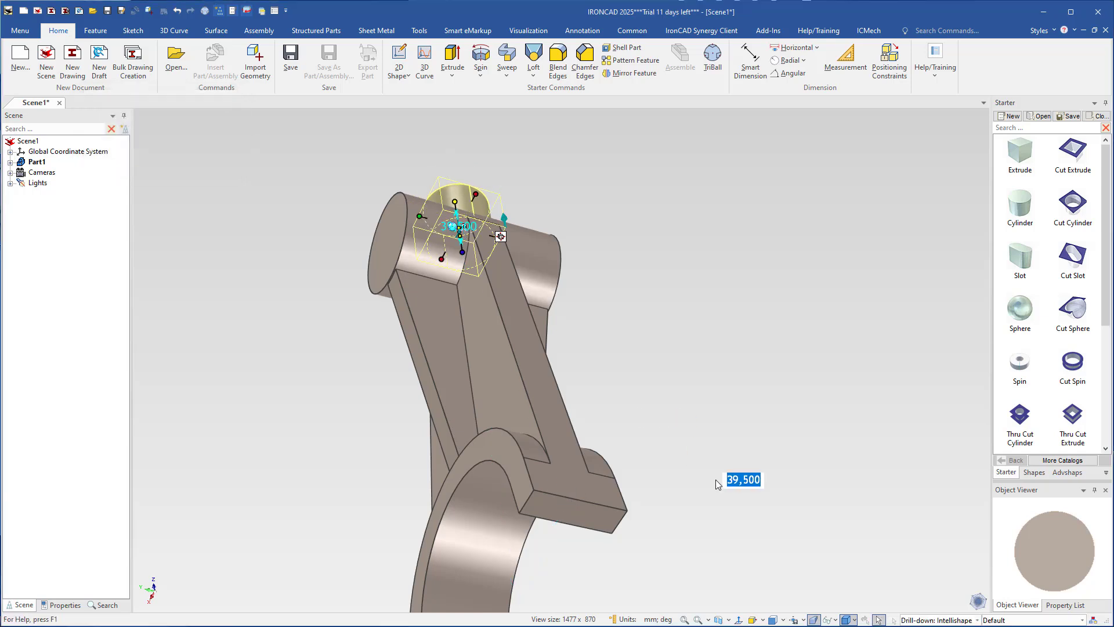
left_click(646, 331)
Cut a 20 mm diameter hole centred on the boss's top face with a Cut Cylinder shape.
middle_click_drag(569, 162, 672, 463)
scroll(553, 222, "down", 3)
middle_click_drag(562, 201, 540, 287)
scroll(540, 287, "up", 3)
left_click(540, 288)
left_click(526, 279)
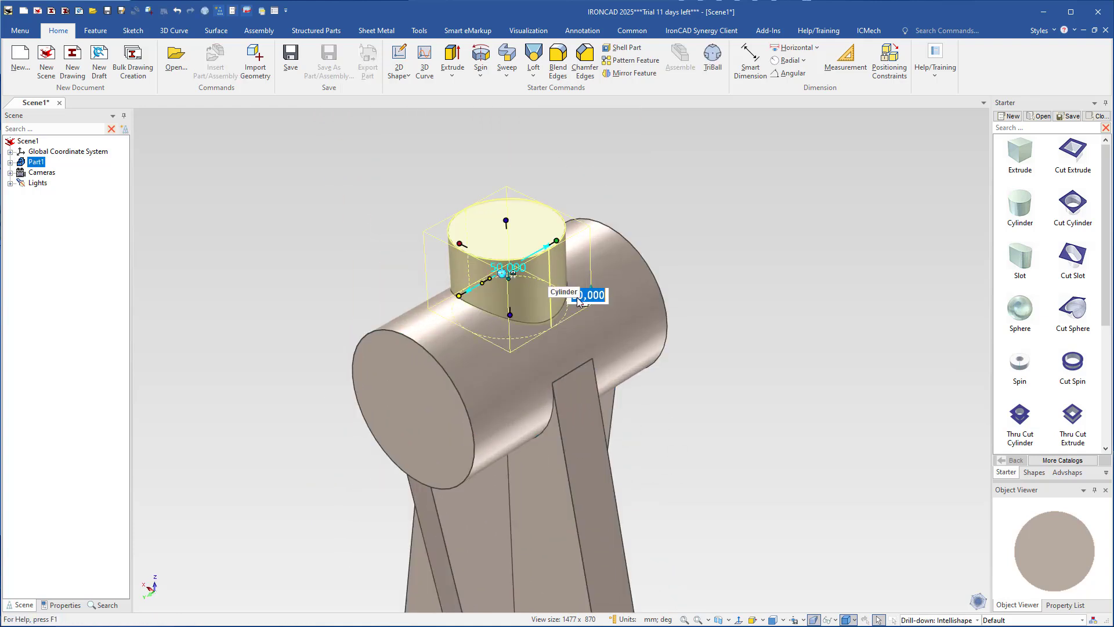
left_click(776, 238)
scroll(561, 260, "up", 2)
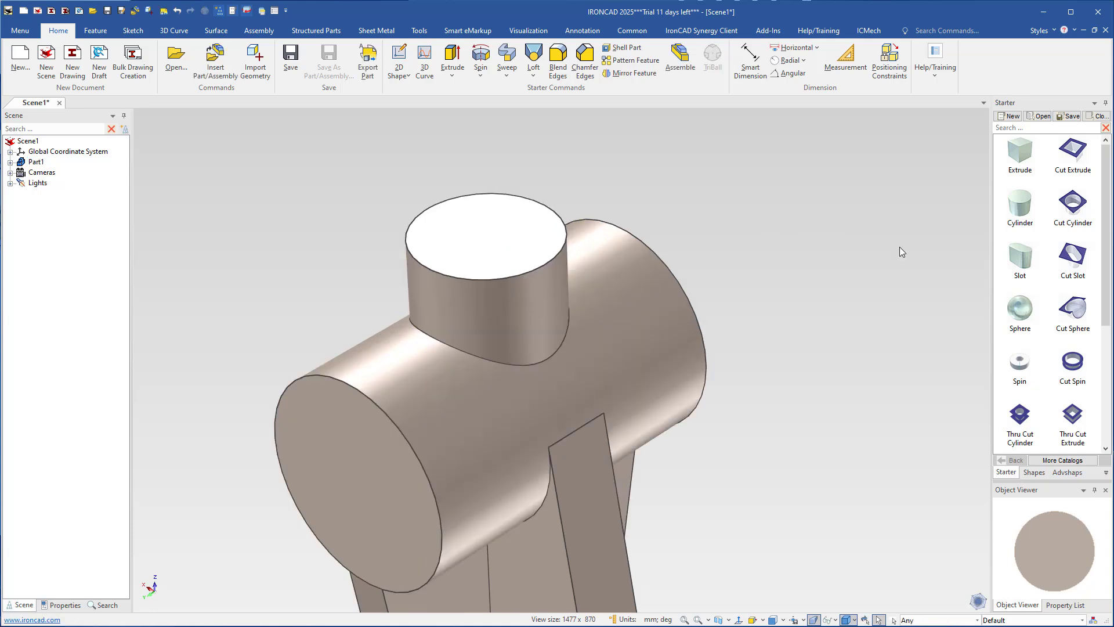
left_click_drag(1075, 209, 486, 237)
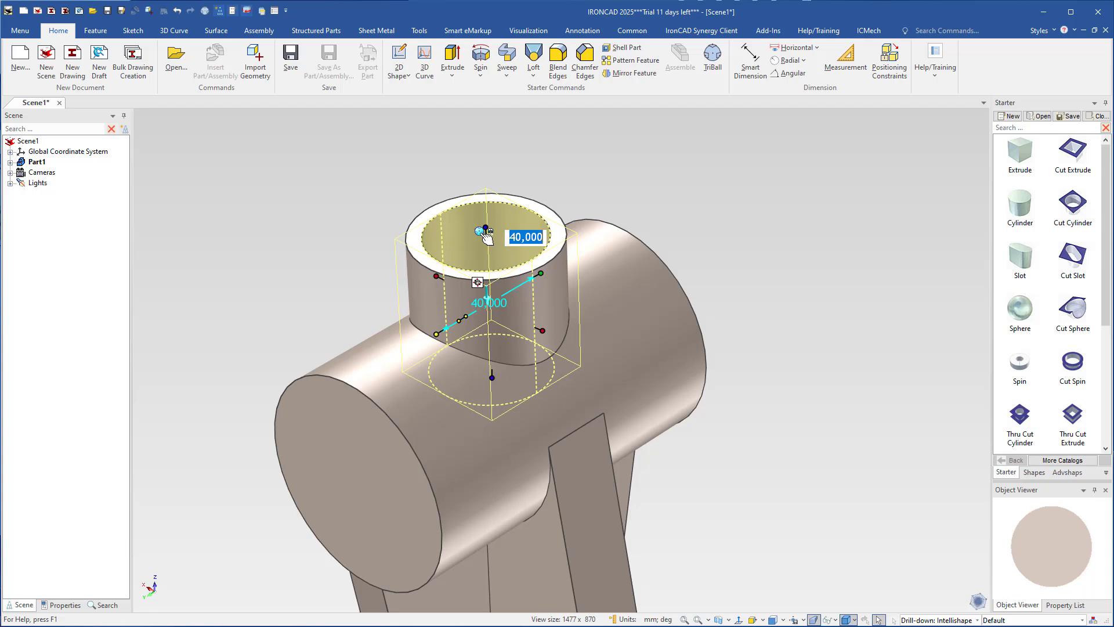
type("20")
key("Tab")
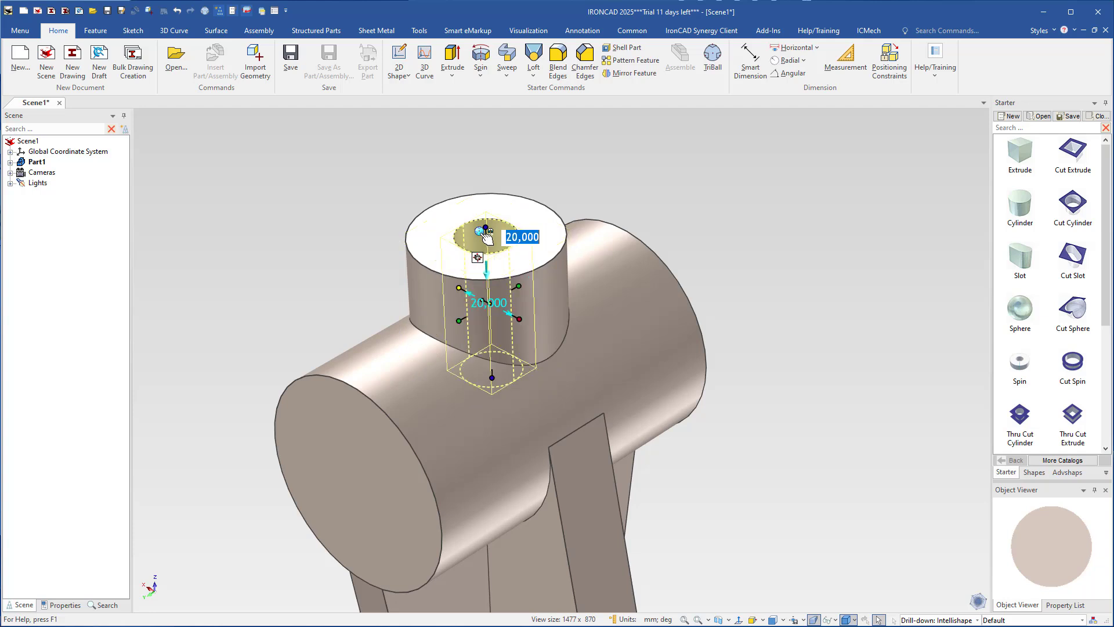
Extend the boss hole's depth to the hub's axis using To Center Point on the hub's cylindrical face.
right_click(491, 378)
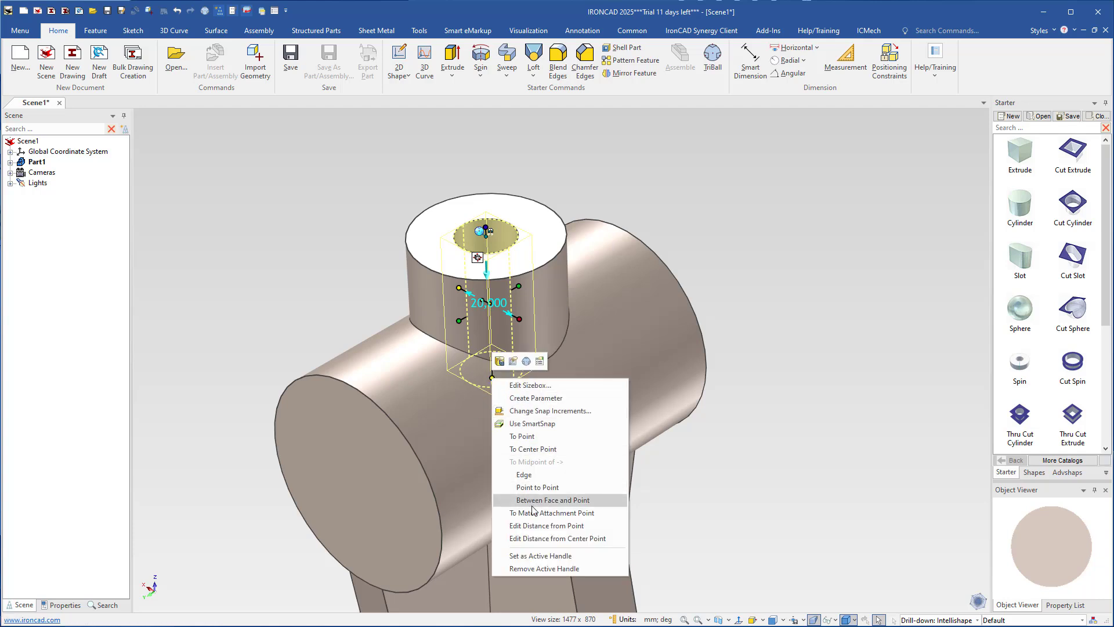
left_click(538, 449)
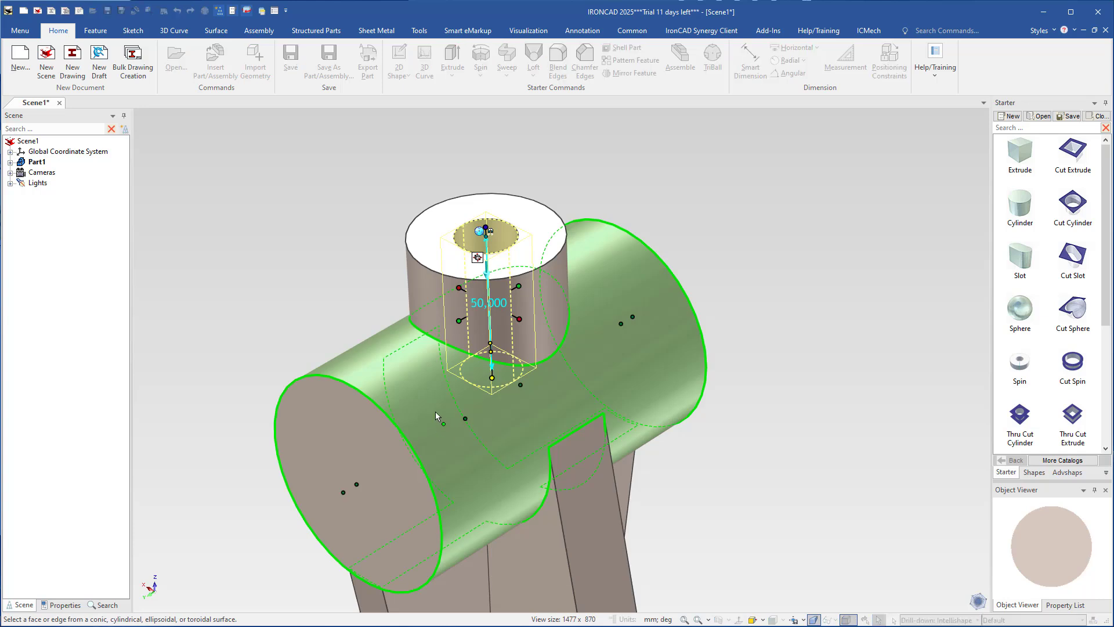
left_click(435, 412)
left_click(747, 502)
Check Countershaft.jpg and add a flat-bottomed metric IPROHoles hole centred on the hub's end: 25 mm diameter, 60 mm deep, counterbore 55 mm by 20 mm, angle 110°.
middle_click_drag(430, 479, 535, 301)
left_click_drag(1113, 17, 441, 86)
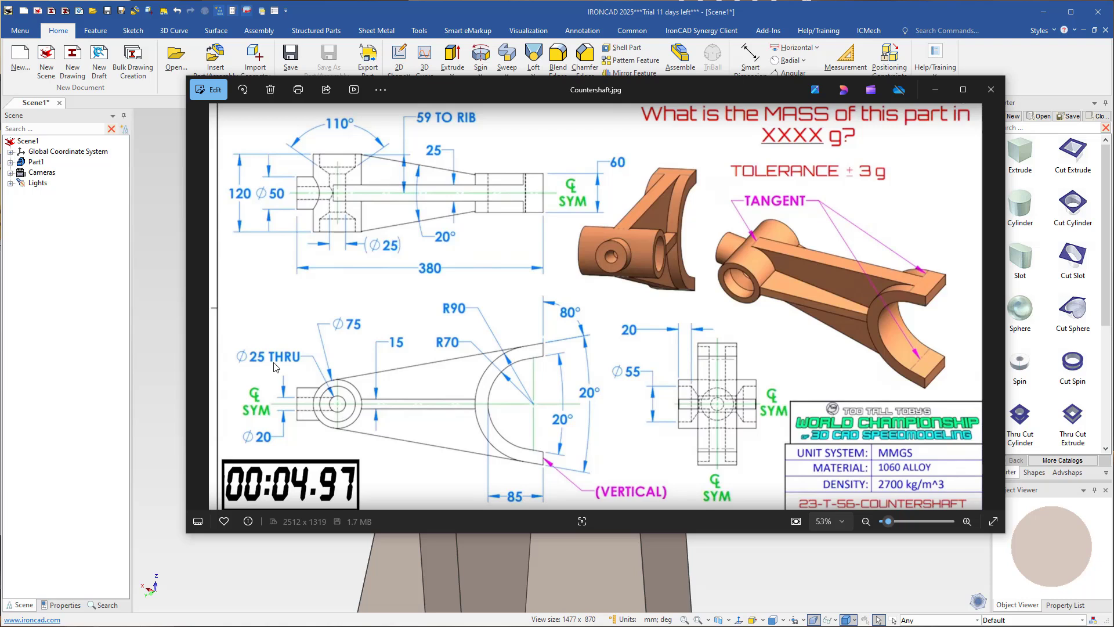
left_click_drag(505, 92, 1113, 45)
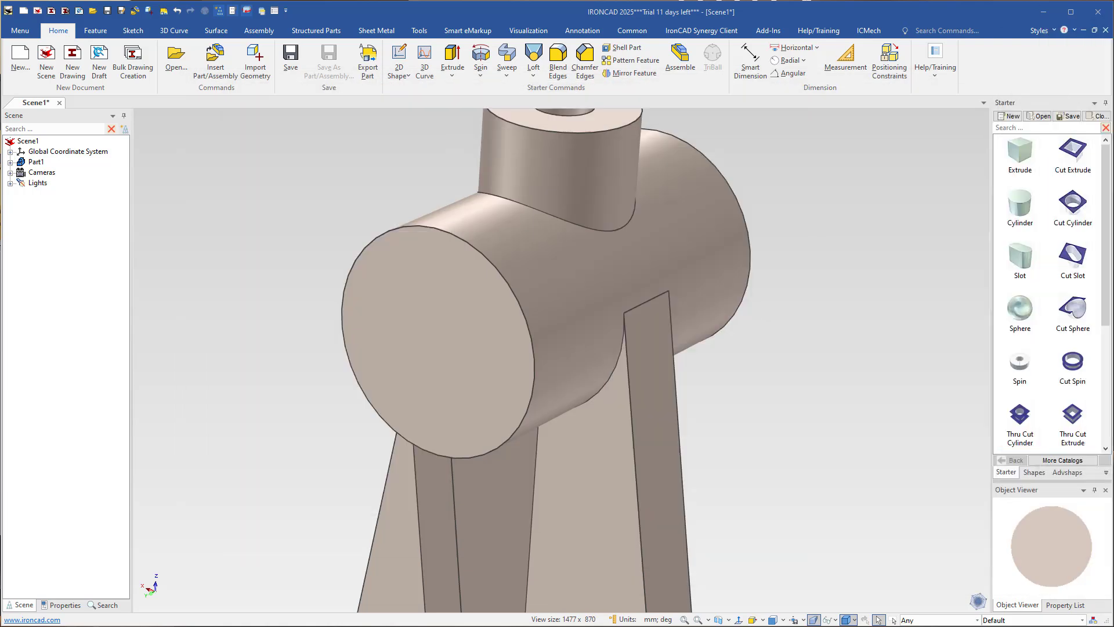
scroll(1038, 376, "down", 4)
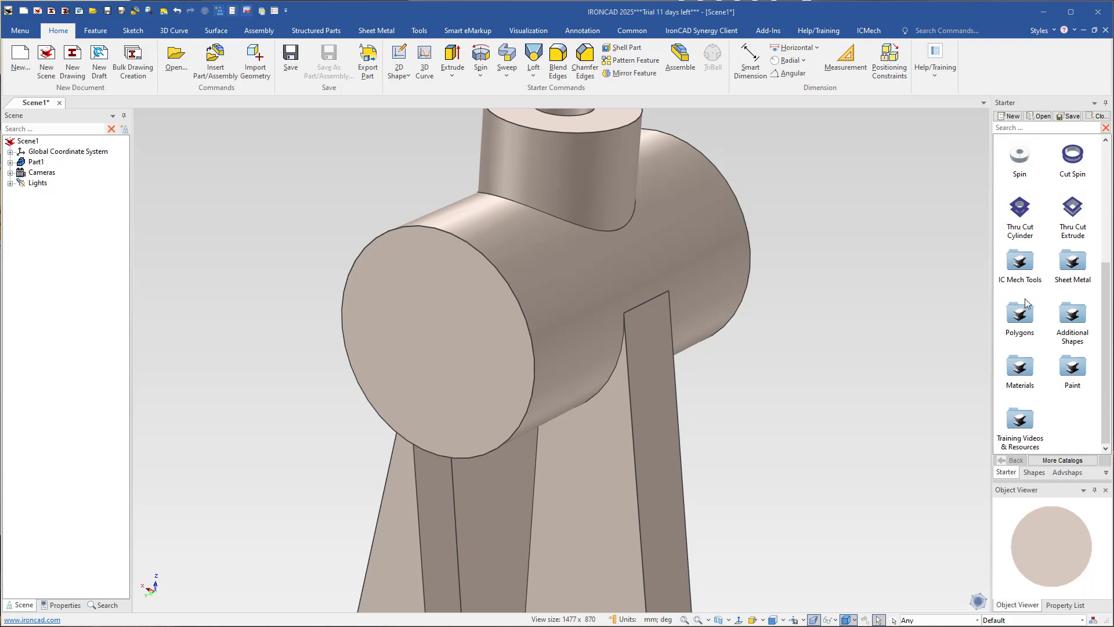
left_click(1017, 264)
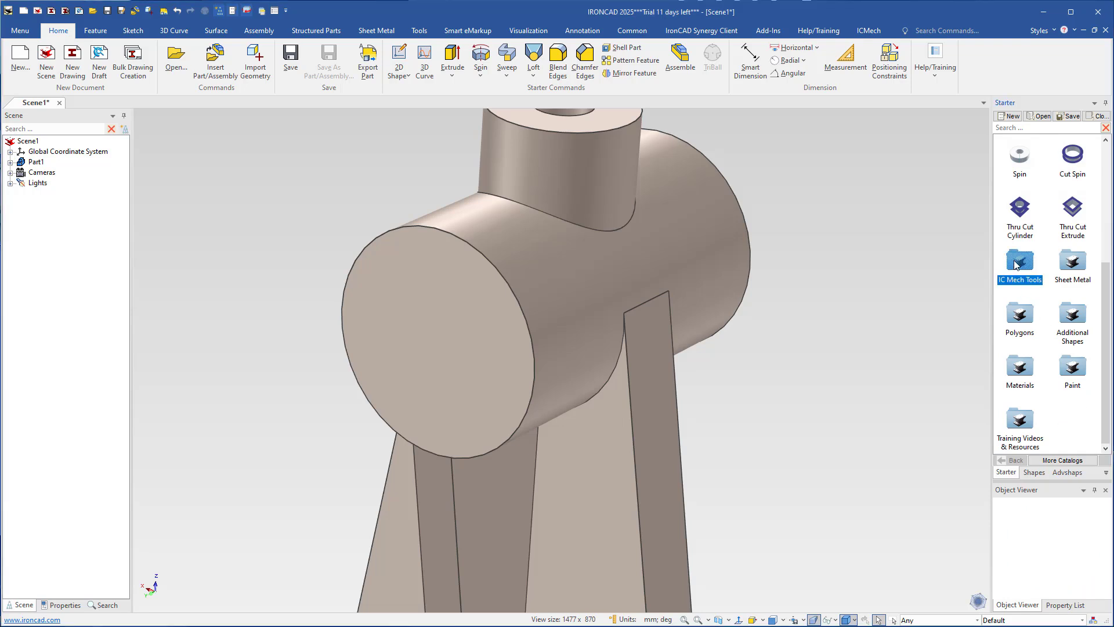
double_click(1015, 265)
left_click_drag(1059, 148, 436, 342)
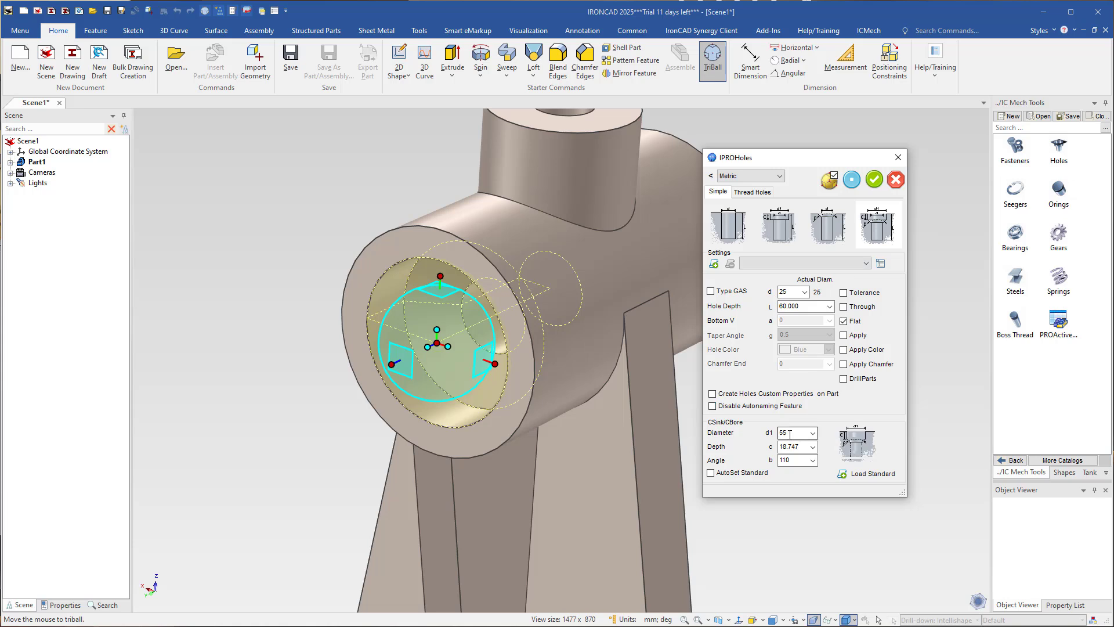
left_click_drag(803, 448, 770, 449)
left_click(852, 181)
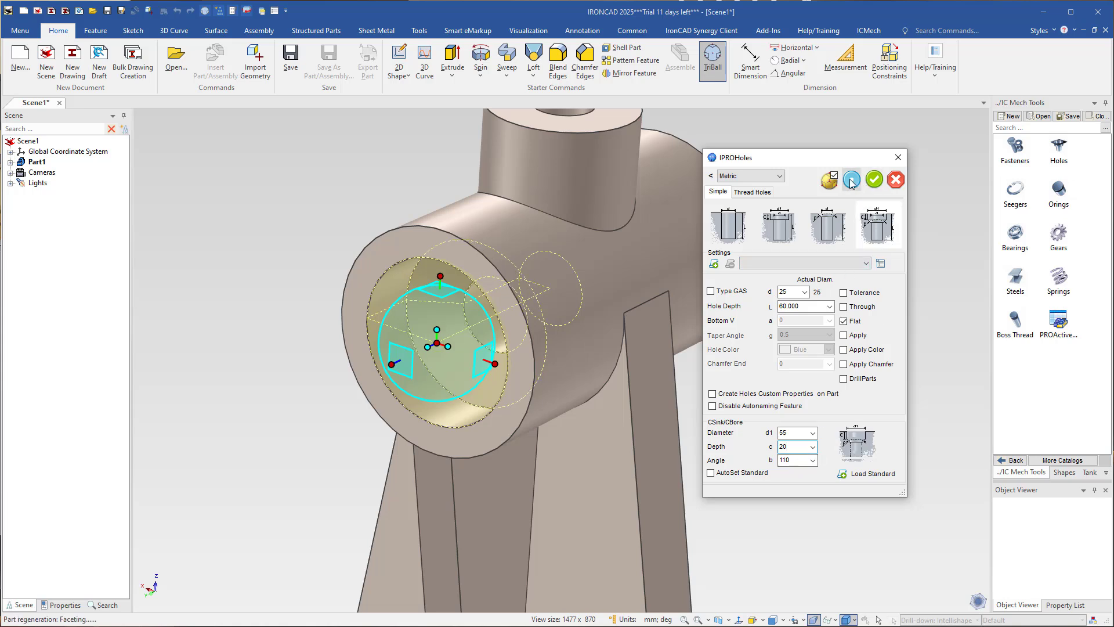
left_click(874, 180)
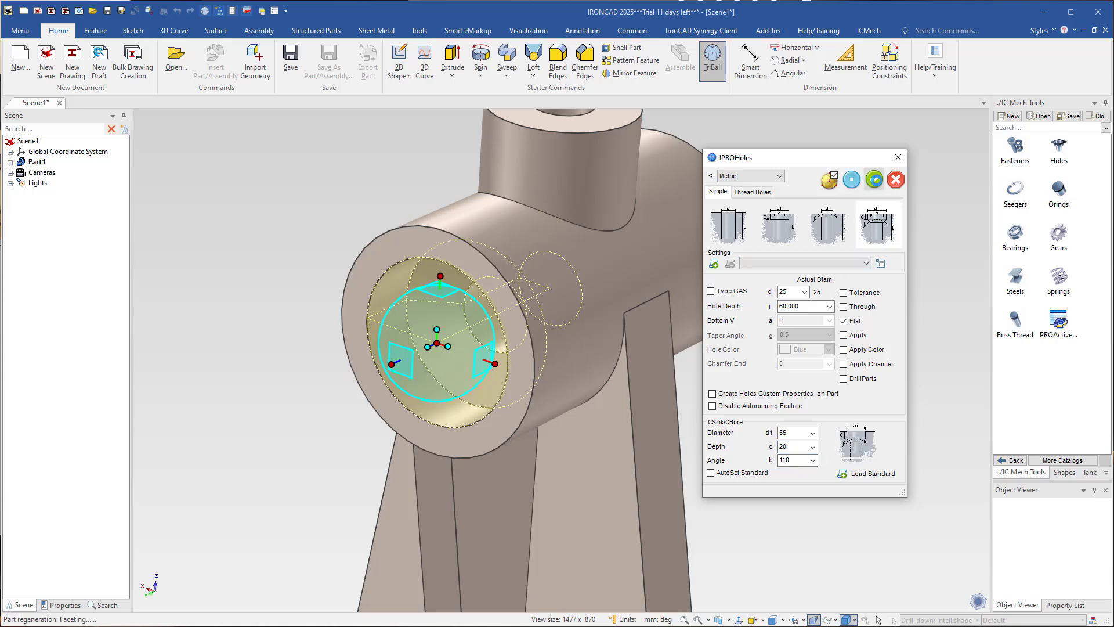
Move only the hole's TriBall along the hub axis to the midpoint between the two hub end faces.
middle_click_drag(507, 476, 458, 357)
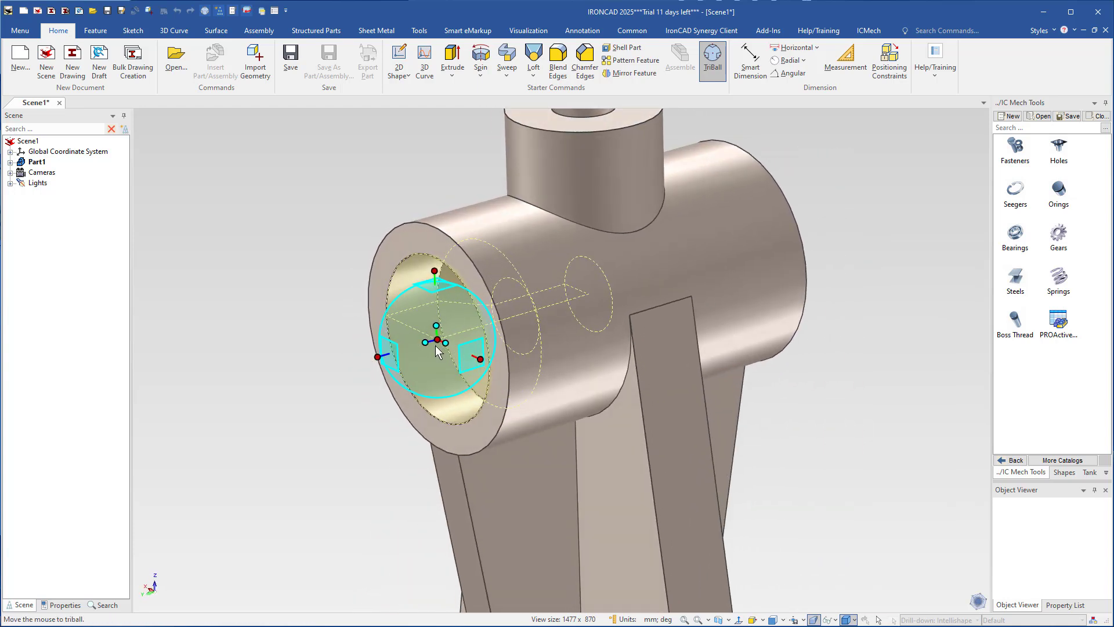
right_click(377, 357)
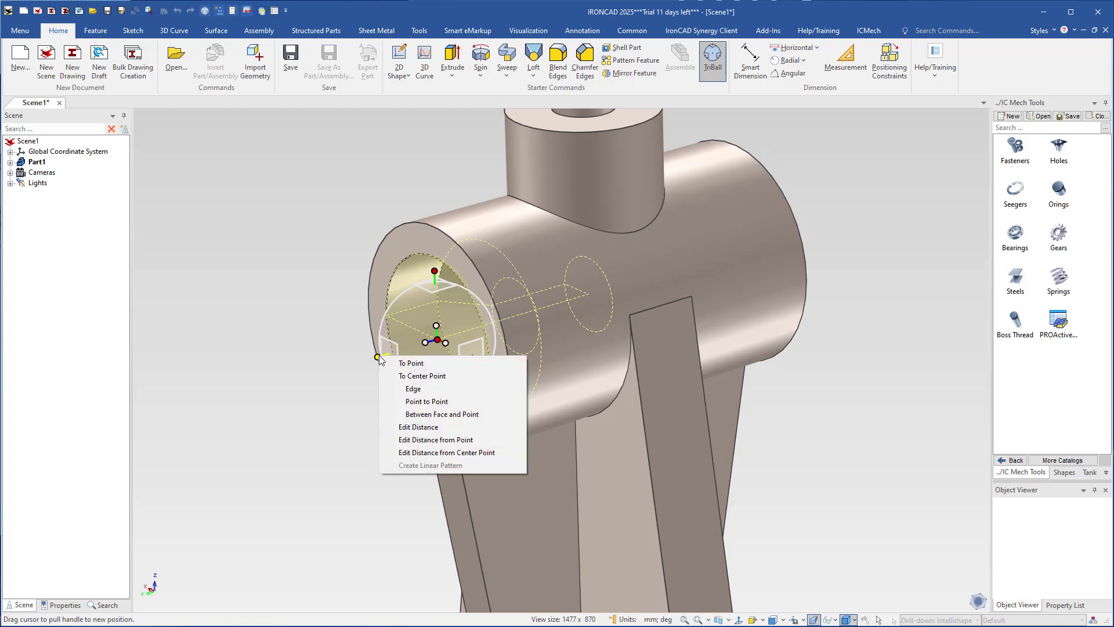
left_click(429, 414)
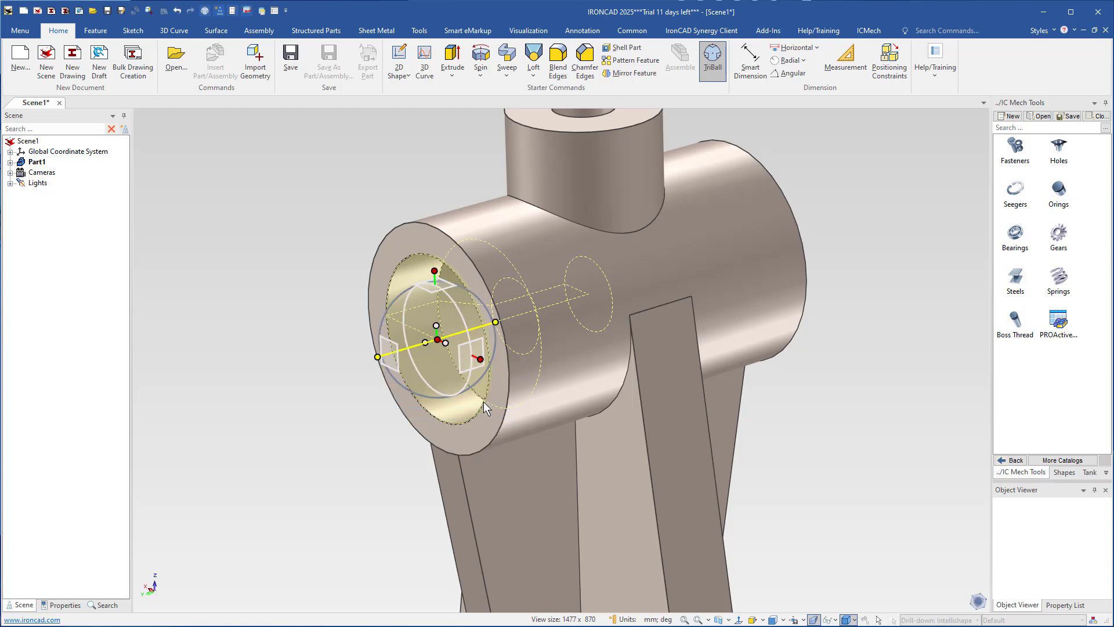
left_click(805, 270)
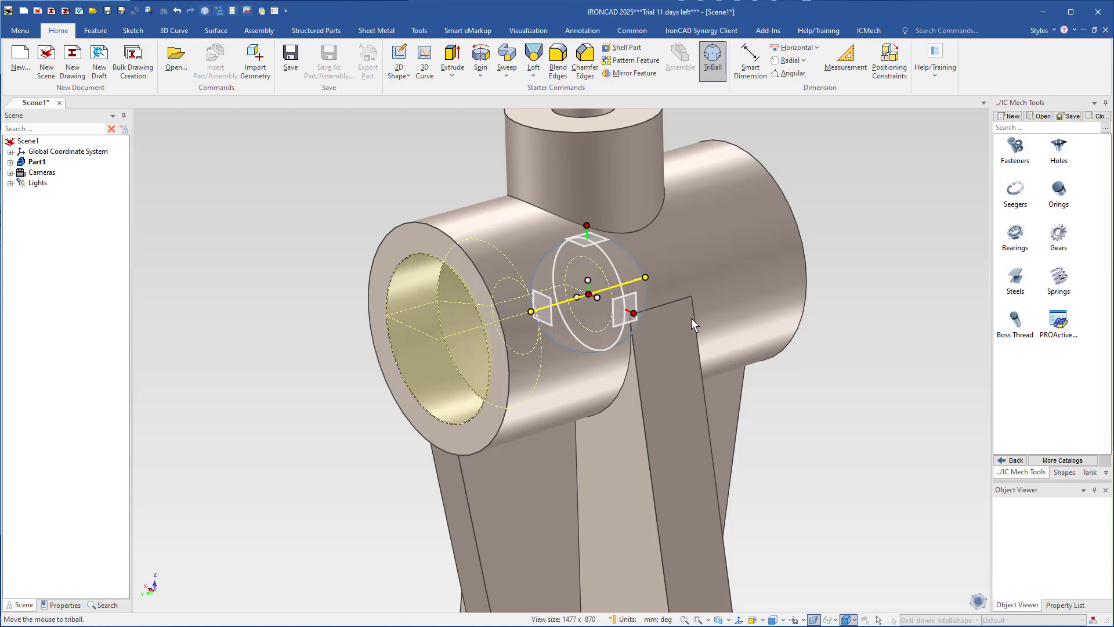
Mirror the counterbored hole across the hub's mid-plane to the opposite hub end, keeping the original hole.
right_click(577, 297)
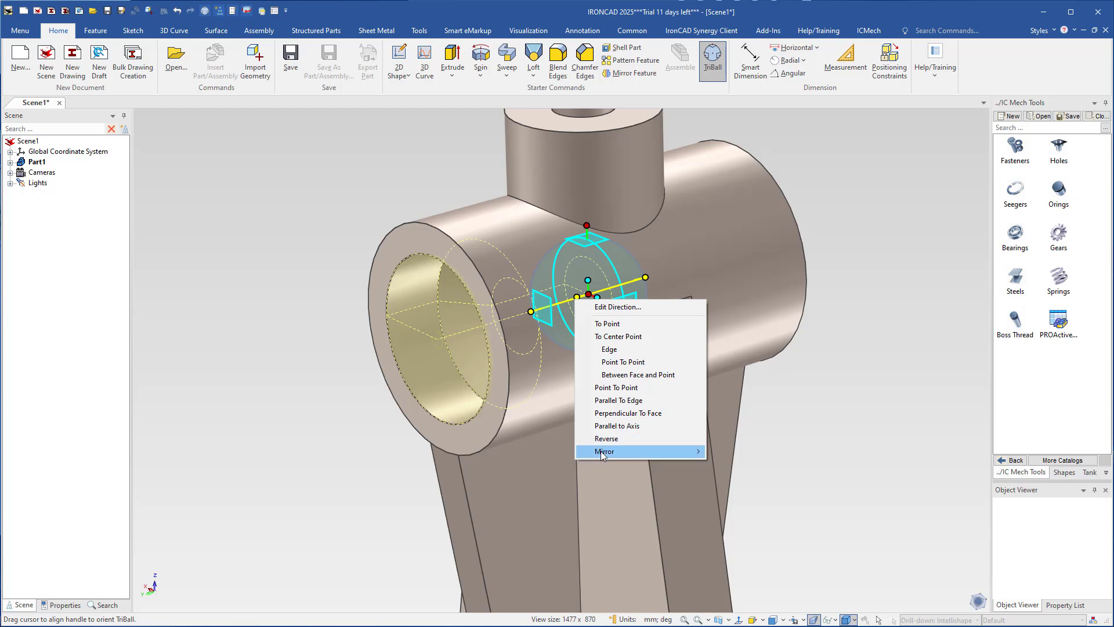
mouse_move(601, 452)
left_click(729, 477)
middle_click_drag(712, 383, 745, 360)
key("Escape")
key("Escape")
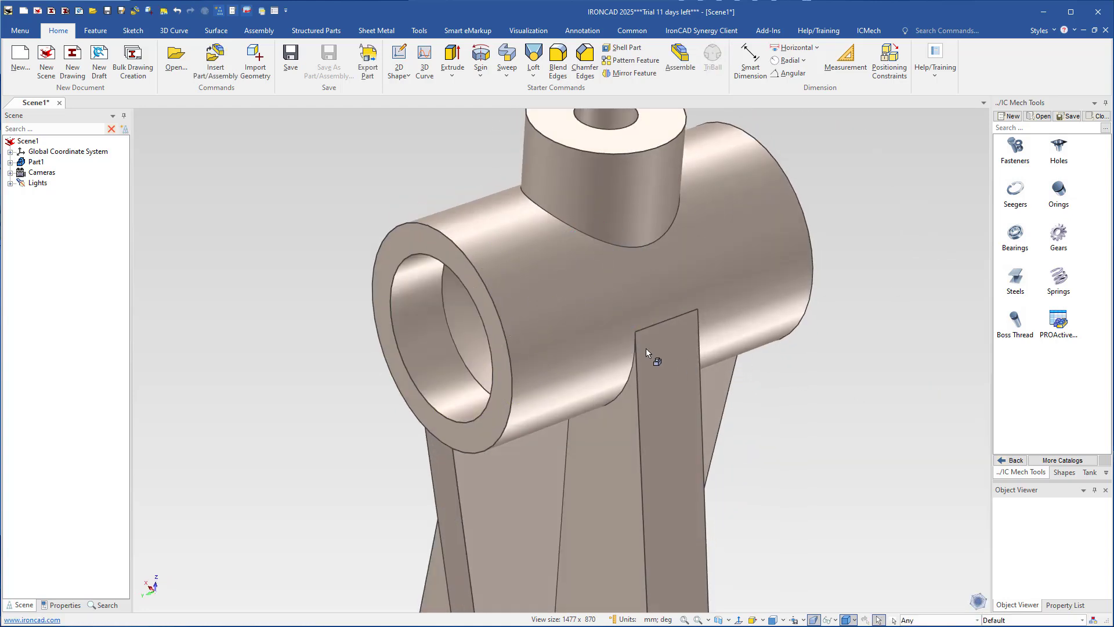
Set the whole fork part's mass density to 2700 kg/m³ in its properties.
scroll(646, 349, "down", 3)
middle_click_drag(651, 455, 594, 402)
scroll(650, 399, "down", 3)
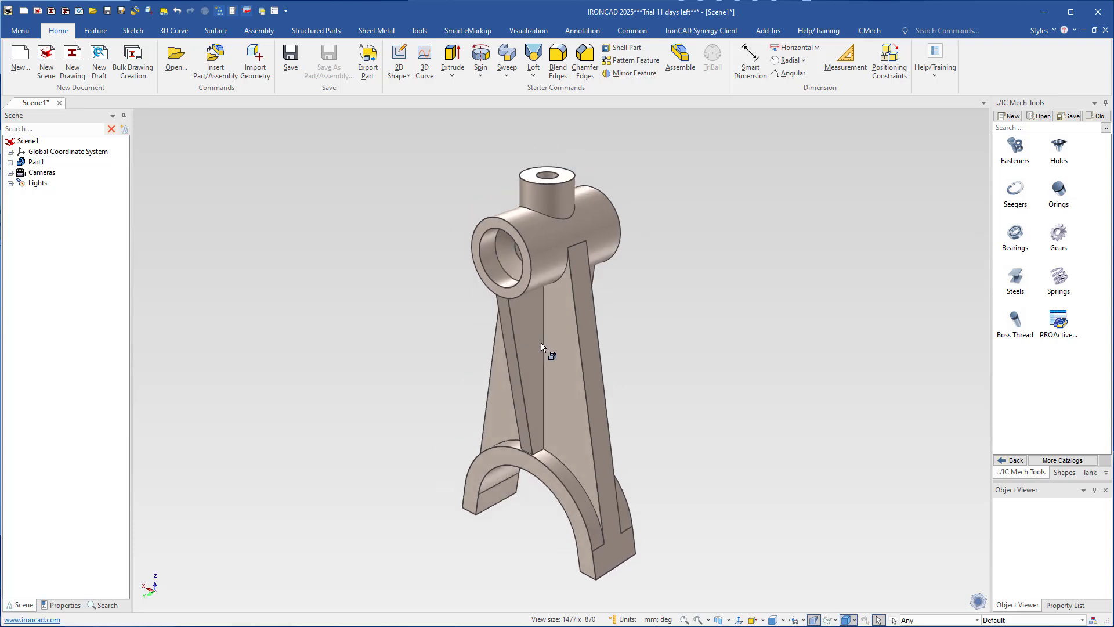
left_click(544, 347)
left_click(66, 605)
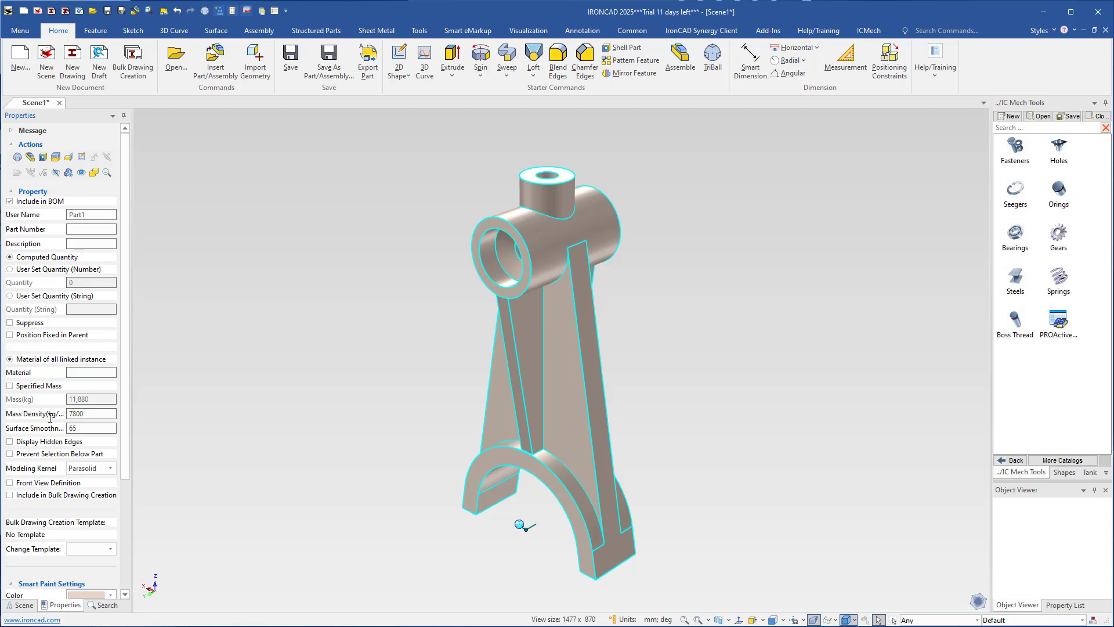
left_click(95, 414)
type("2700")
key("Return")
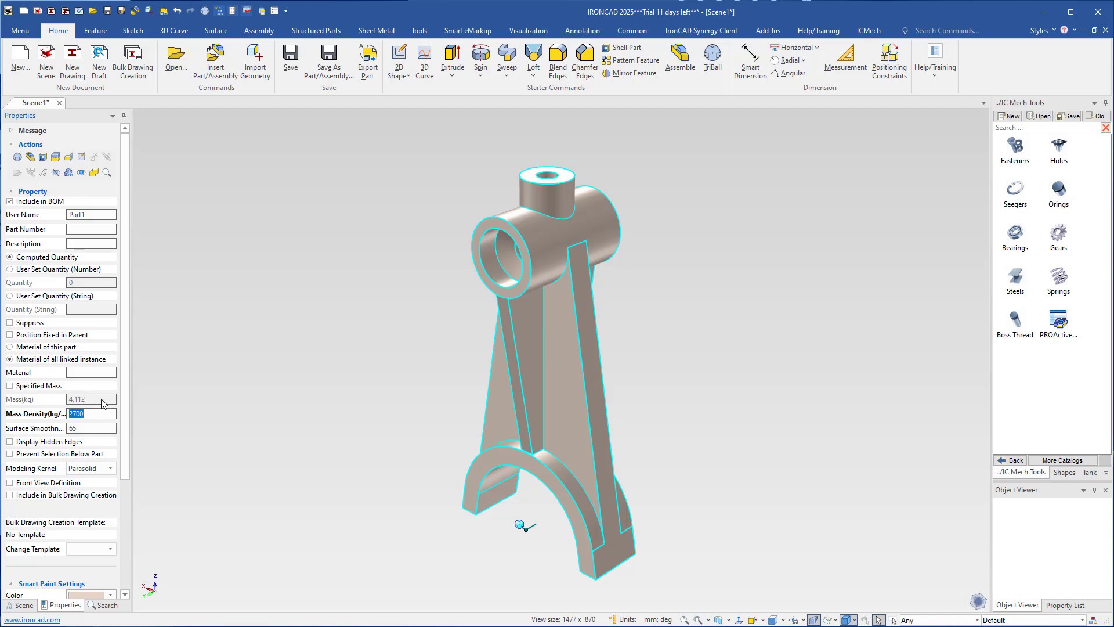
left_click(442, 378)
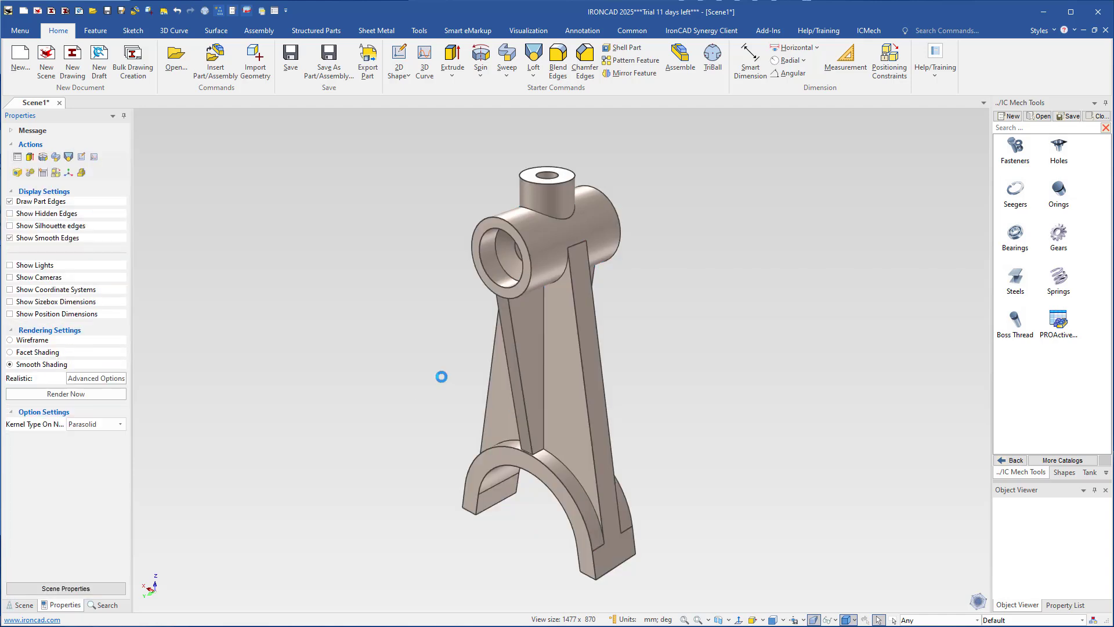